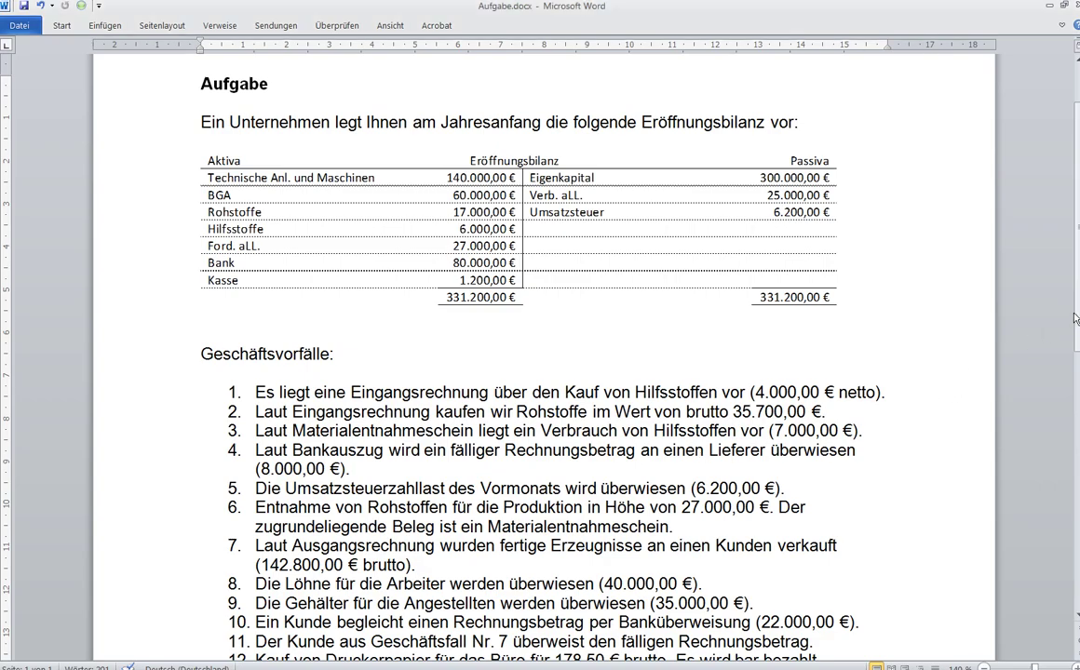
Read through the business transactions and work instructions in Aufgabe.docx, returning to the opening balance sheet.
left_click_drag(1076, 318, 1077, 488)
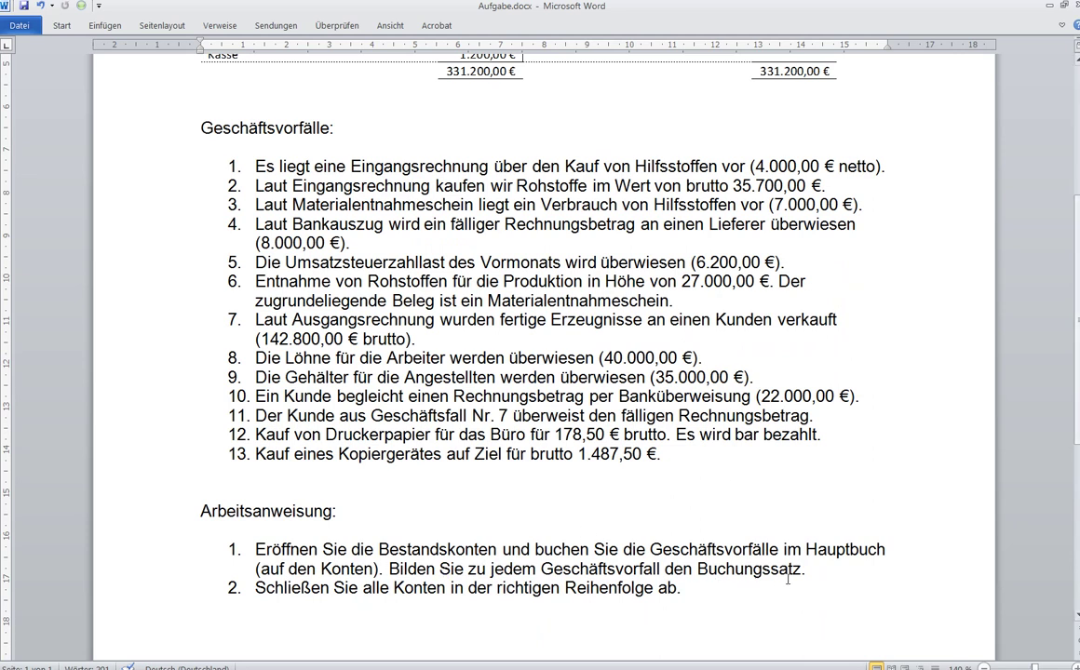
left_click(470, 621)
scroll(1071, 364, "up", 2)
scroll(1071, 361, "up", 6)
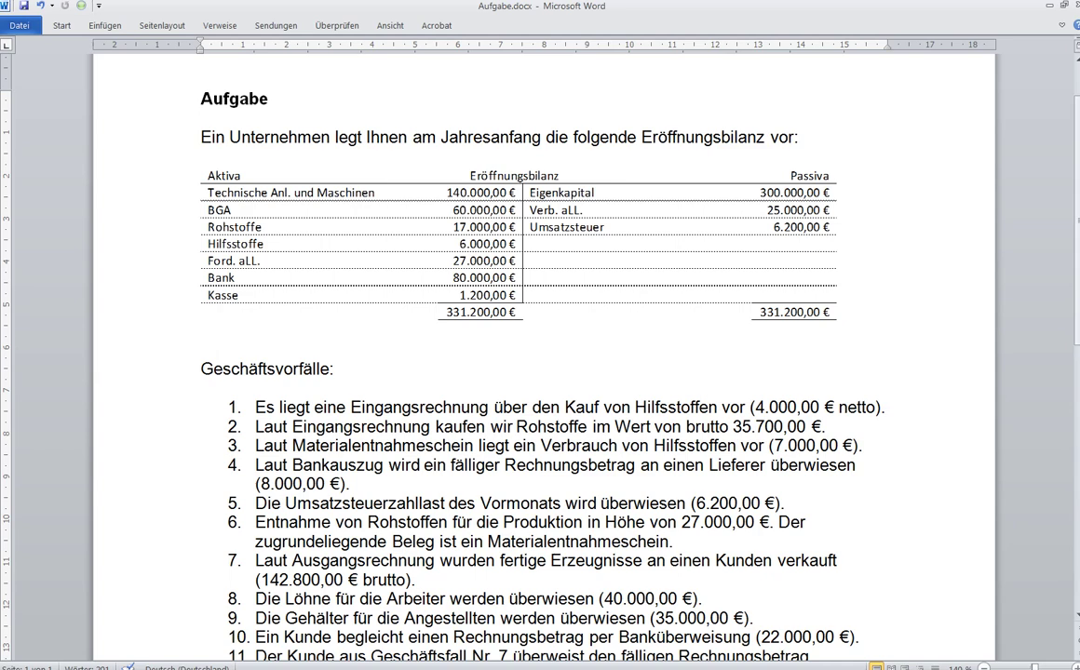
Switch to Kontenvorlage.xlsx, paste the opening balance picture onto Tabelle1 and credit the EBK with Technische Anlagen und Maschinen at 140.000,00 €.
key("alt+Tab")
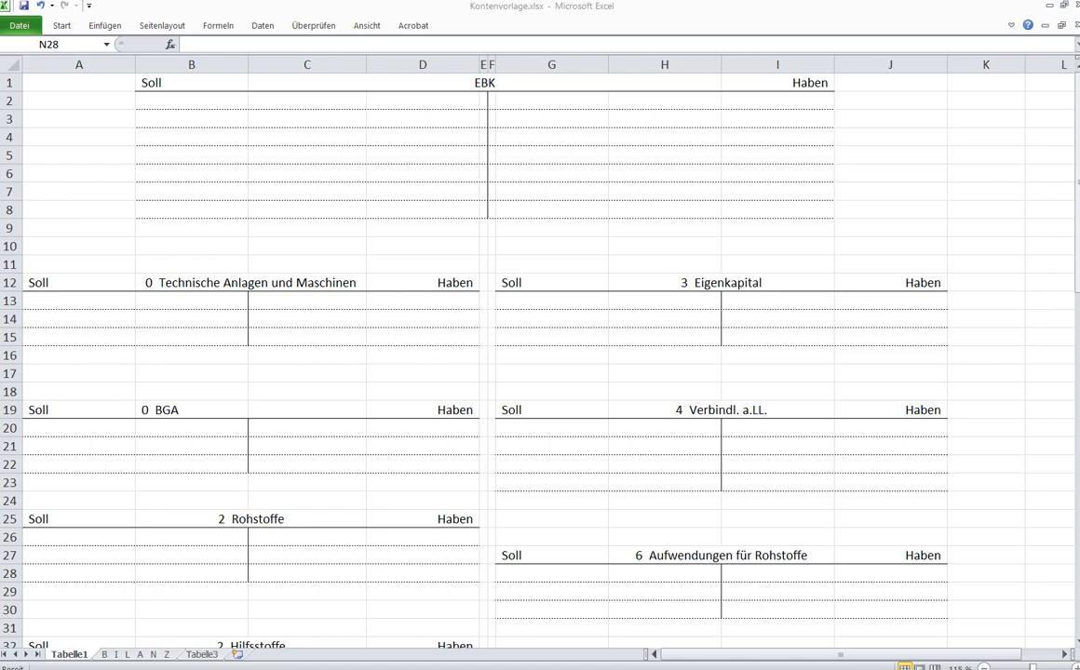
key("ctrl+v")
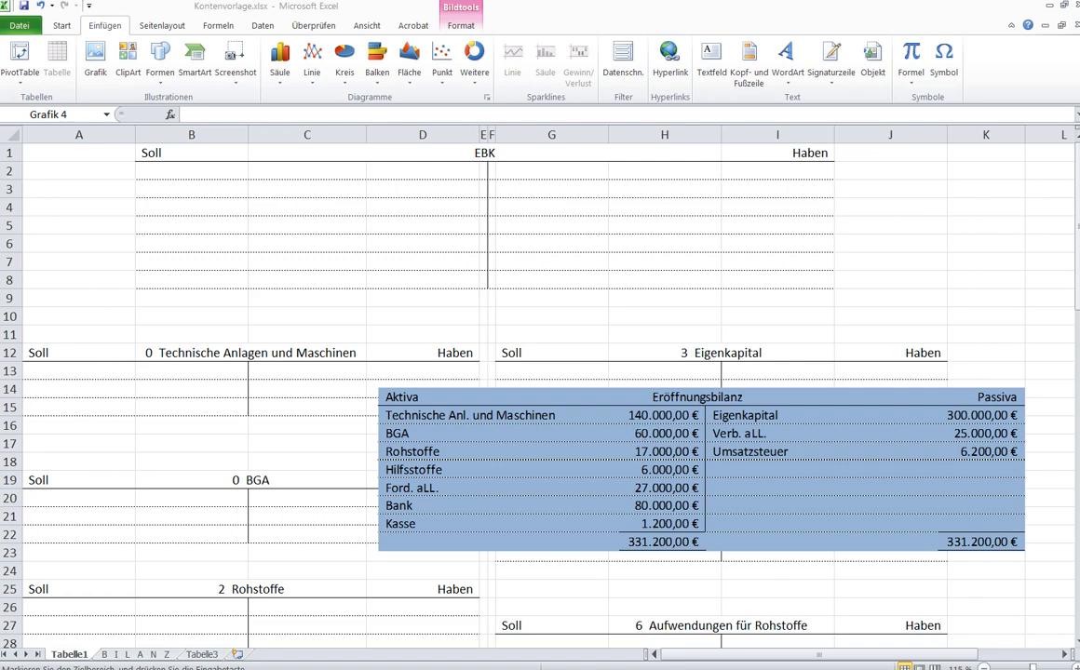
key("ctrl+v")
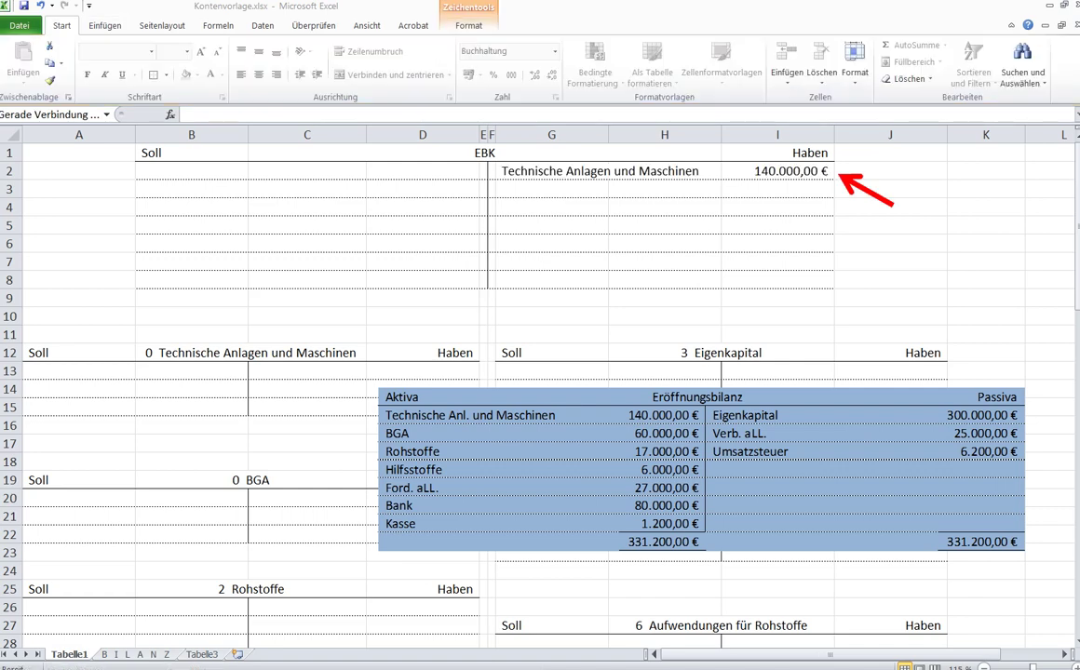
left_click_drag(866, 190, 278, 392)
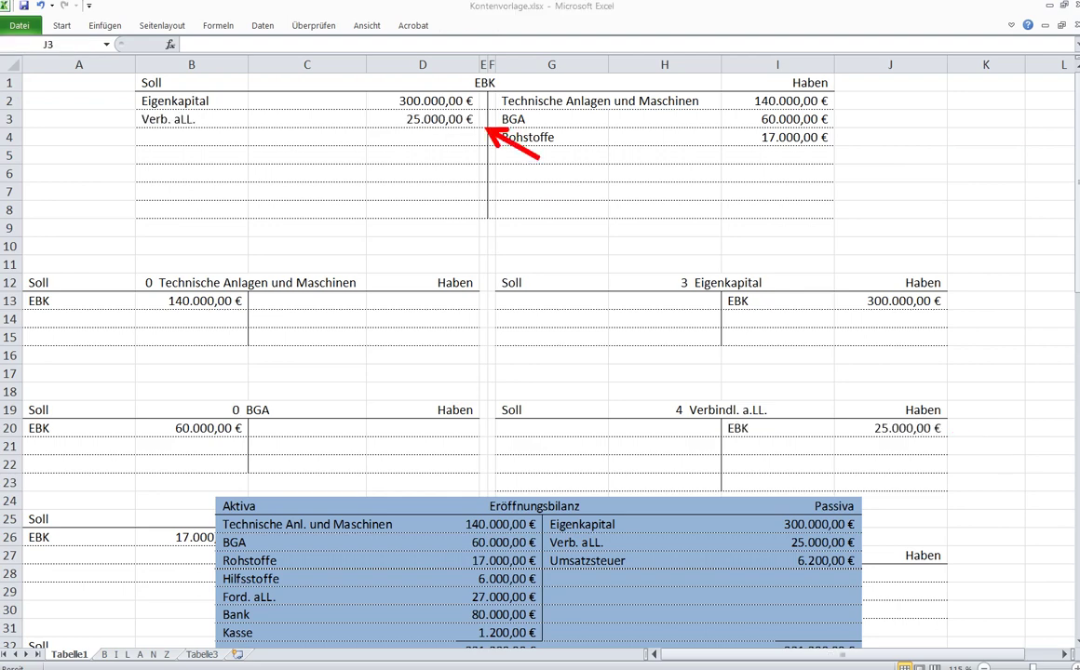
Reposition the opening balance picture over the accounts and remove it from the sheet.
left_click_drag(664, 551, 706, 477)
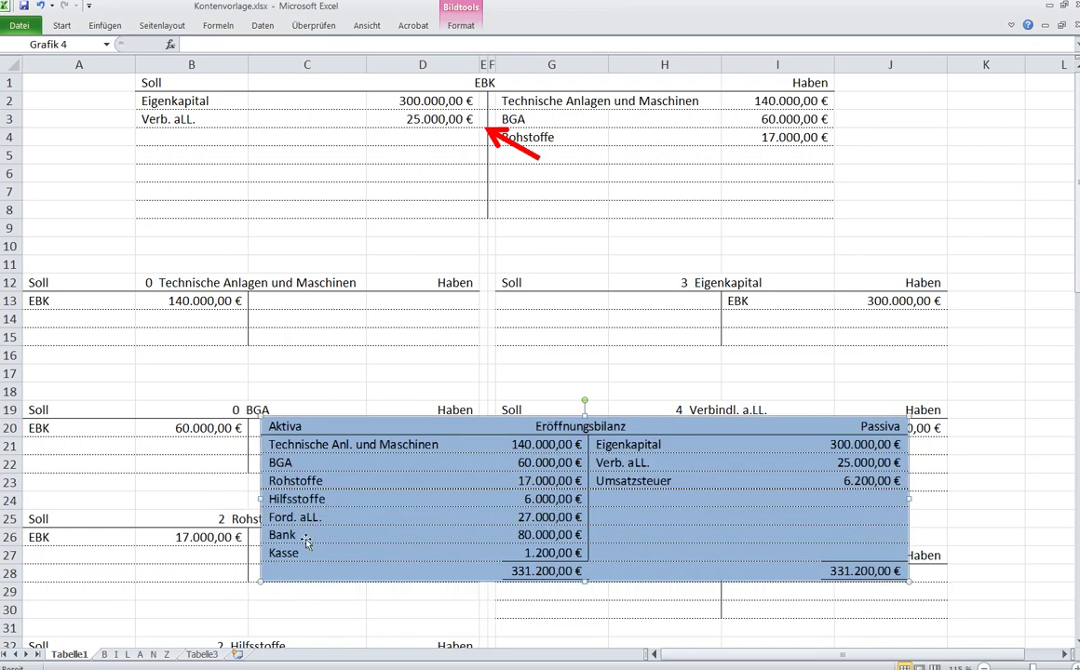
left_click_drag(546, 513, 522, 512)
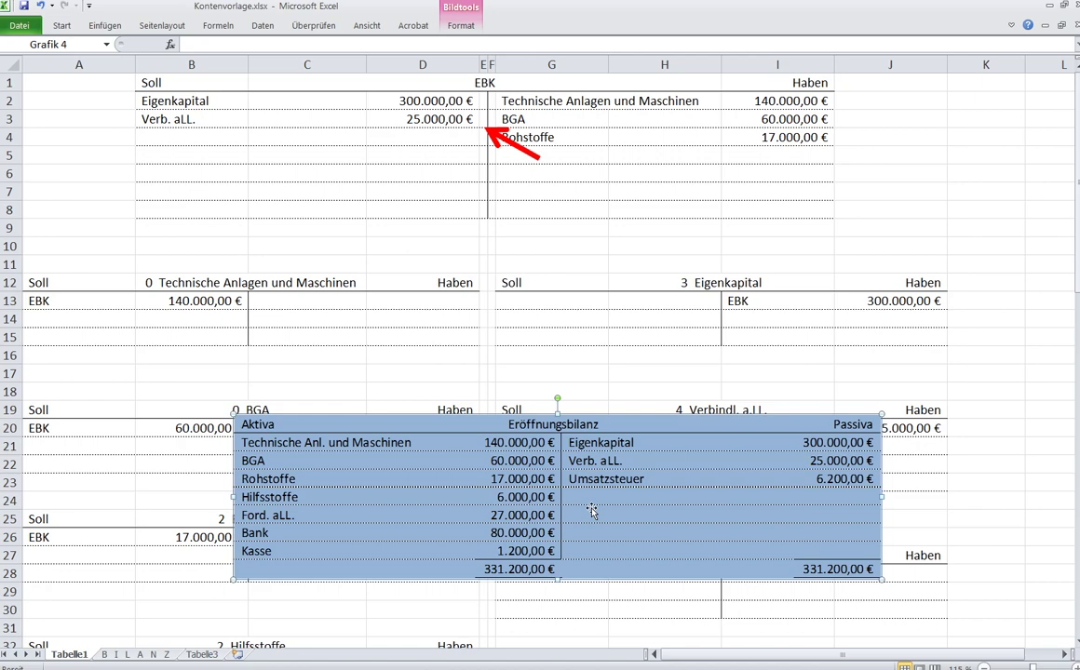
key("Delete")
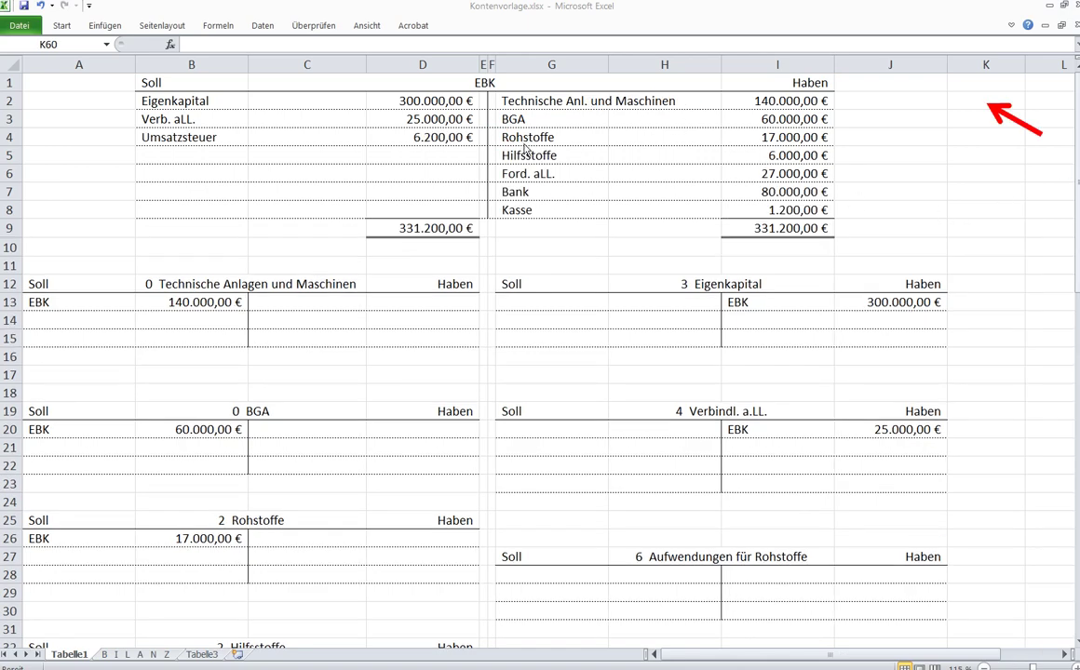
Check the EBK opening amounts in the Forderungen a.LL., Hilfsstoffe and Kasse accounts.
key("F2")
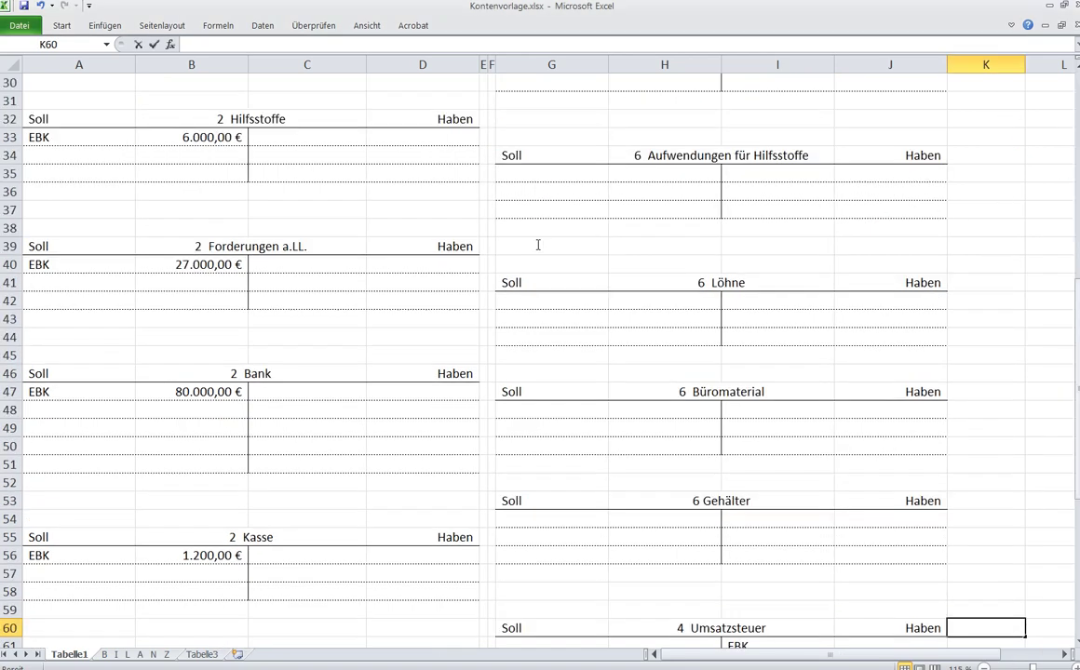
left_click(212, 389)
left_click(223, 266)
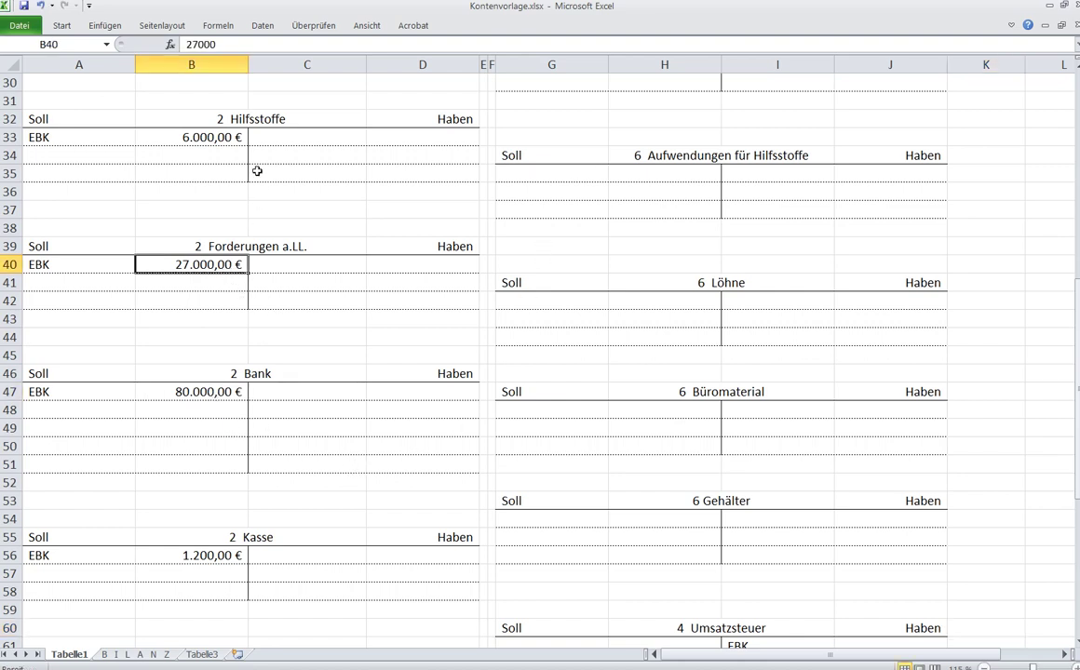
left_click(234, 140)
left_click(221, 554)
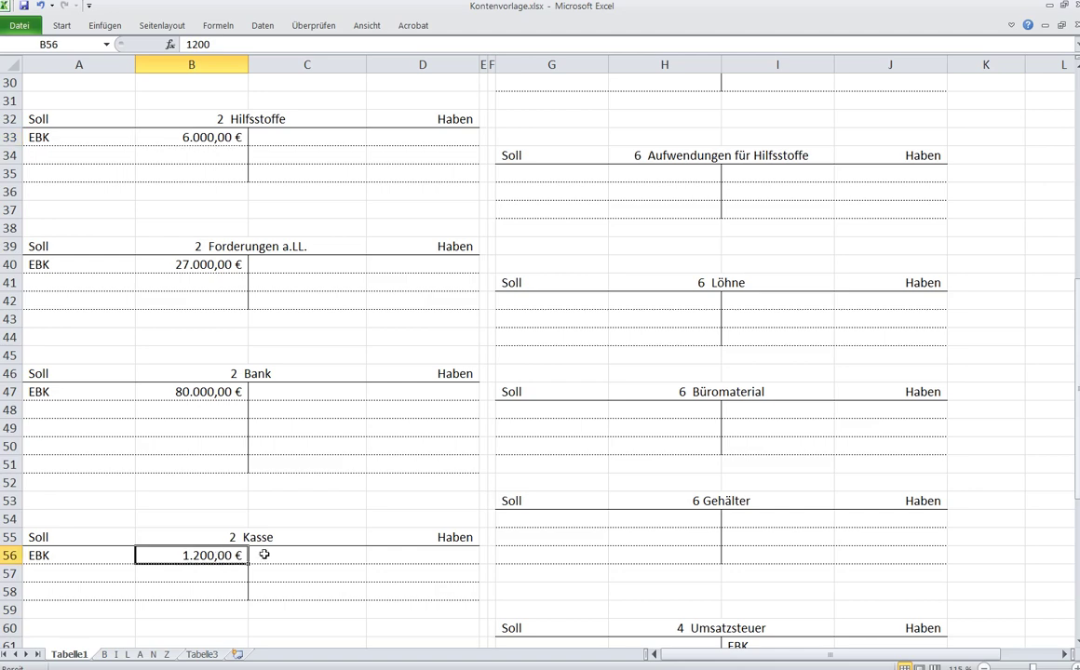
Enter the opening amount 6200 beside EBK on the credit side of the Umsatzsteuer account, cell J61.
scroll(774, 525, "down", 2)
left_click(942, 538)
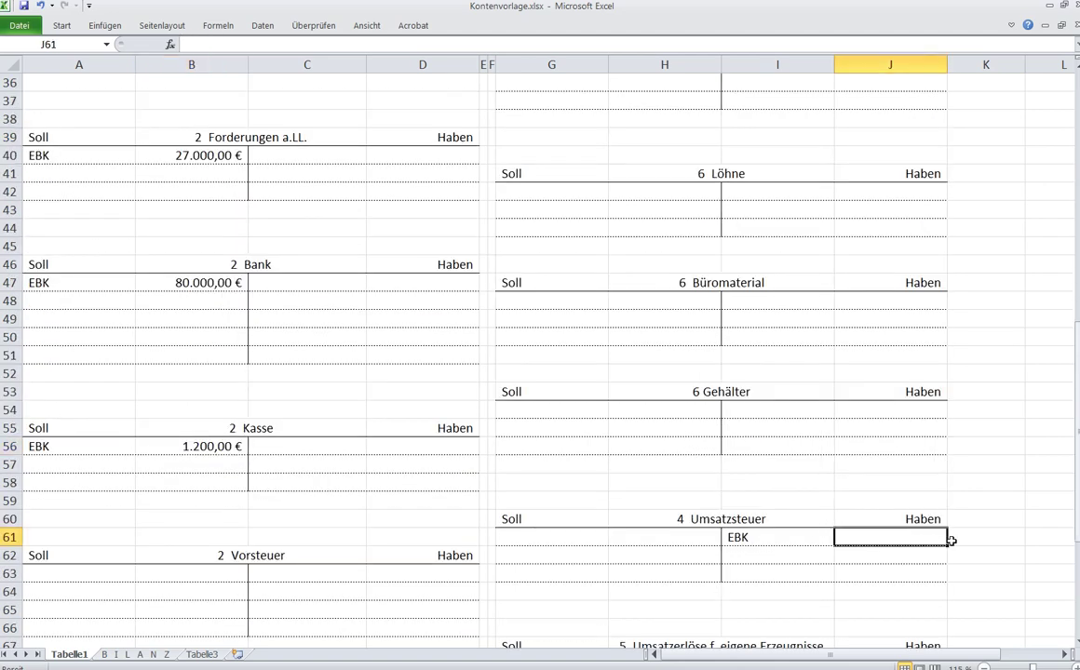
type("6200")
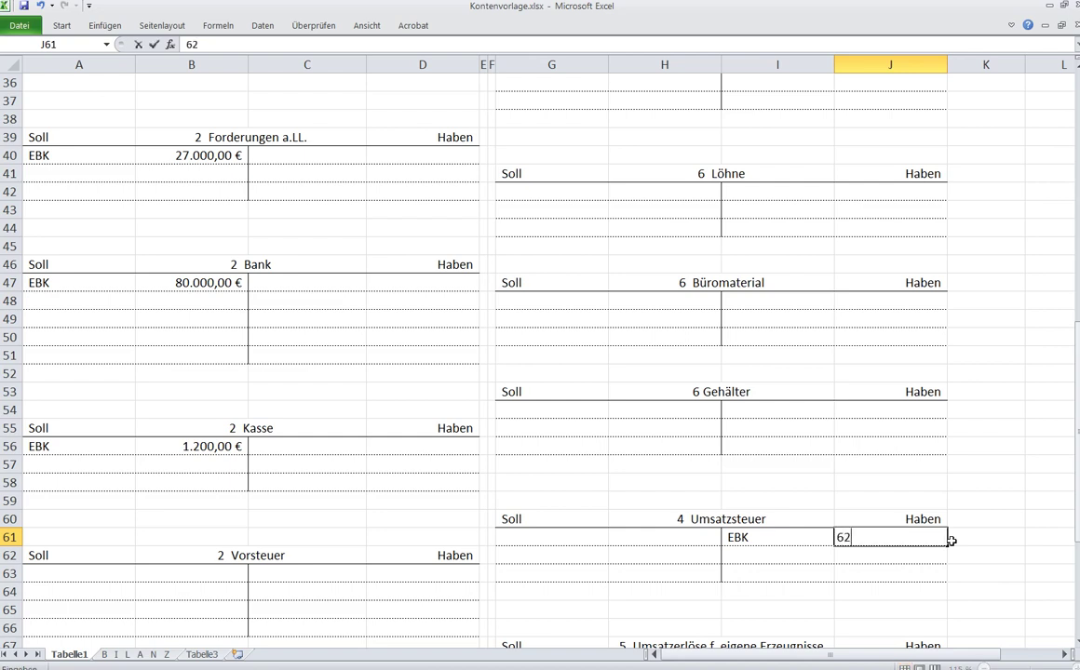
left_click(1020, 534)
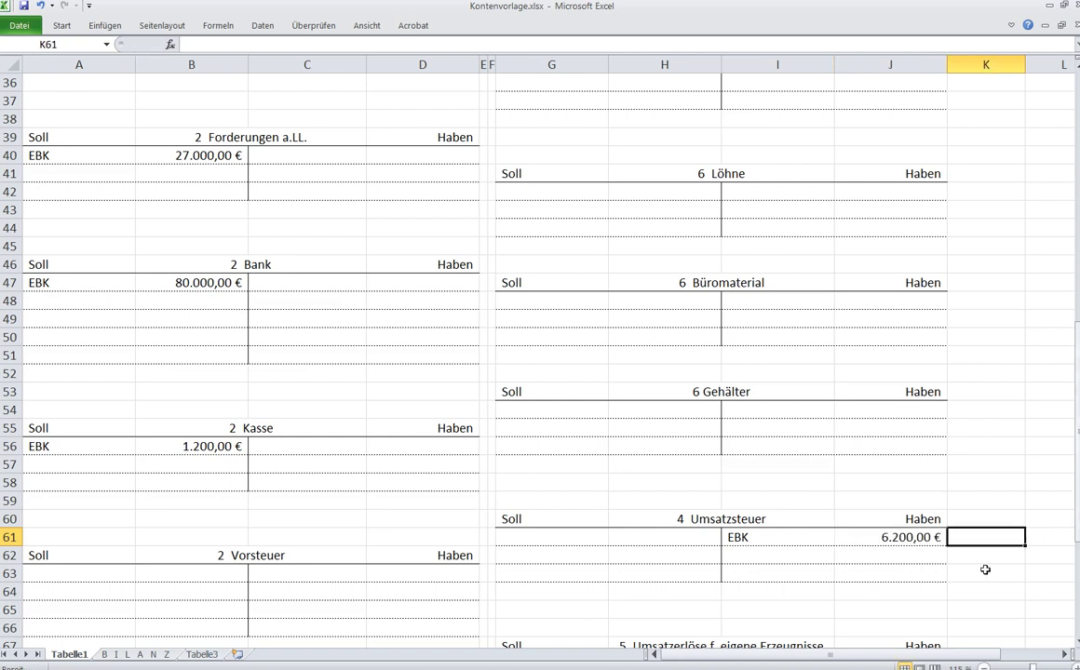
left_click(981, 424)
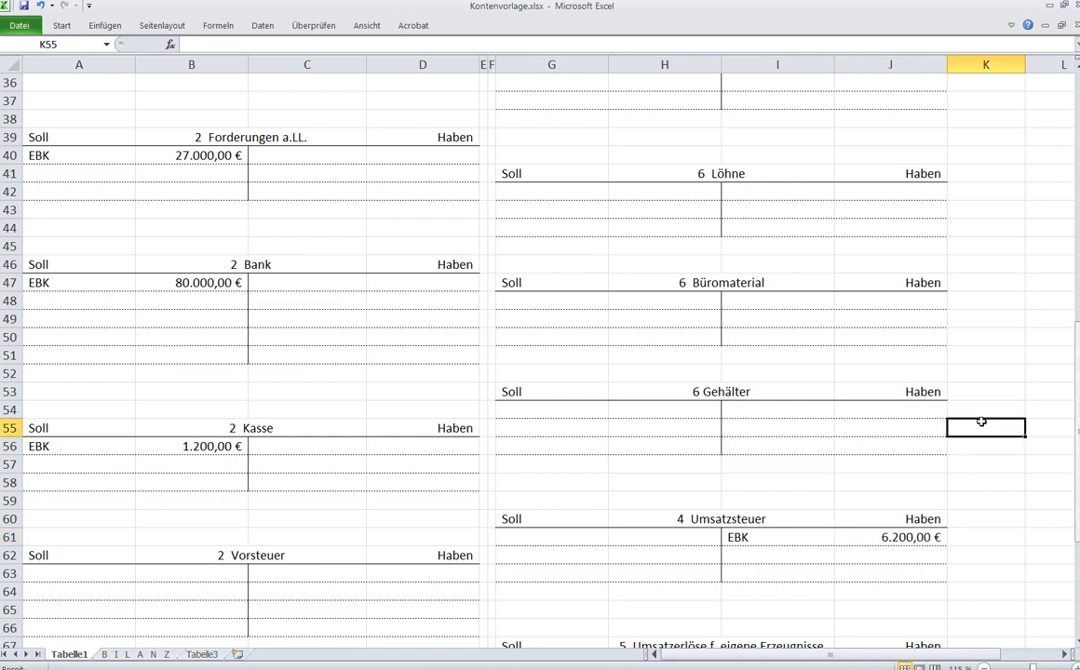
Highlight transaction 2, the Rohstoffe purchase, in Aufgabe.docx and view its booking entry in Lösung.xlsx.
scroll(981, 422, "up", 9)
scroll(982, 422, "up", 3)
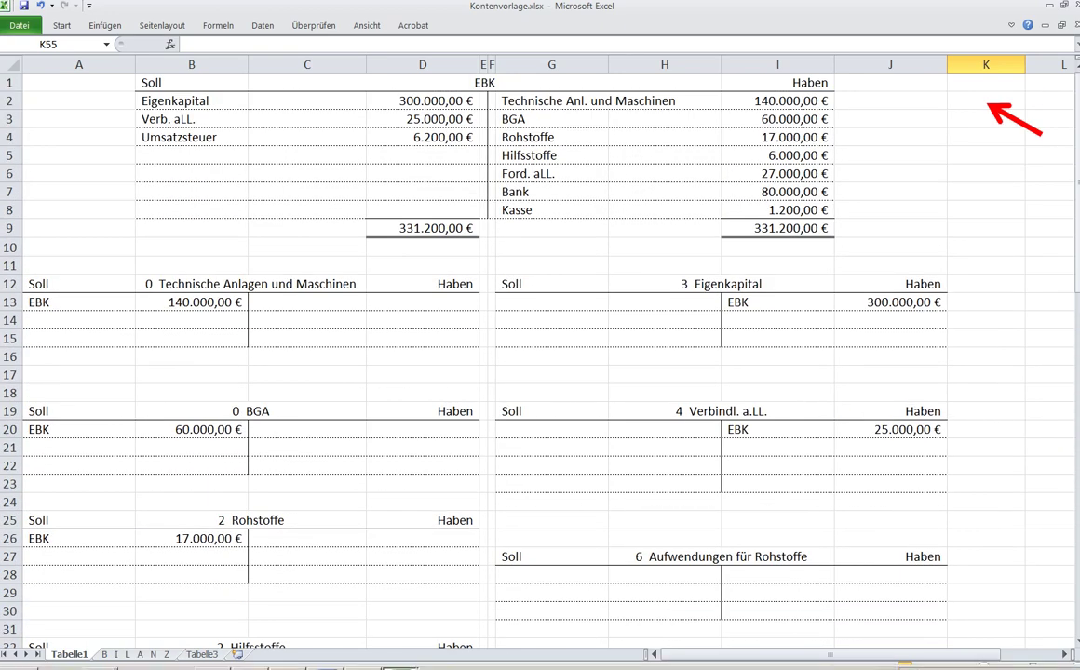
left_click(325, 661)
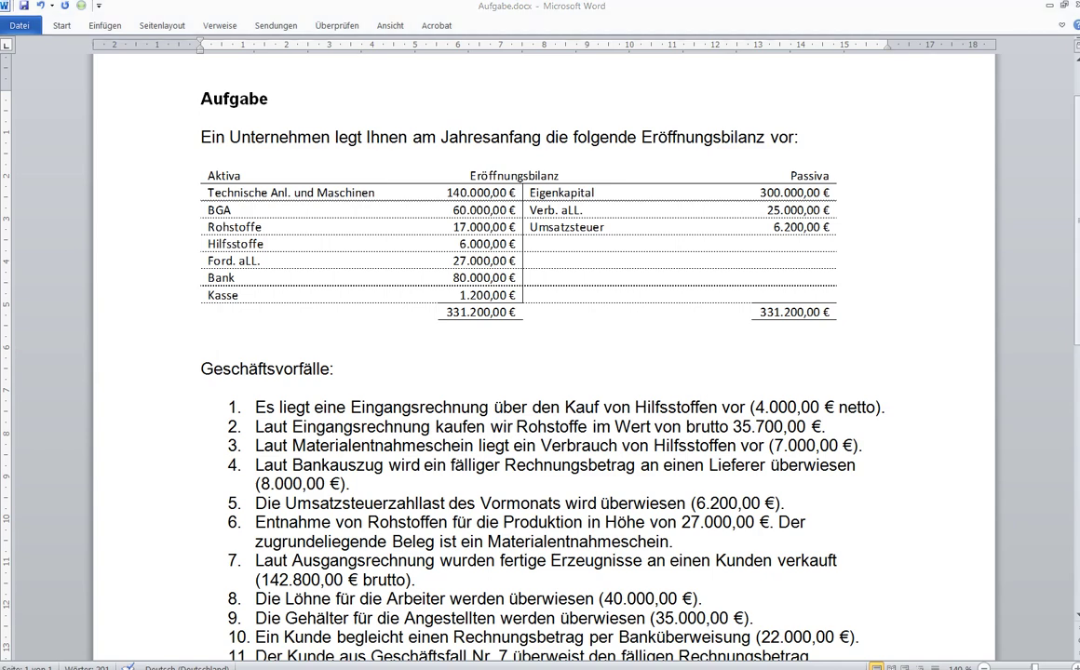
key("alt+Tab")
left_click_drag(255, 427, 829, 428)
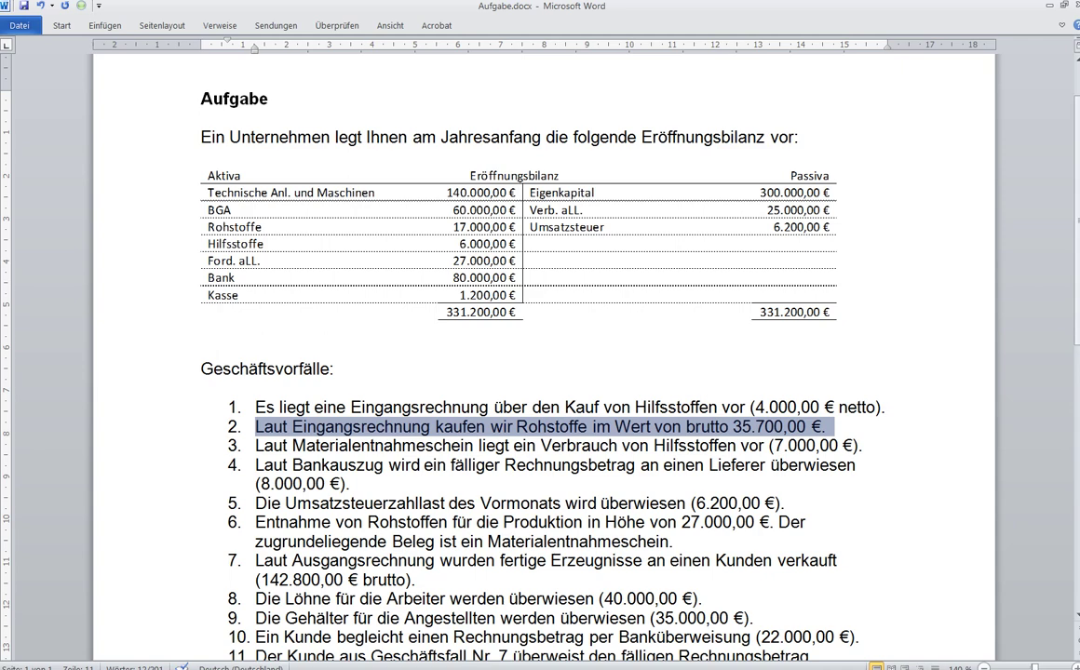
key("alt+Tab")
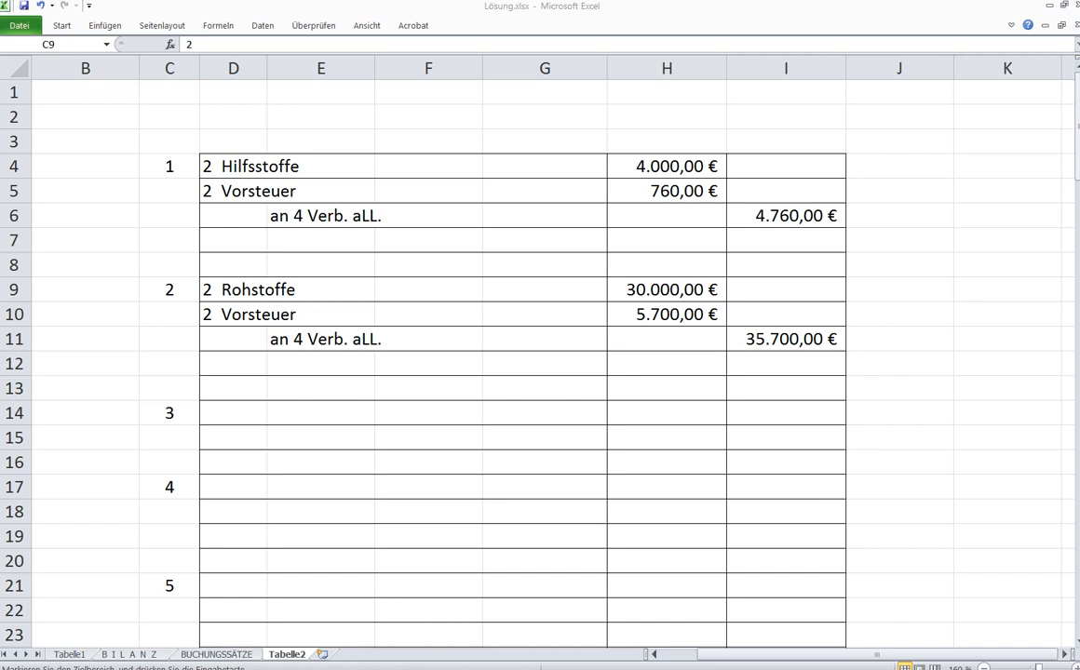
Post transaction 2 in Kontenvorlage.xlsx: 30.000,00 € debit in Rohstoffe and 35.700,00 € credit in Verbindl. a.LL., marking the credit with the arrow.
key("alt+Tab")
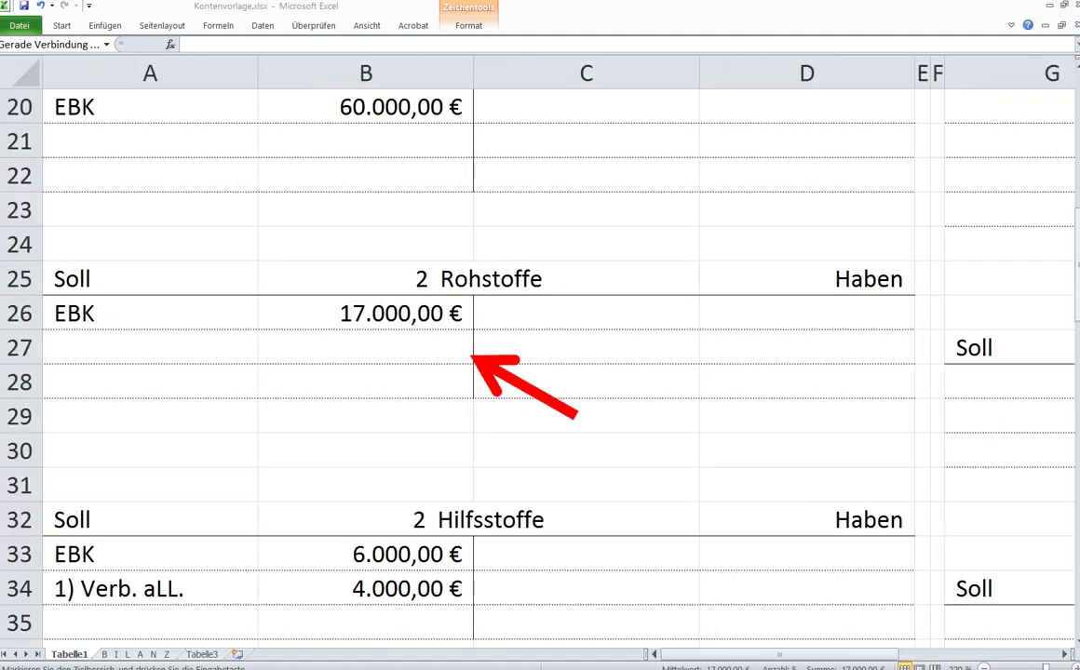
key("Return")
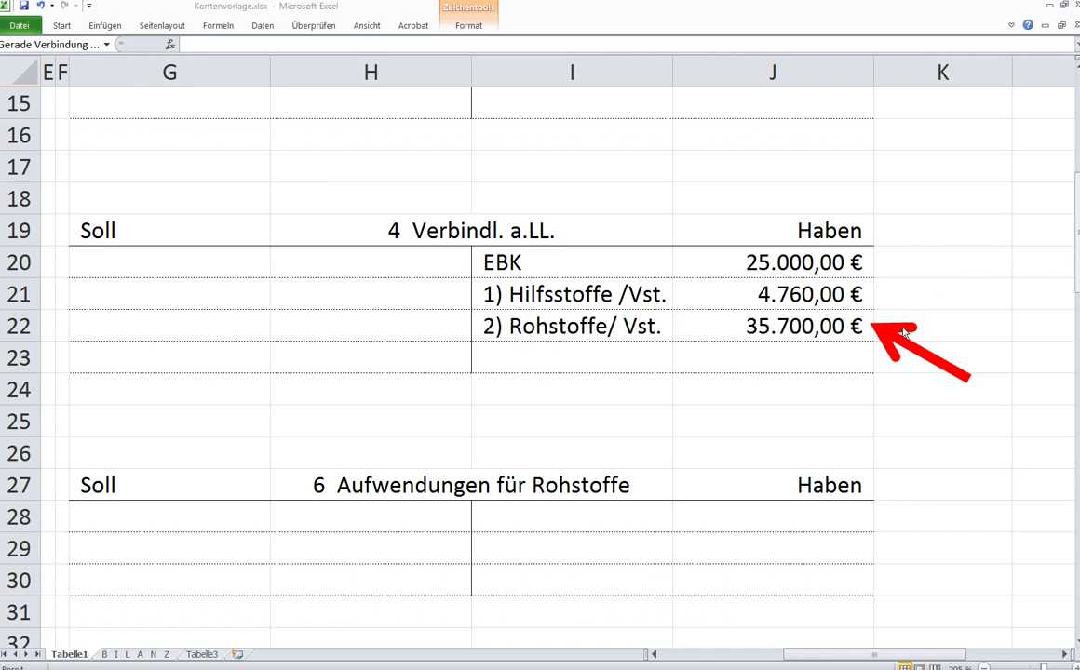
left_click_drag(898, 337, 690, 354)
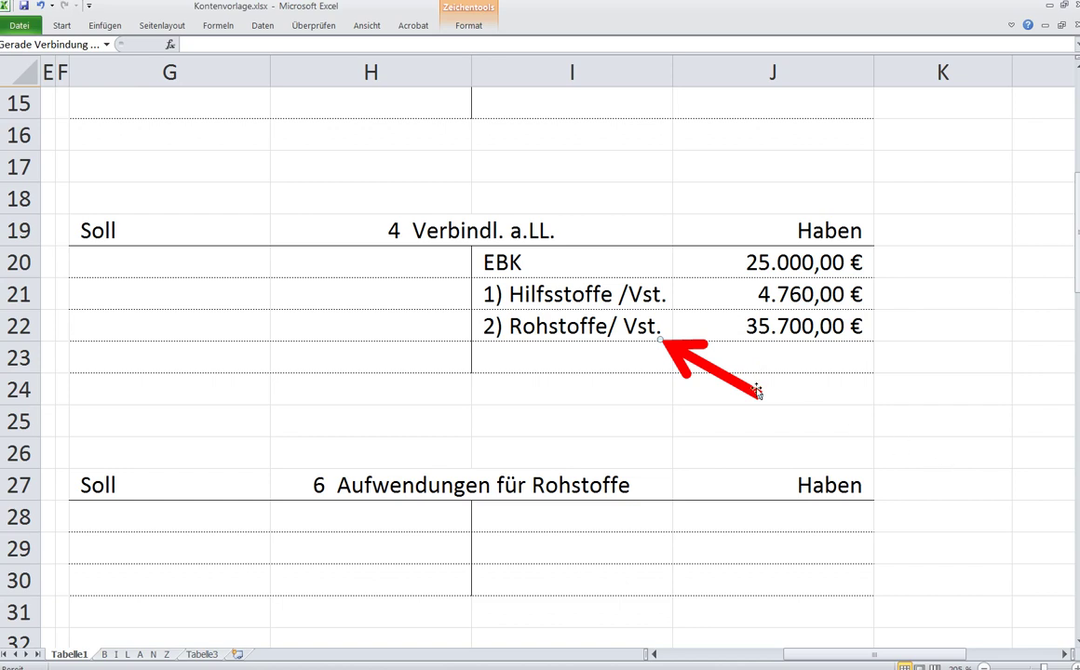
left_click_drag(697, 362, 906, 357)
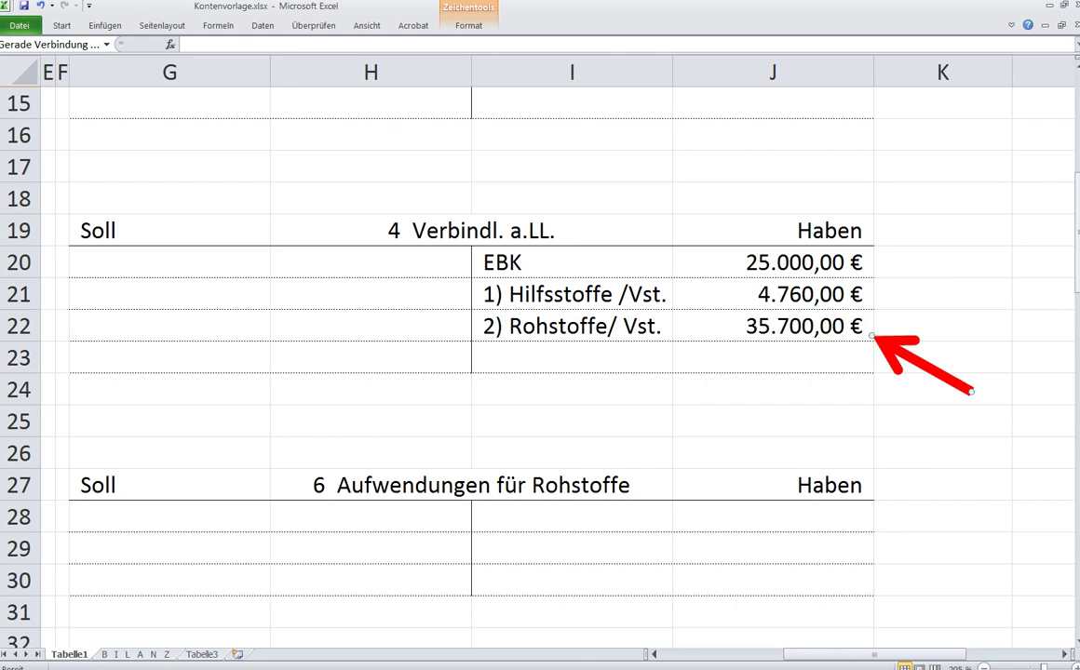
Highlight transaction 3 in Aufgabe.docx and post its 7.000,00 € in Kontenvorlage.xlsx, debiting Aufwendungen für Hilfsstoffe and crediting Hilfsstoffe.
key("alt+Tab")
left_click_drag(255, 426, 867, 447)
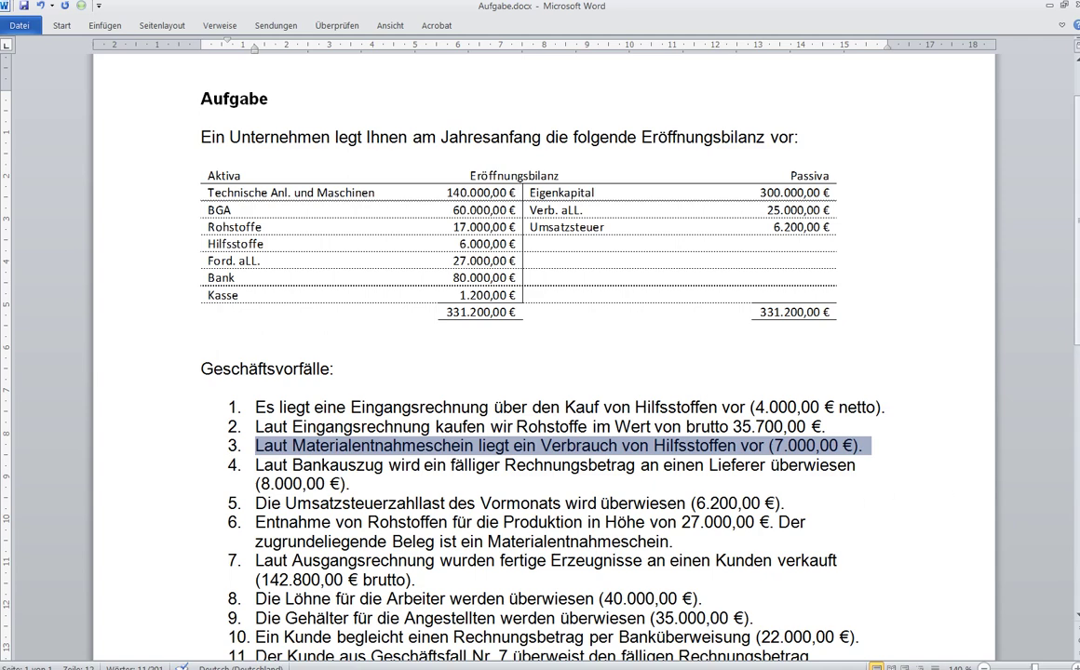
key("alt+Tab")
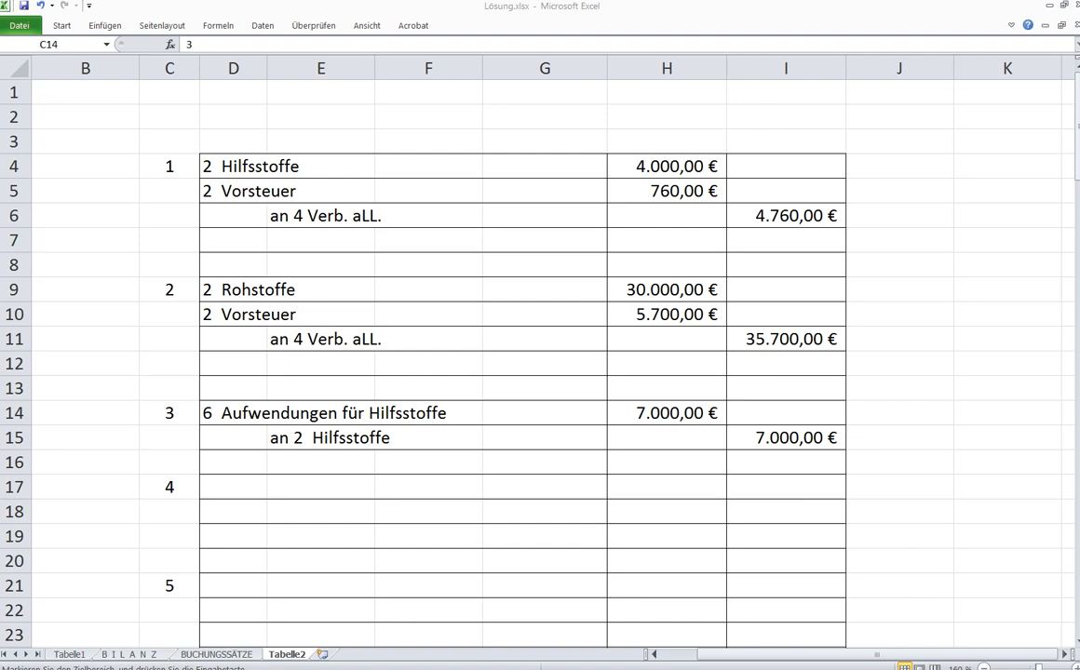
key("ctrl+Tab")
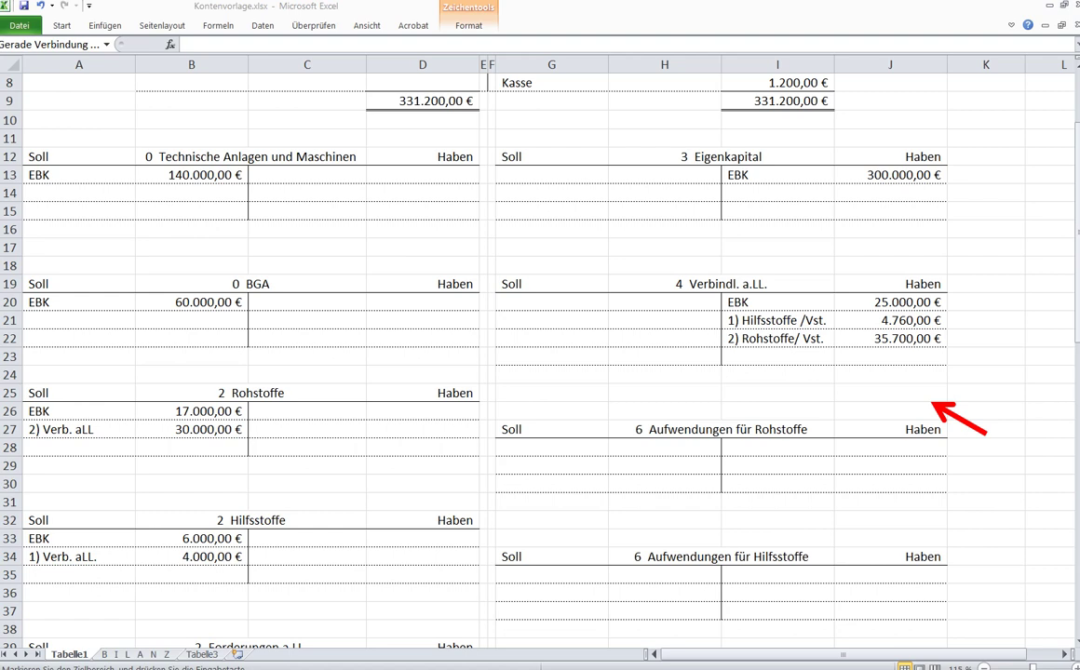
scroll(934, 404, "up", 9)
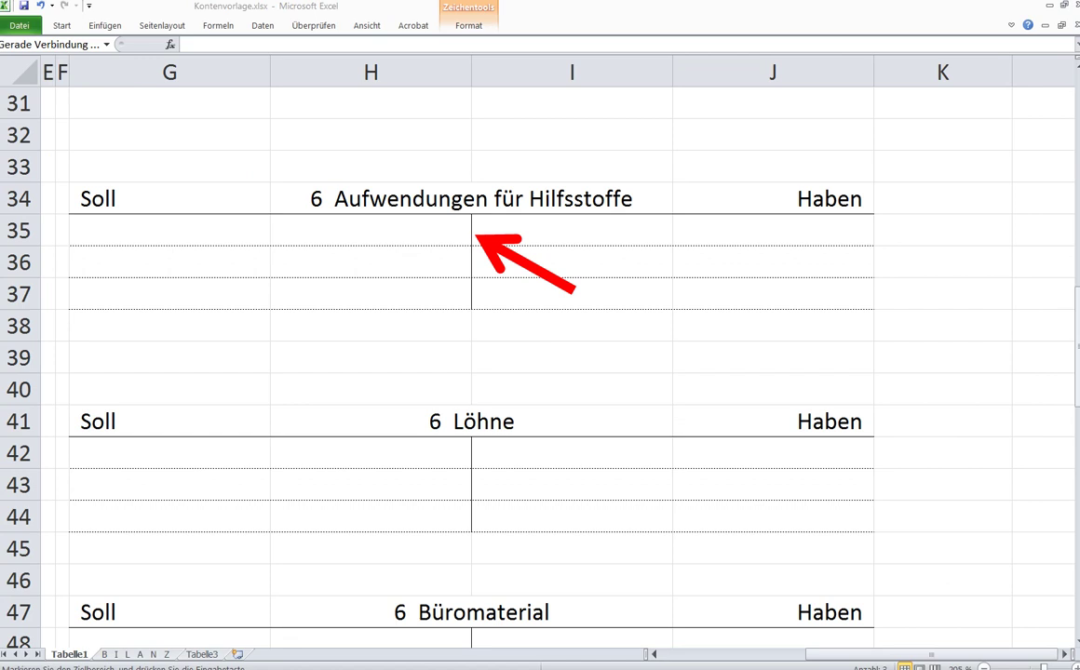
key("Return")
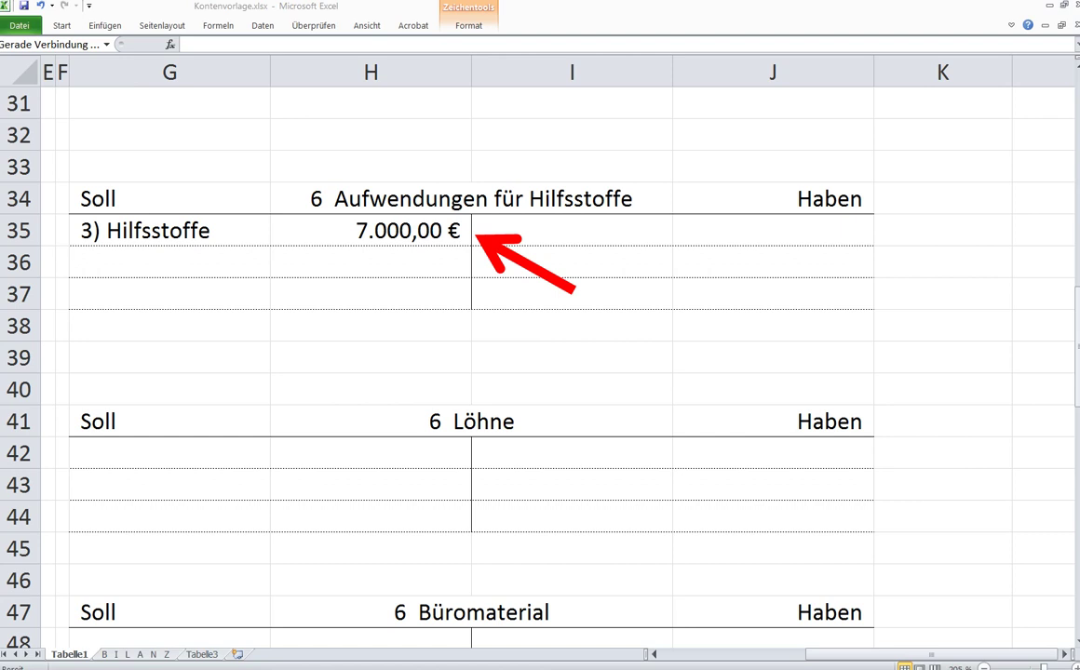
scroll(540, 354, "left", 4)
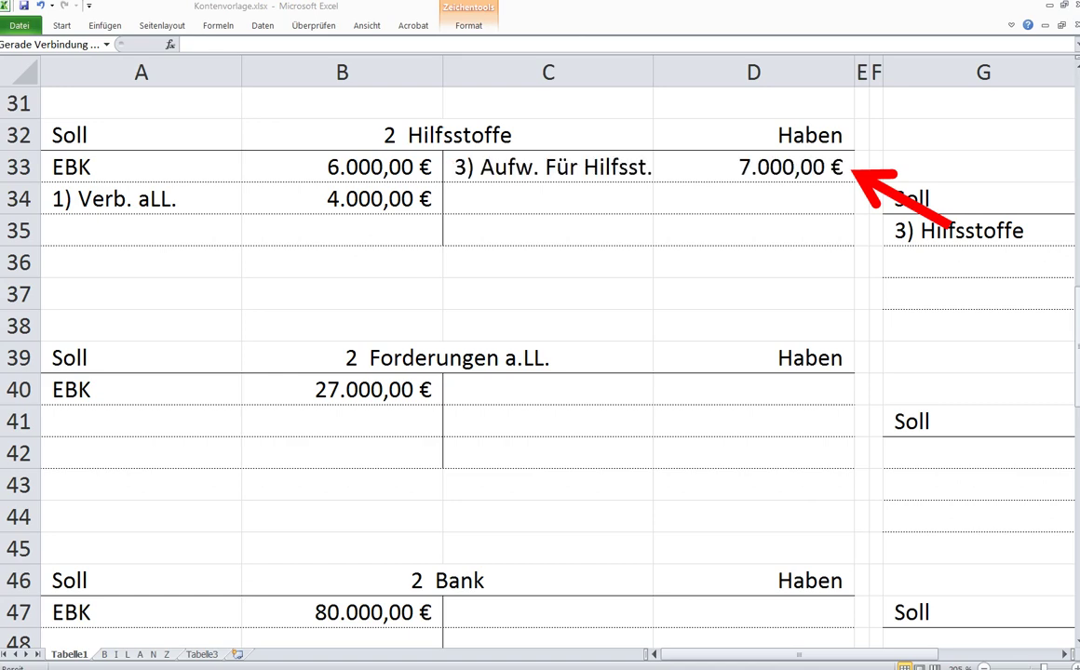
Highlight transaction 4 in Aufgabe.docx and post its 8.000,00 € in Kontenvorlage.xlsx, debiting Verbindl. a.LL. and crediting Bank.
key("alt+Tab")
left_click_drag(256, 465, 416, 495)
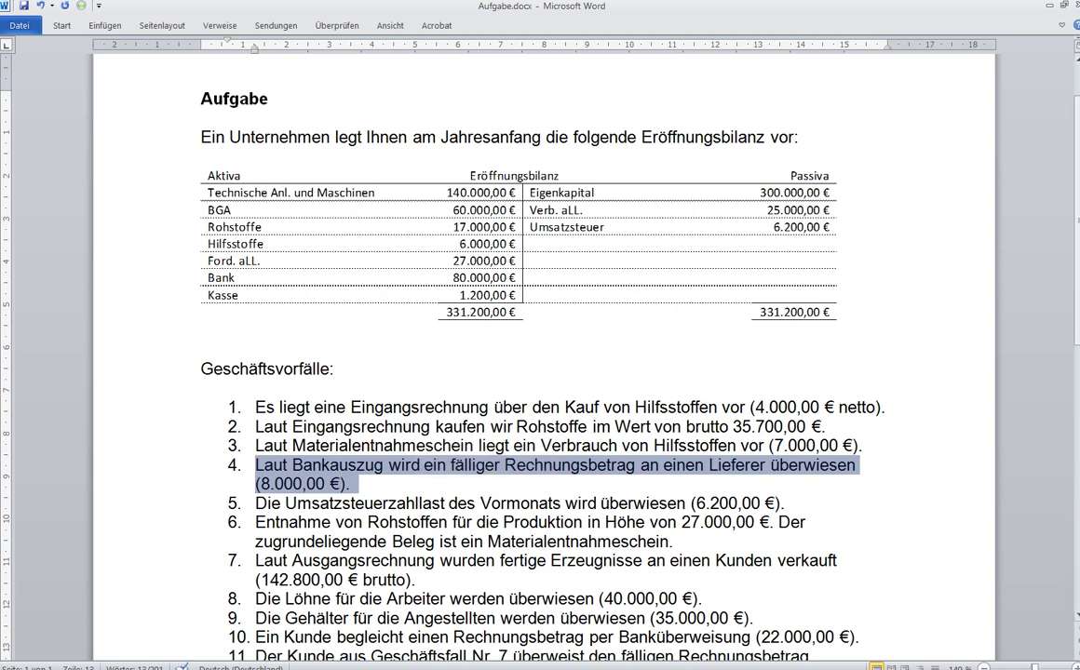
key("alt+Tab")
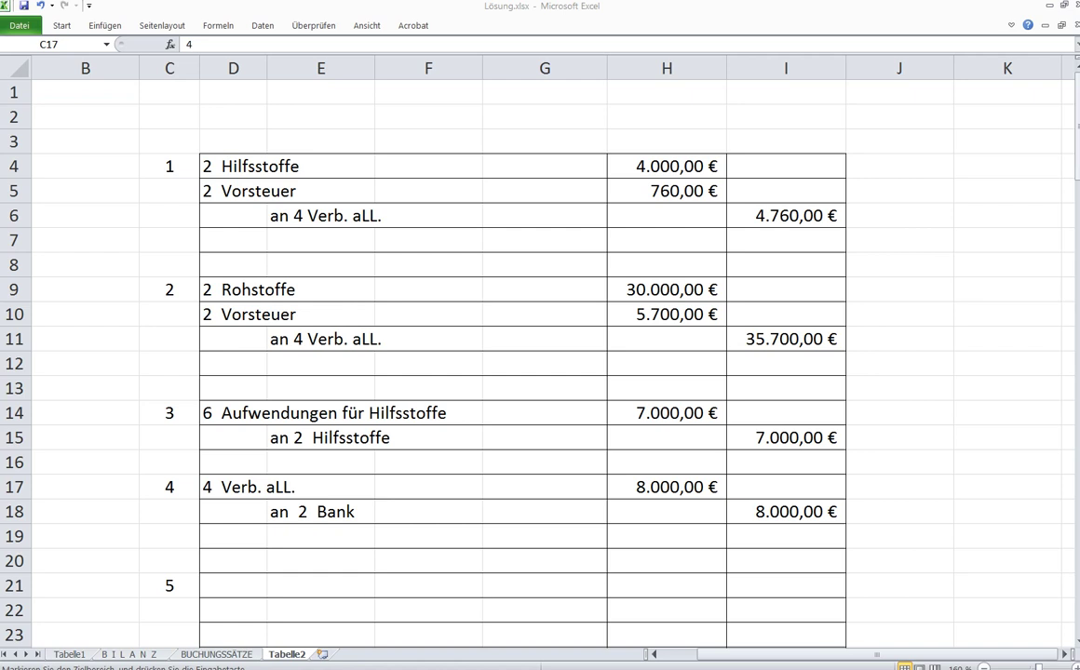
key("ctrl+Tab")
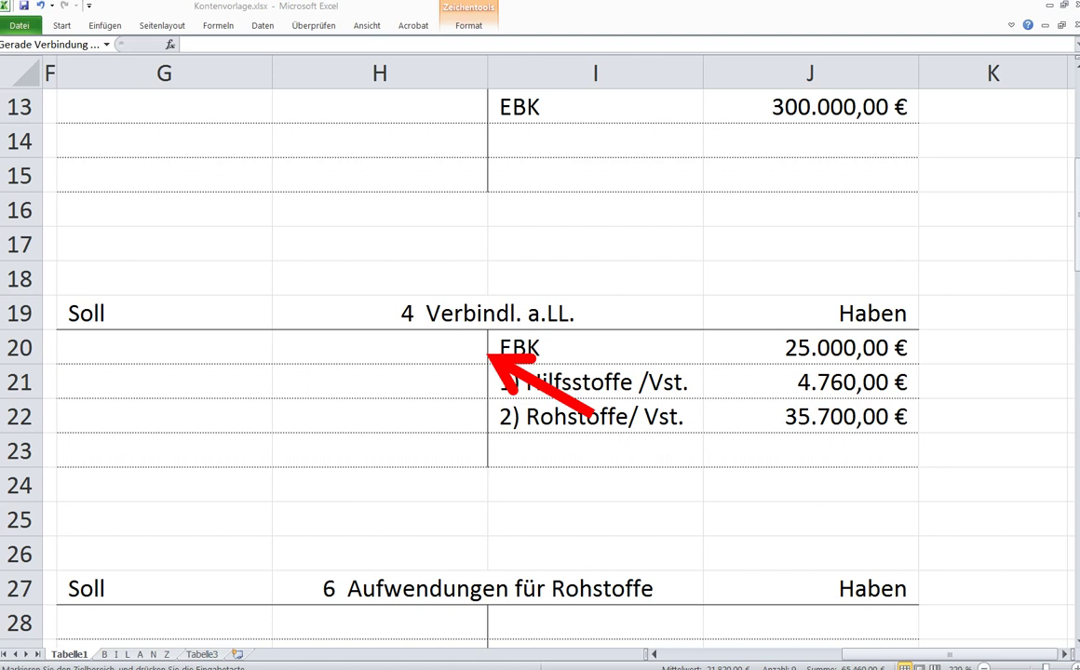
key("Return")
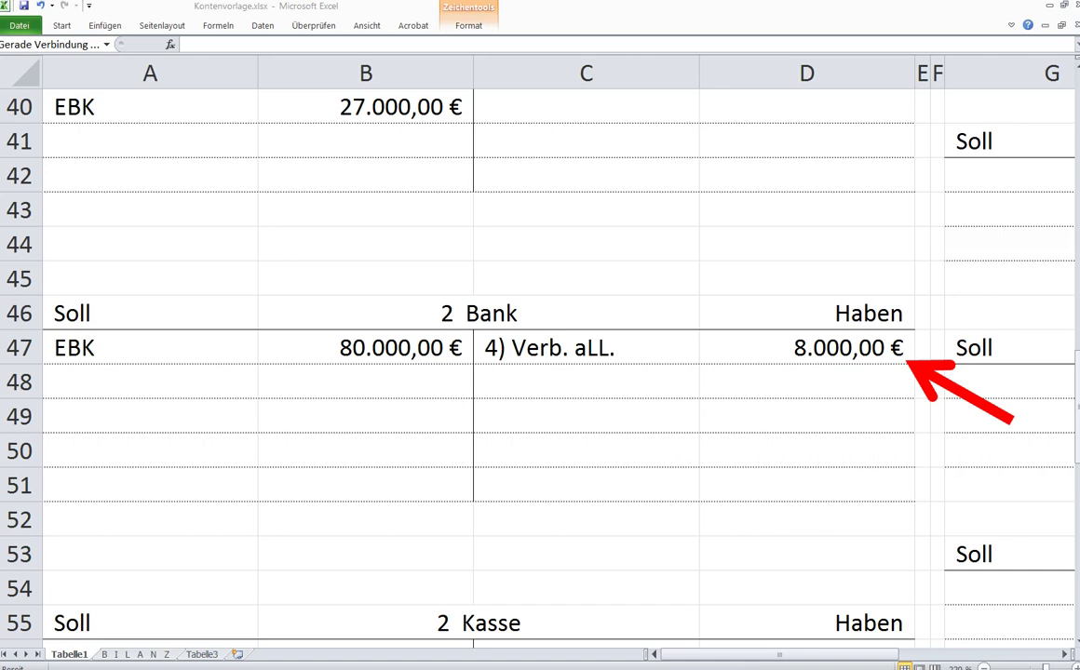
Highlight transaction 5, the Umsatzsteuerzahllast transfer, in Aufgabe.docx and view its booking entry in Lösung.xlsx.
key("alt+Tab")
triple_click(592, 490)
key("Right")
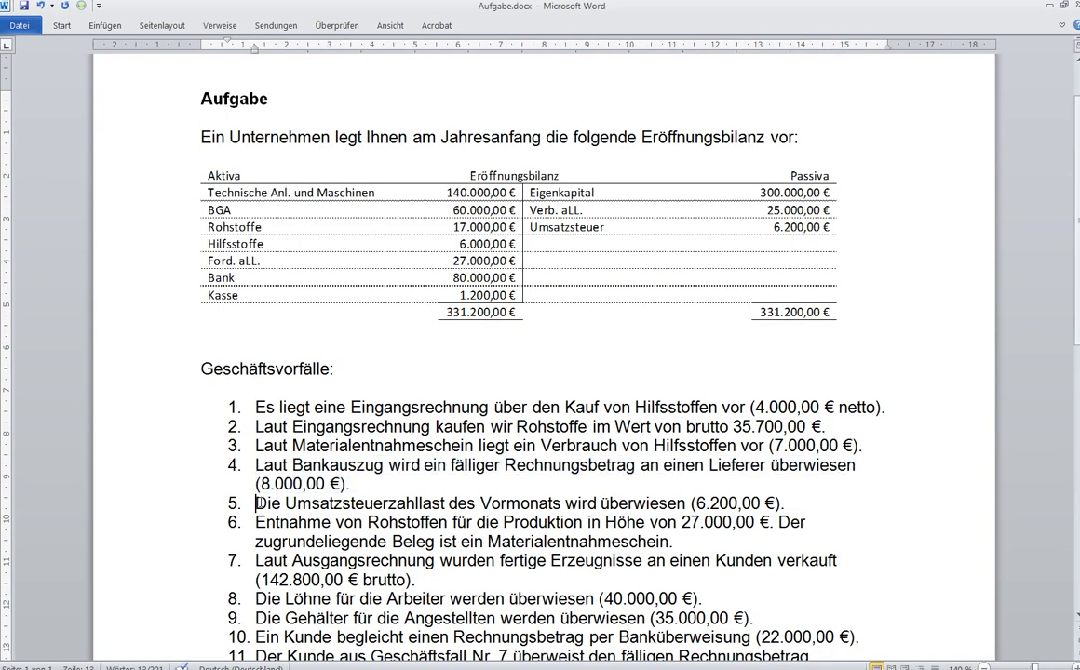
left_click_drag(255, 503, 793, 503)
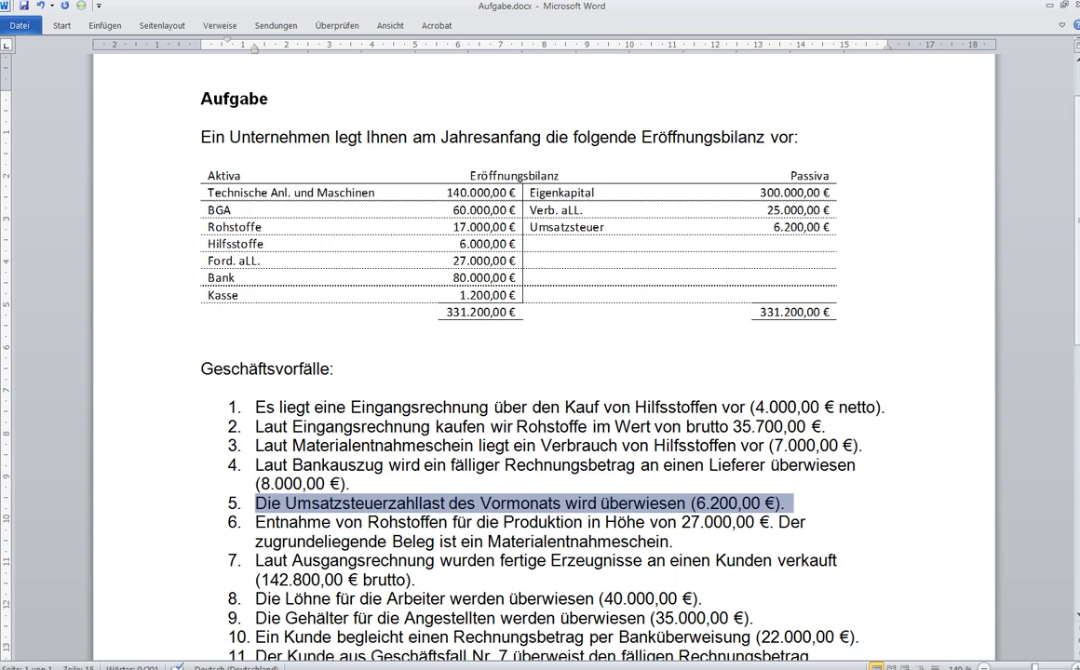
key("alt+Tab")
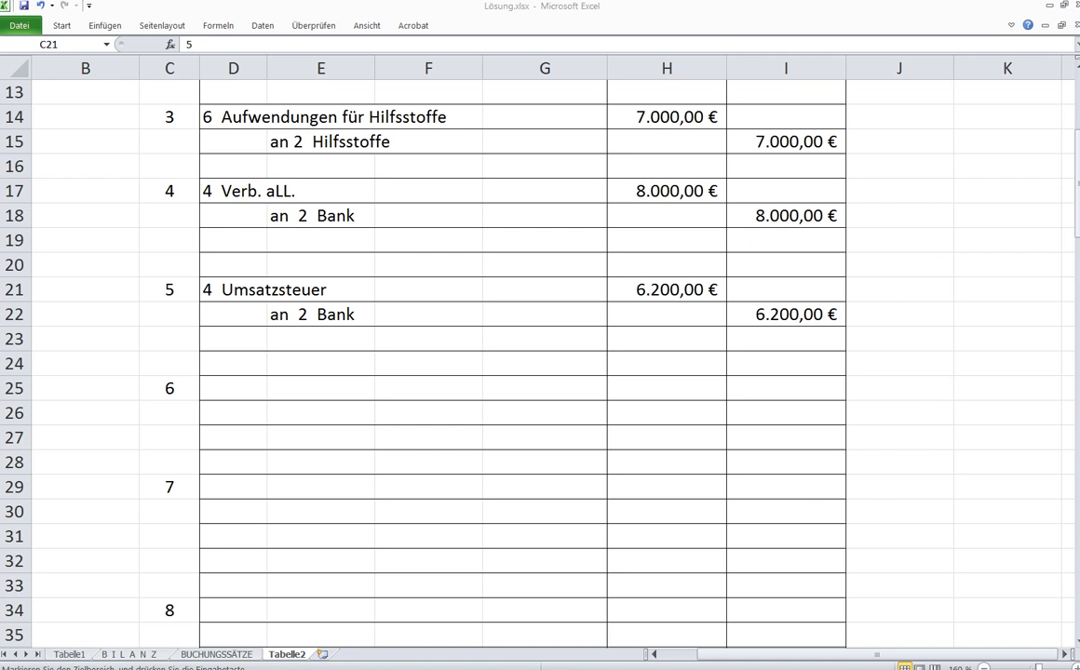
Point the arrow at the Umsatzsteuer opening balance in Kontenvorlage.xlsx and post transaction 5's 6.200,00 €, debiting Umsatzsteuer and crediting Bank.
key("ctrl+F6")
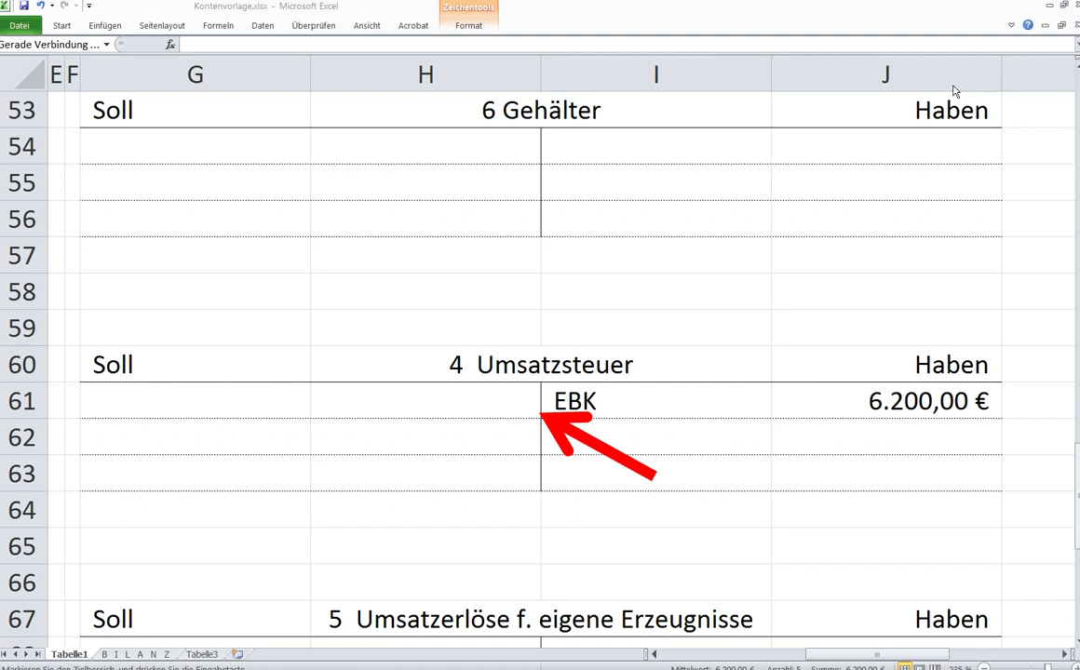
left_click(557, 430)
left_click_drag(558, 430, 961, 440)
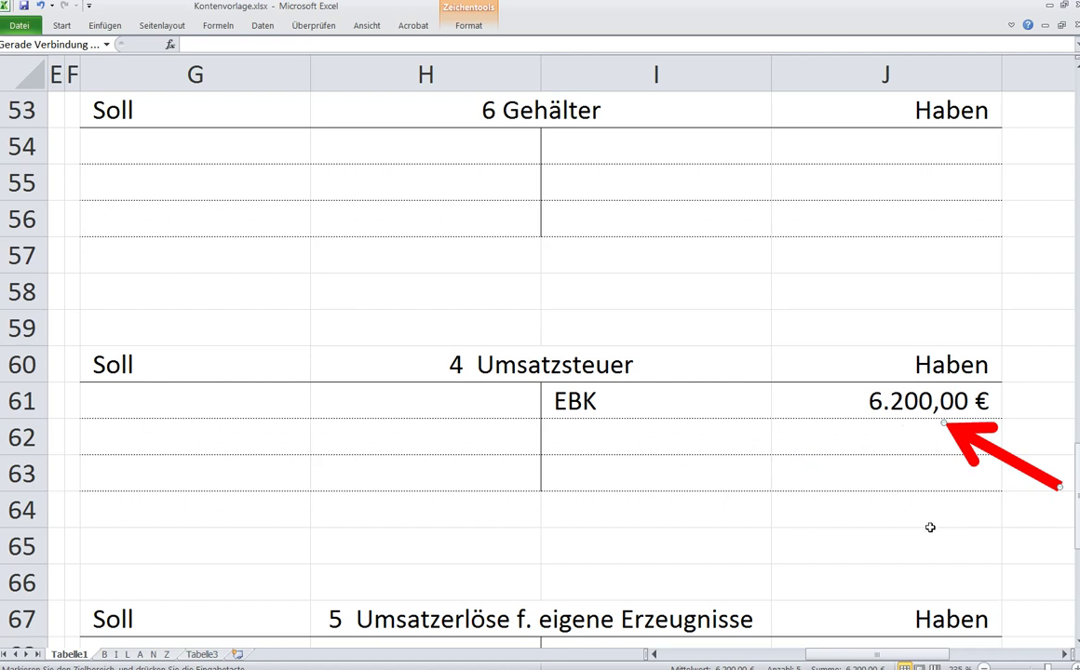
left_click_drag(966, 441, 555, 436)
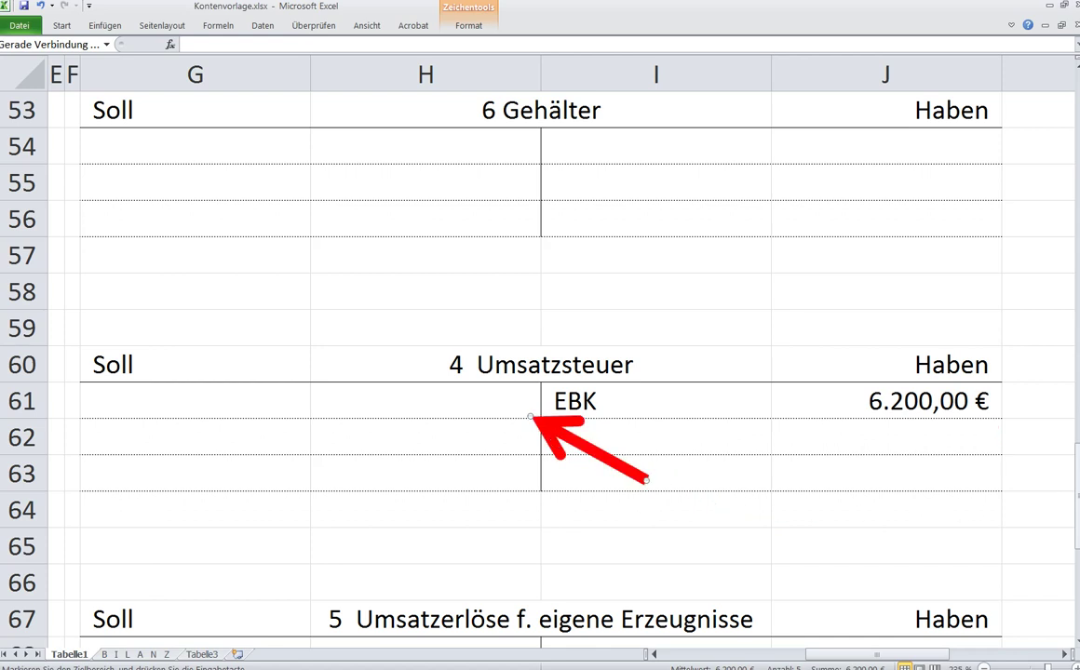
key("Return")
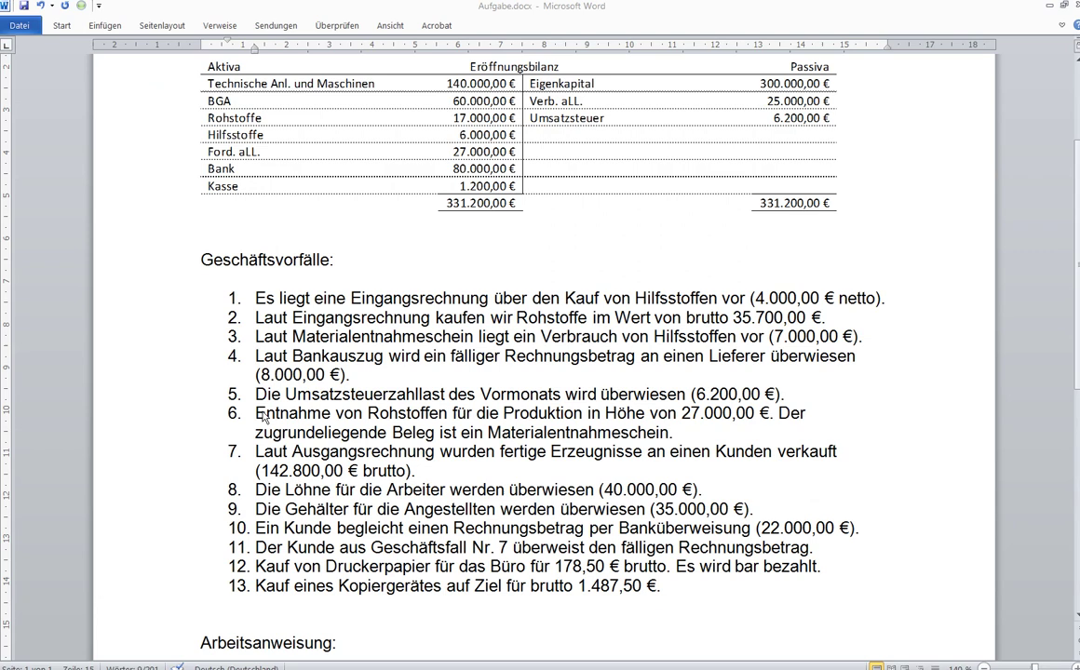
Highlight transaction 6 in Aufgabe.docx and post its 27.000,00 € in Kontenvorlage.xlsx, debiting Aufwendungen für Rohstoffe and crediting Rohstoffe.
left_click_drag(255, 393, 784, 394)
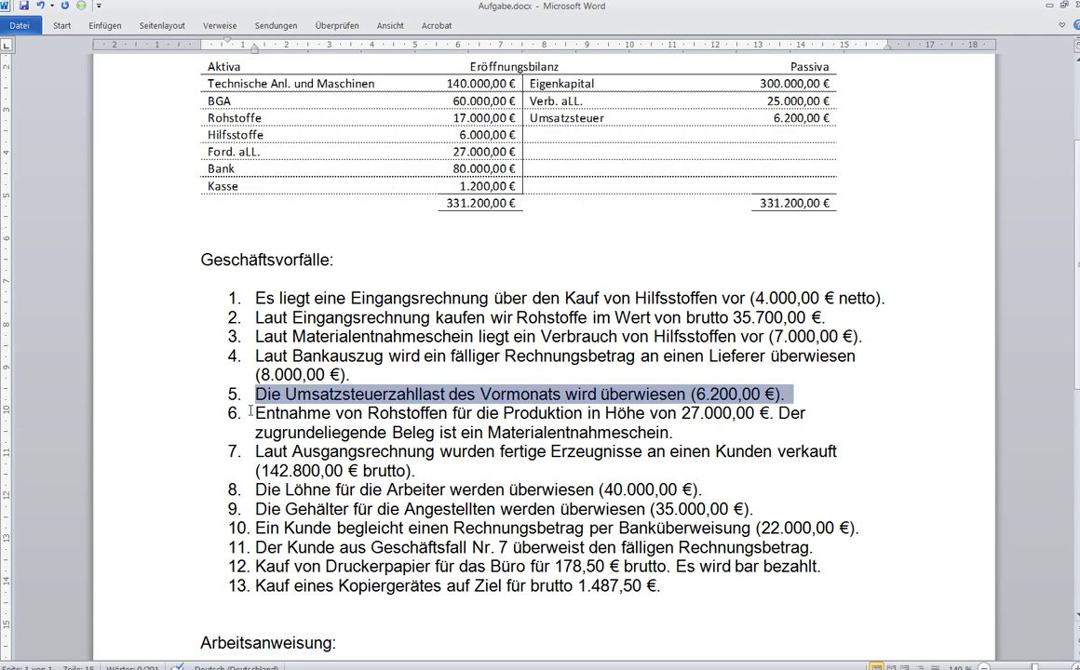
left_click_drag(255, 413, 689, 434)
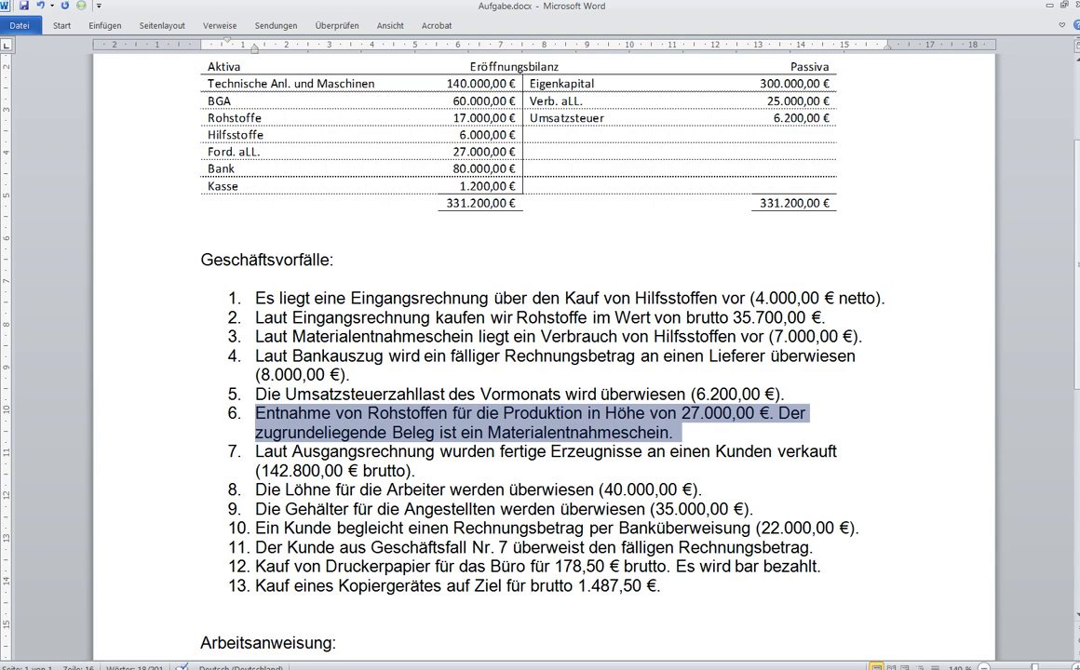
key("alt+Tab")
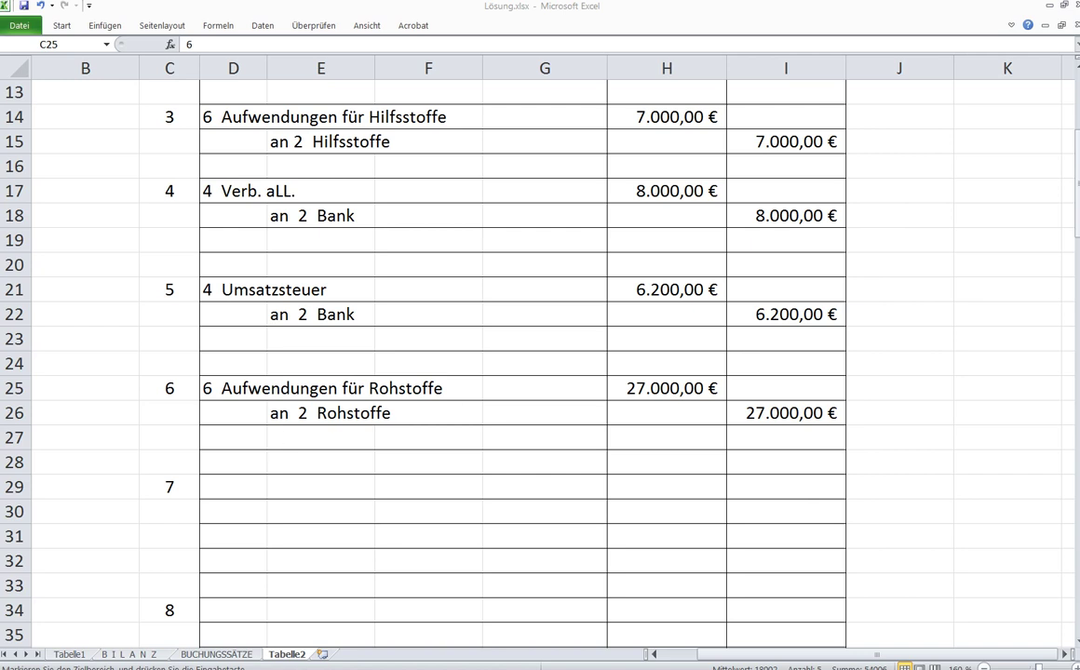
key("alt+Tab")
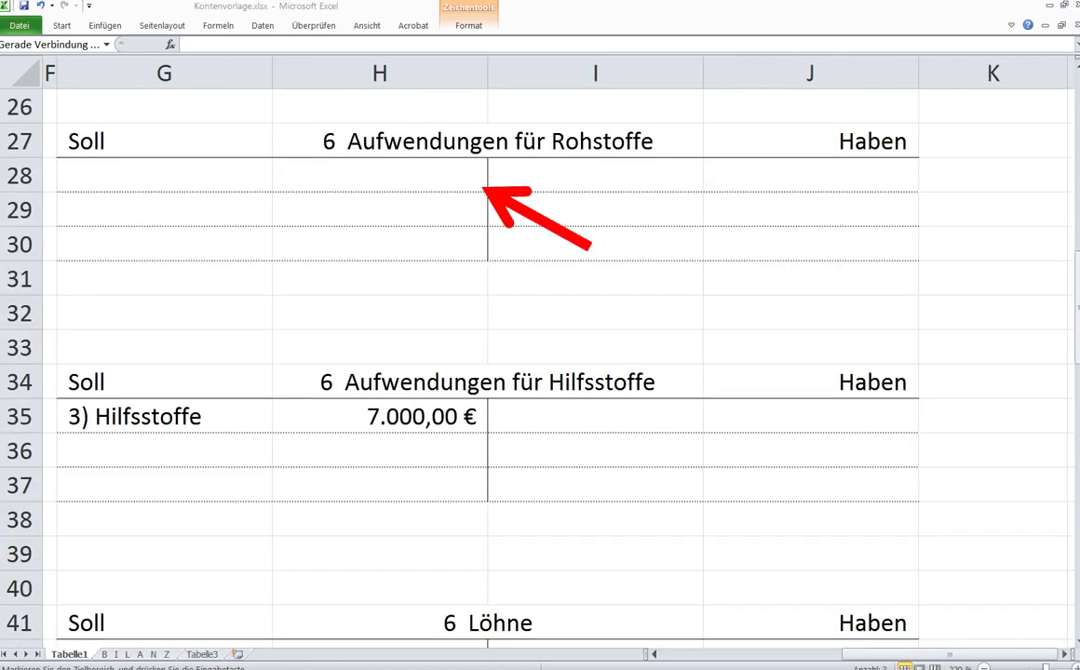
key("Return")
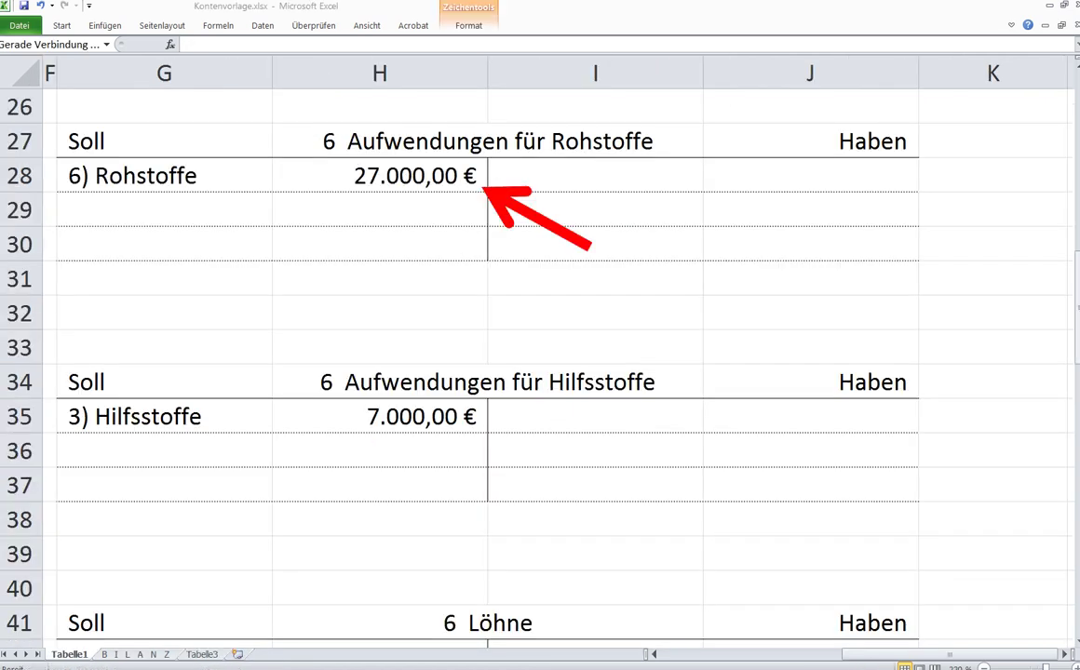
scroll(559, 354, "up", 2)
scroll(559, 354, "left", 3)
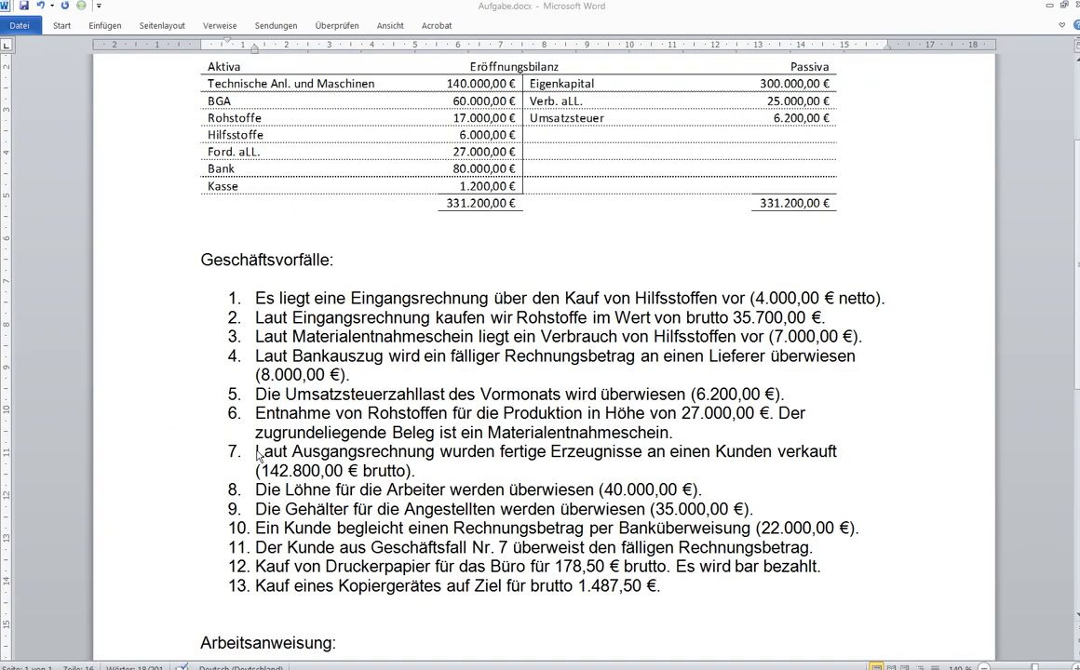
Highlight transaction 7 in Aufgabe.docx and debit Forderungen a.LL. with 142.800,00 € in Kontenvorlage.xlsx, marking the label "7) UE f. eig. Erz/ Ust." with the arrow.
left_click(244, 414)
left_click_drag(256, 452, 421, 473)
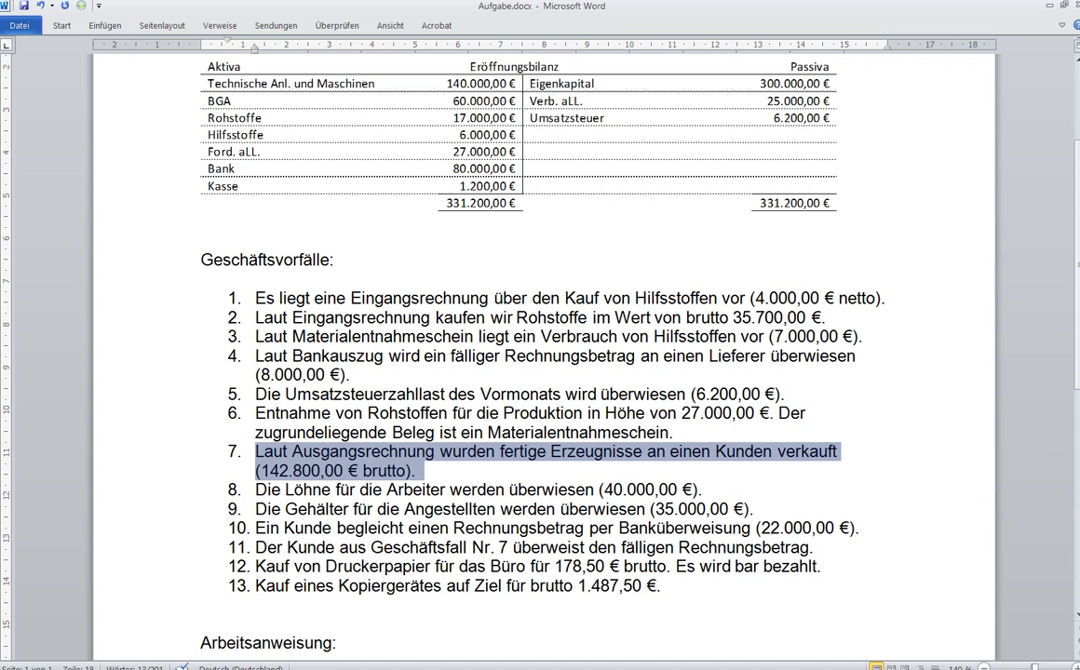
key("alt+Tab")
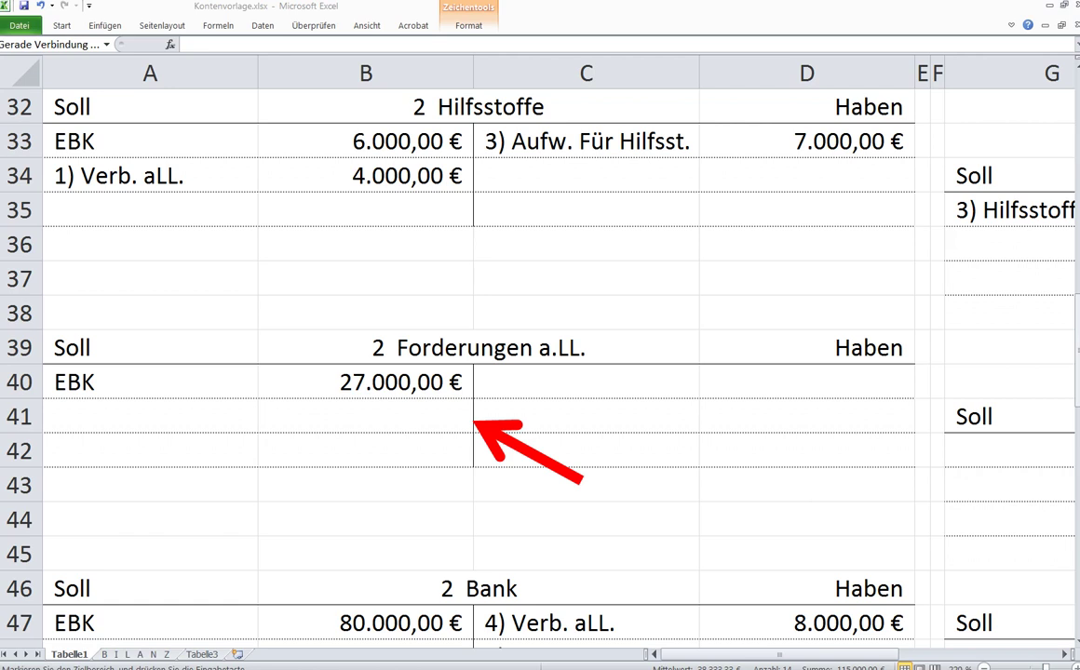
key("Return")
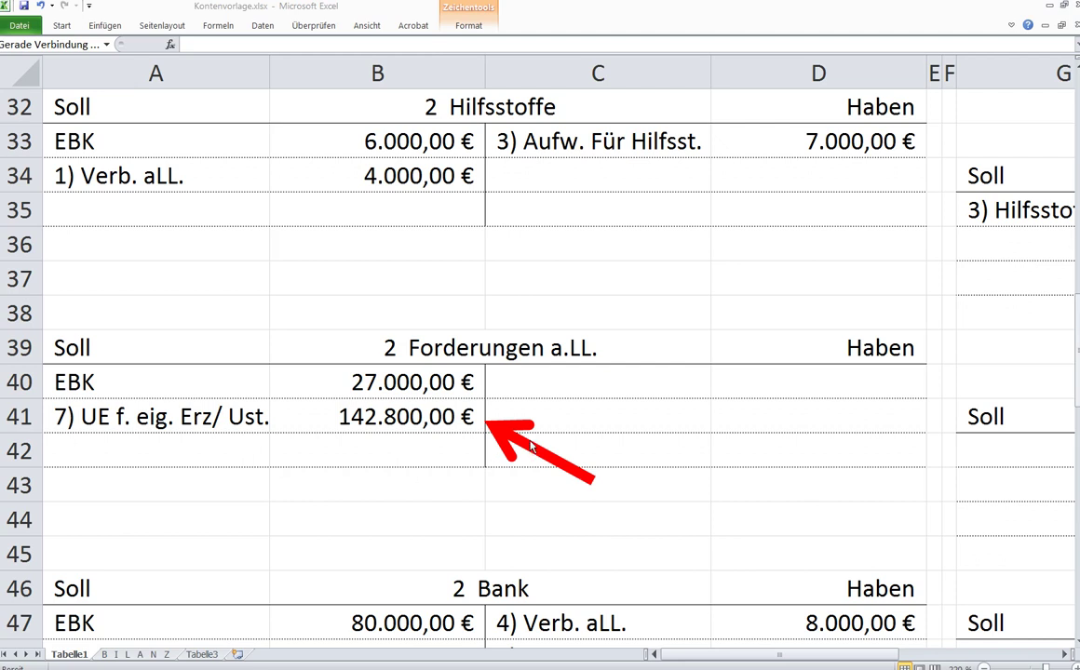
left_click_drag(533, 447, 258, 465)
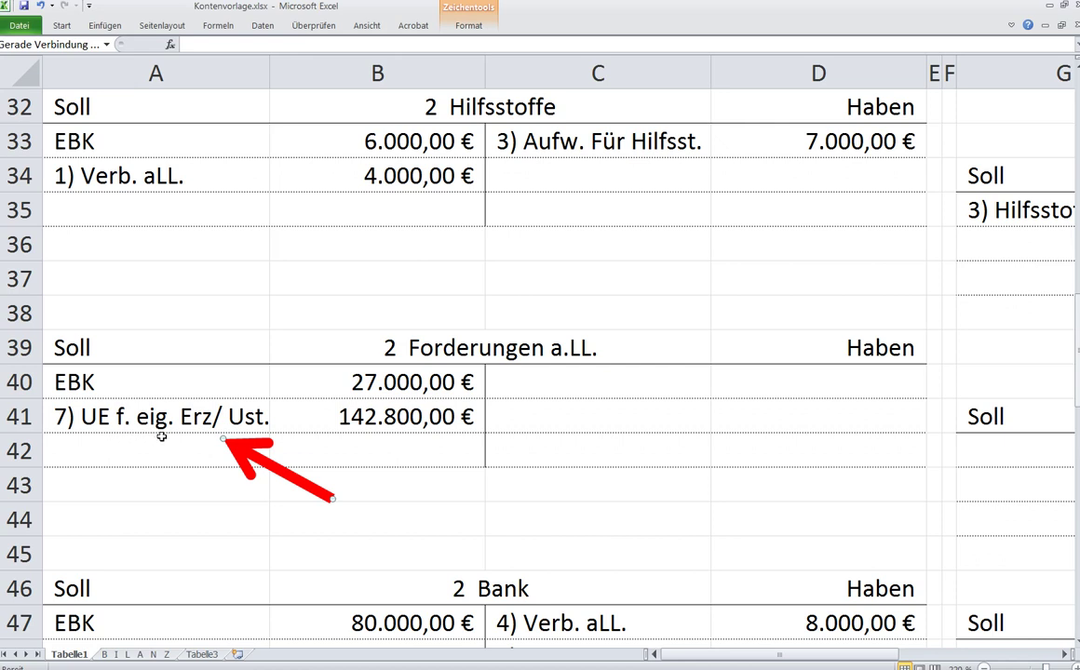
left_click_drag(280, 481, 493, 437)
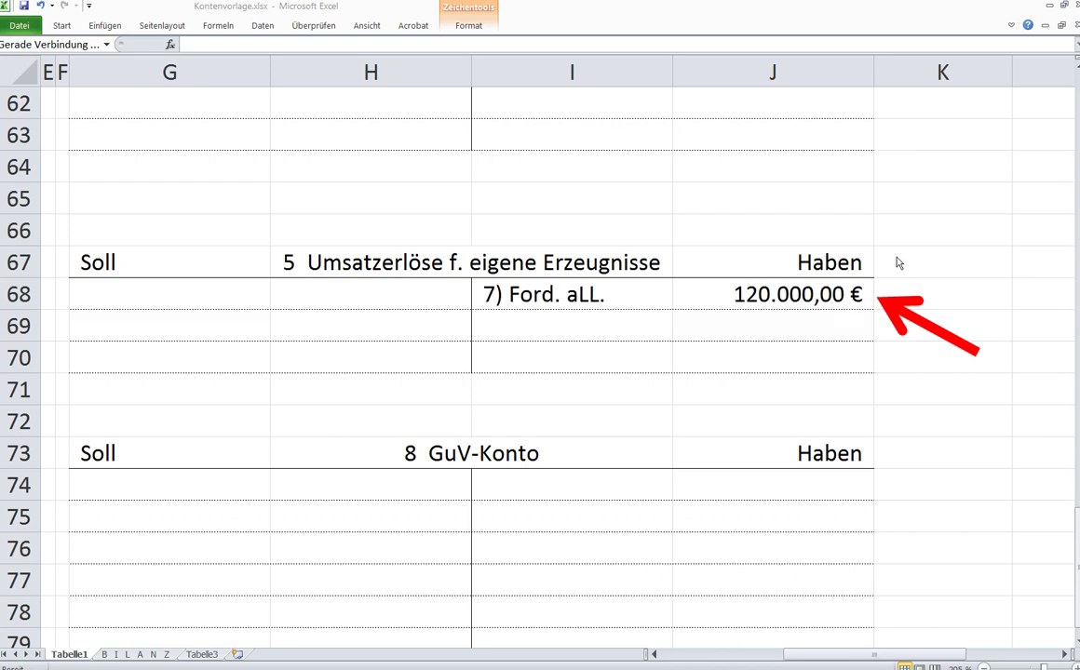
Credit transaction 7's 120.000,00 € to Umsatzerlöse f. eigene Erzeugnisse and 22.800,00 € to Umsatzsteuer, marking the Umsatzsteuer credit with the arrow.
key("F2")
left_click(835, 232)
scroll(835, 233, "up", 3)
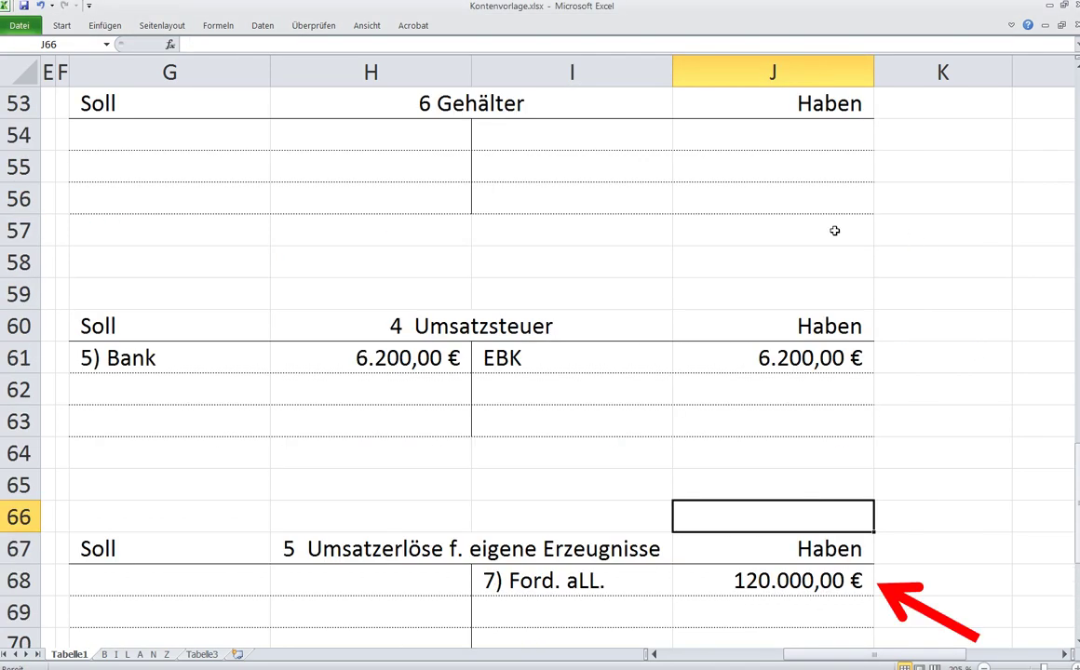
scroll(835, 233, "down", 1)
left_click(907, 499)
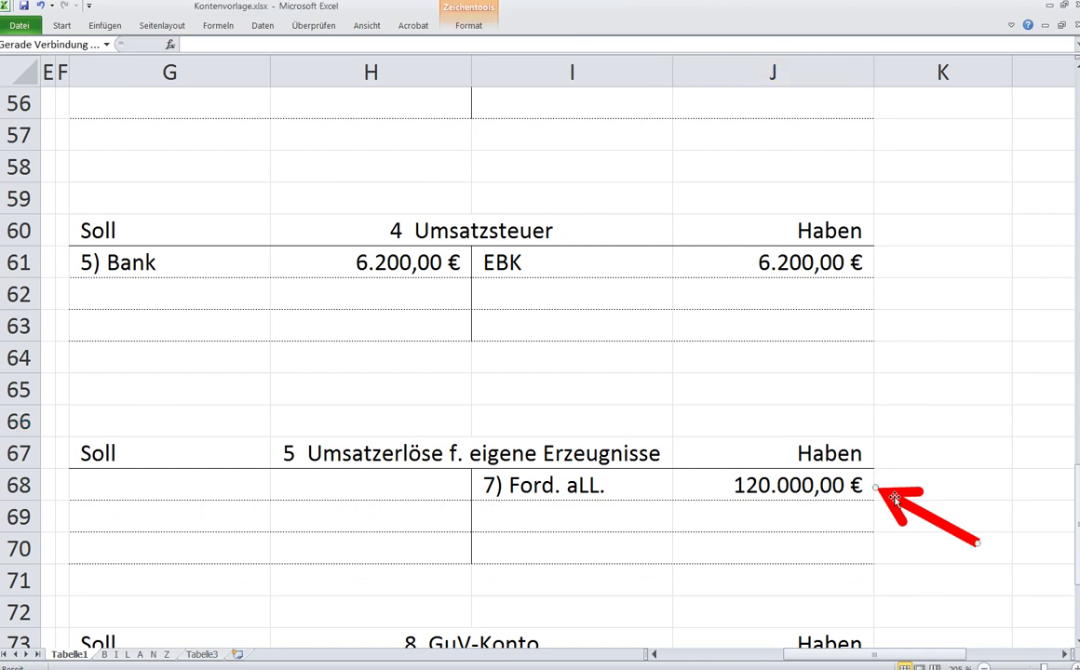
left_click_drag(908, 499, 906, 310)
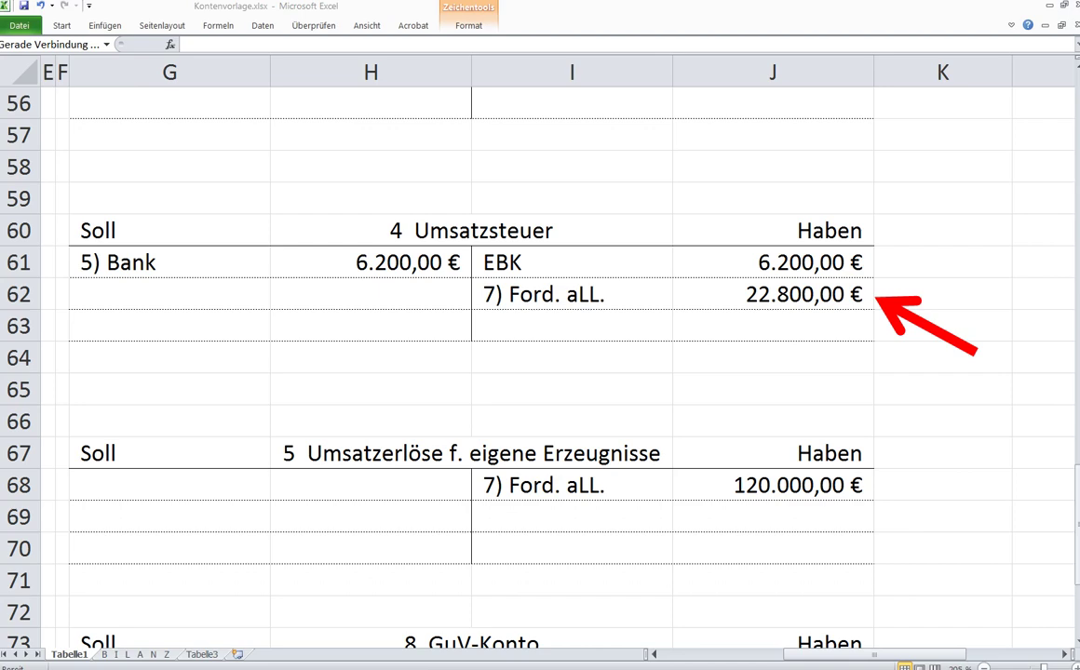
Highlight transaction 8 in Aufgabe.docx and post its 40.000,00 € in Kontenvorlage.xlsx, debiting Löhne and crediting Bank.
key("alt+Tab")
left_click_drag(255, 435, 712, 435)
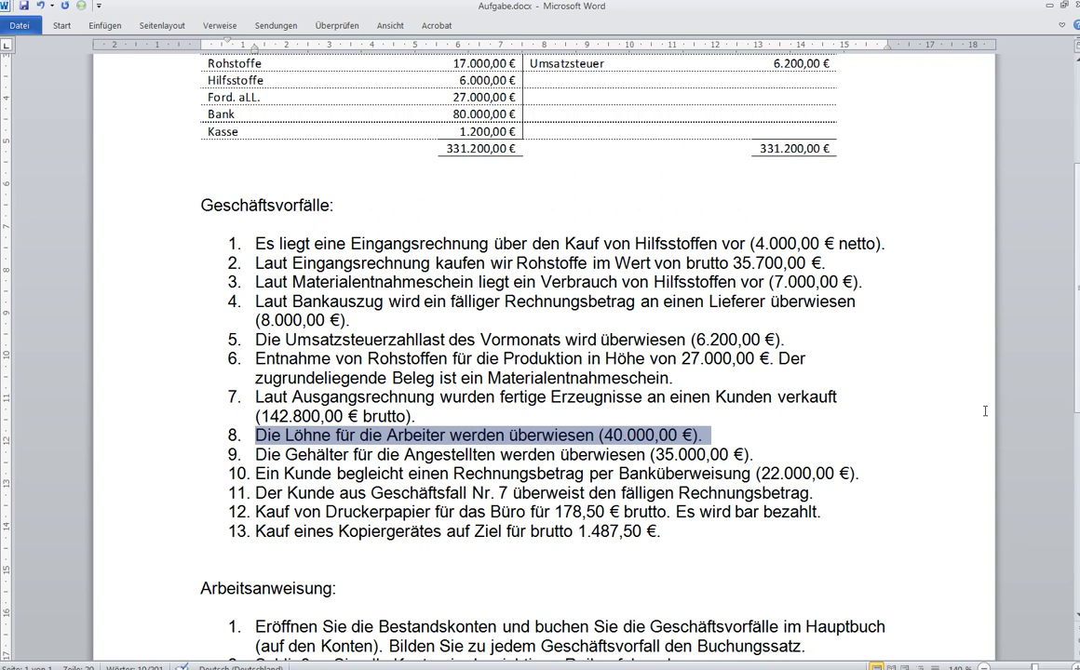
key("alt+Tab")
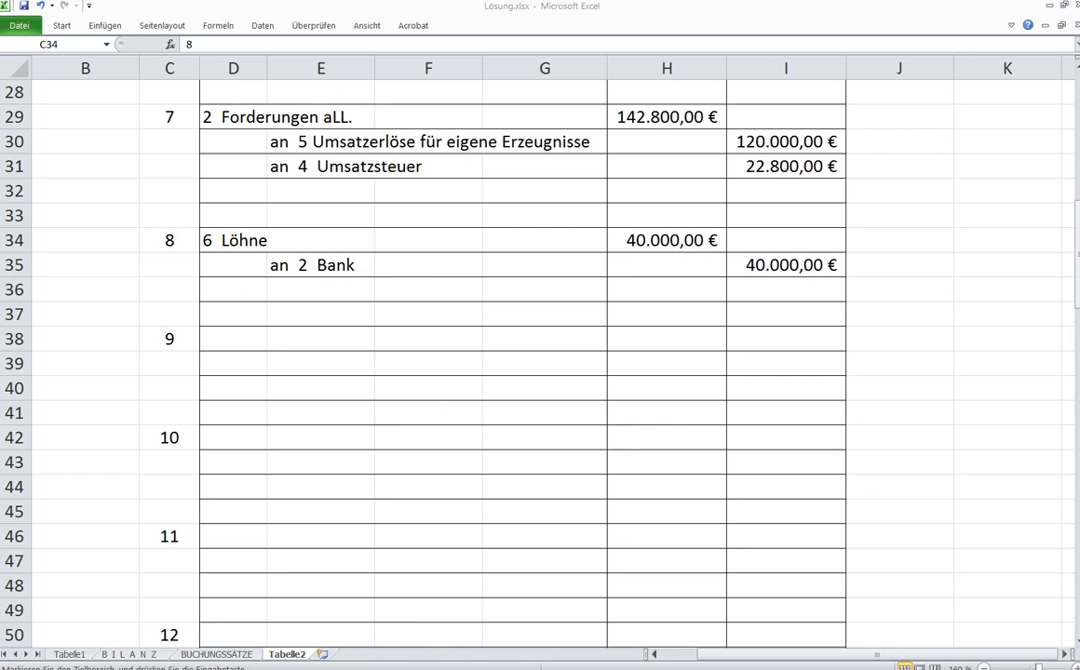
key("alt+Tab")
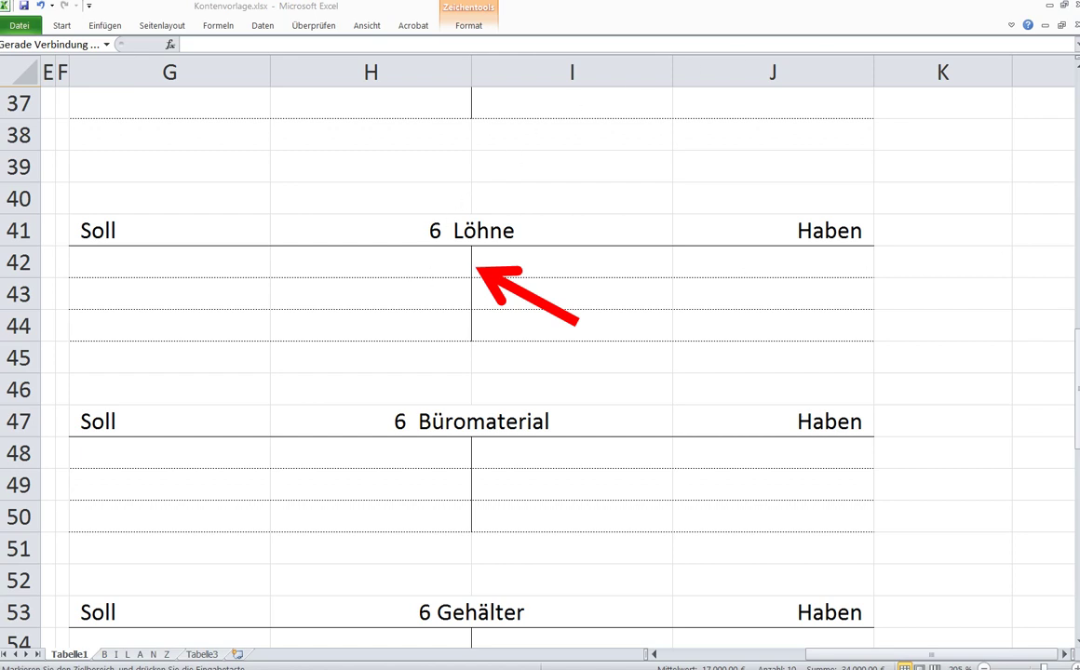
key("Return")
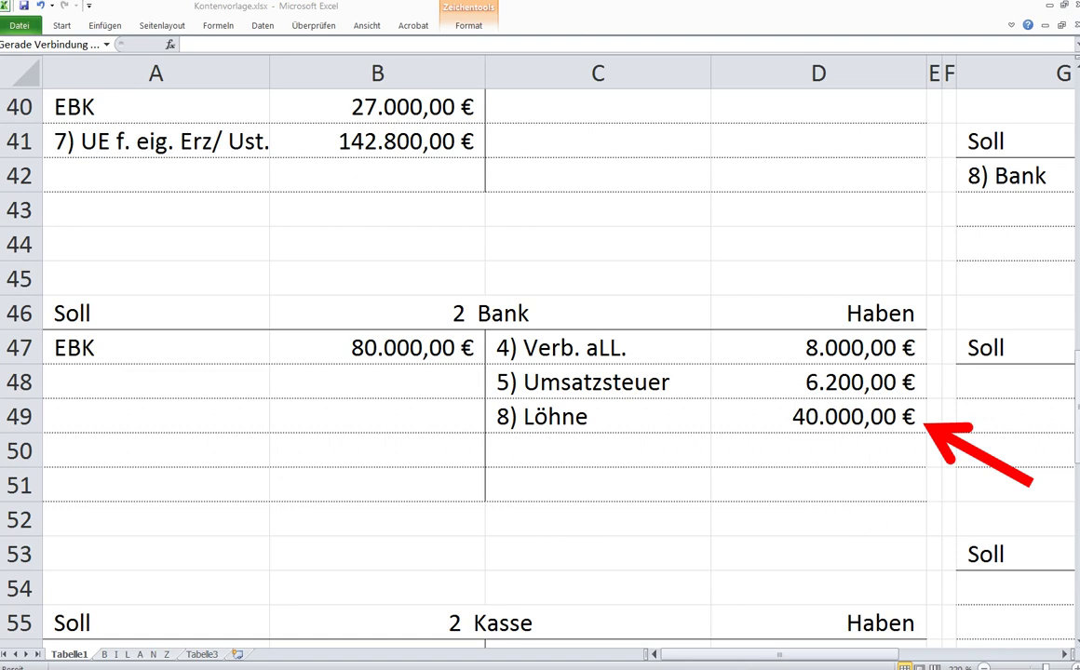
Highlight transaction 9 in Aufgabe.docx and post its 35.000,00 € in Kontenvorlage.xlsx, debiting Gehälter and crediting Bank.
key("alt+Tab")
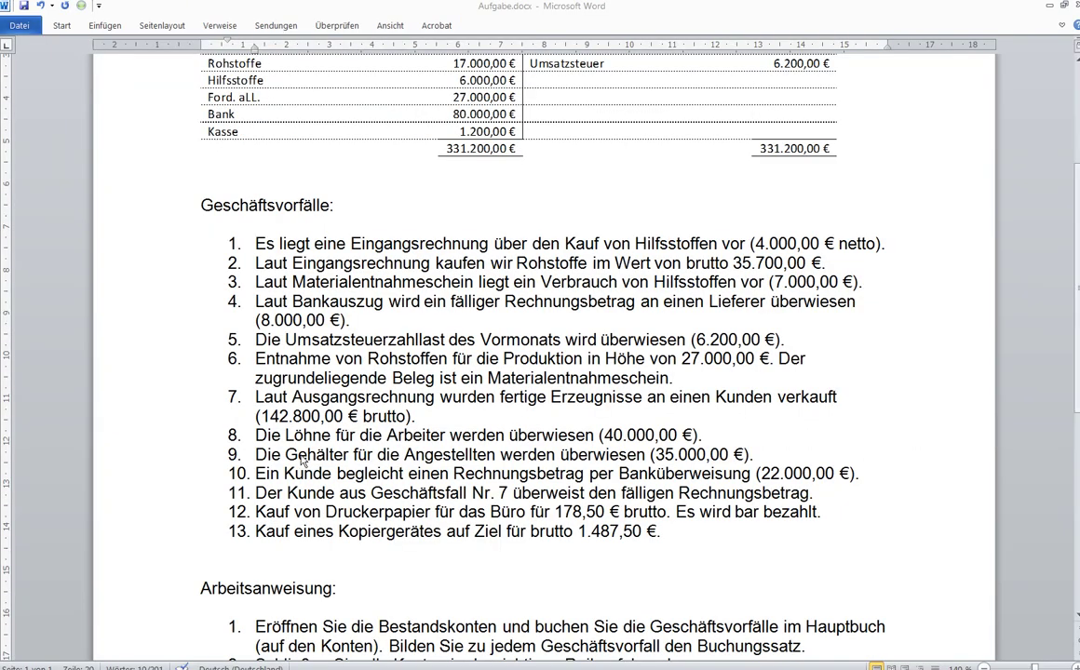
left_click_drag(256, 454, 762, 454)
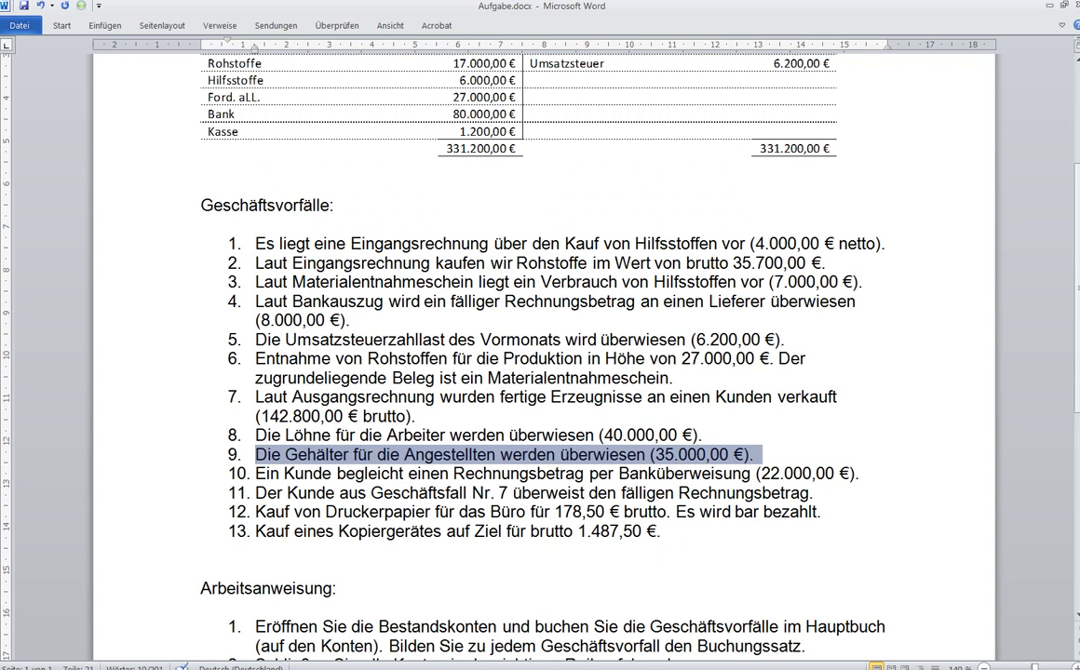
key("alt+Tab")
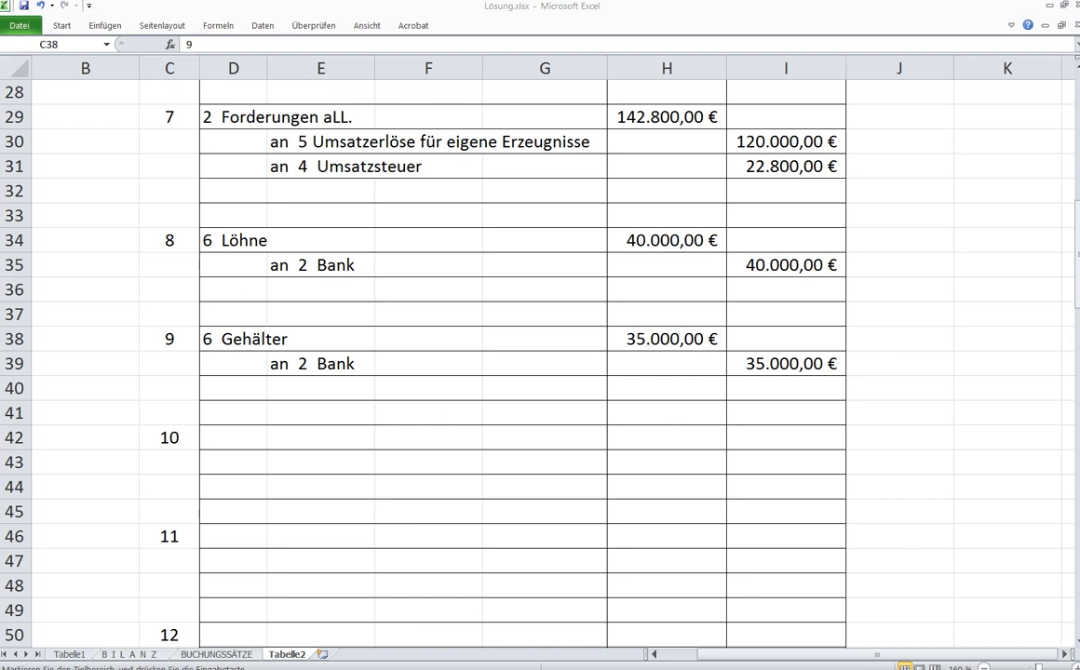
key("alt+Tab")
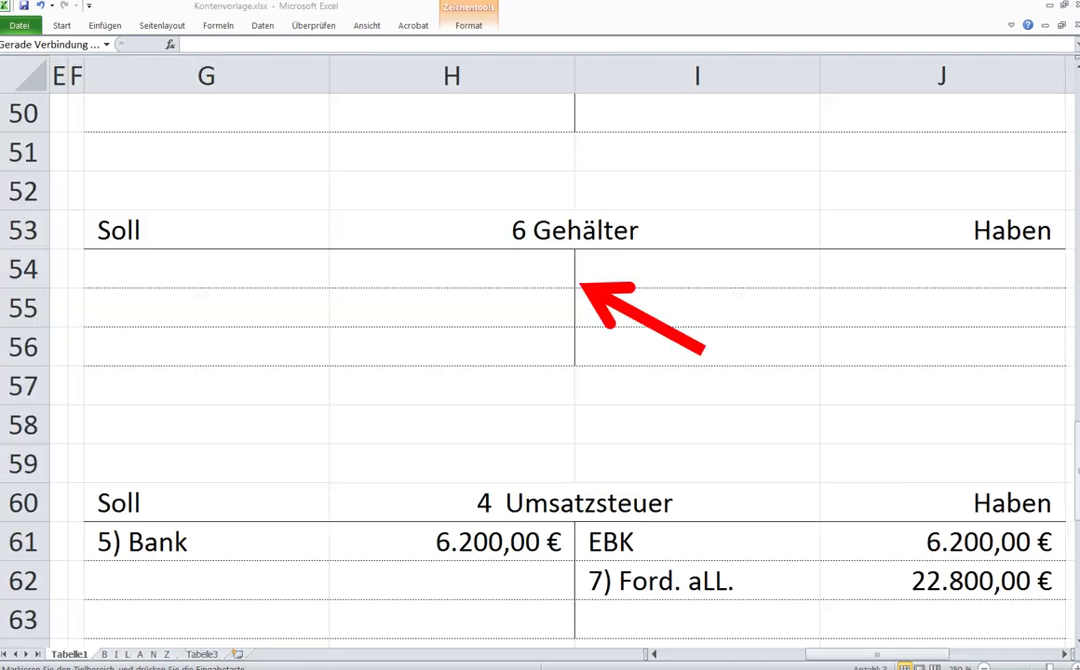
key("Return")
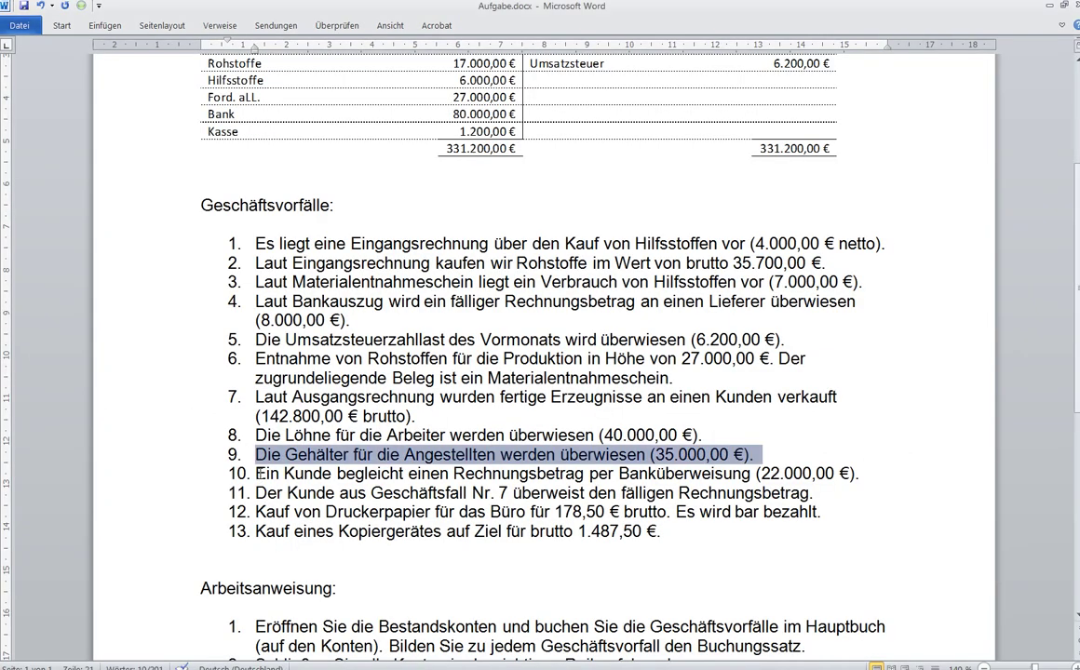
Highlight transaction 10 in Aufgabe.docx and debit Bank with 22.000,00 € in Kontenvorlage.xlsx, labelled "10) Ford. aLL.".
left_click_drag(256, 473, 866, 473)
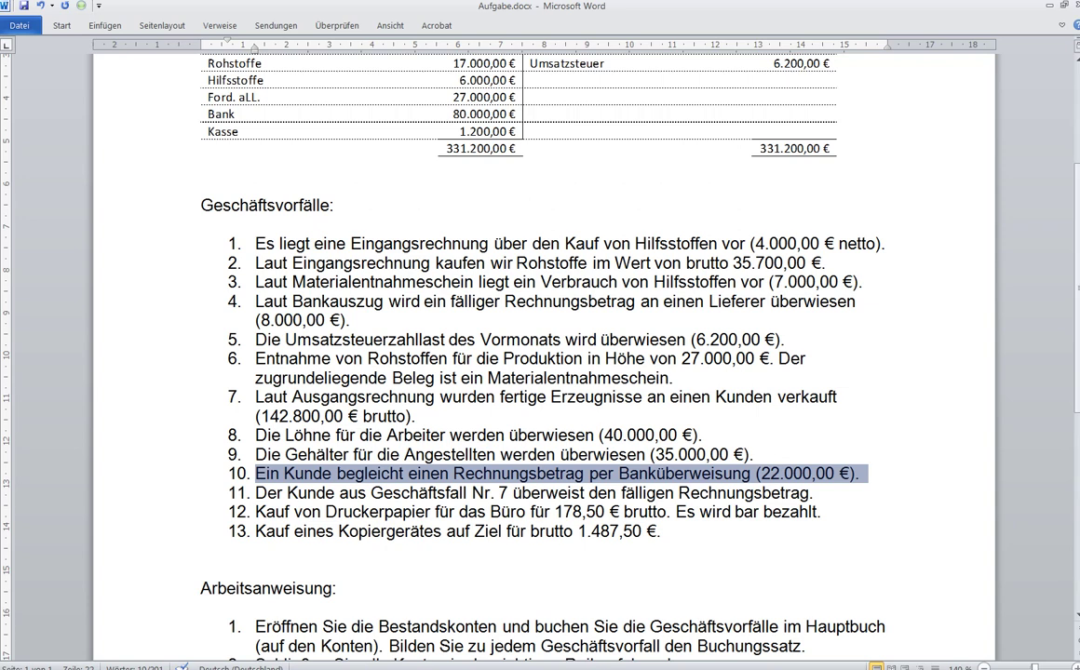
key("alt+Tab")
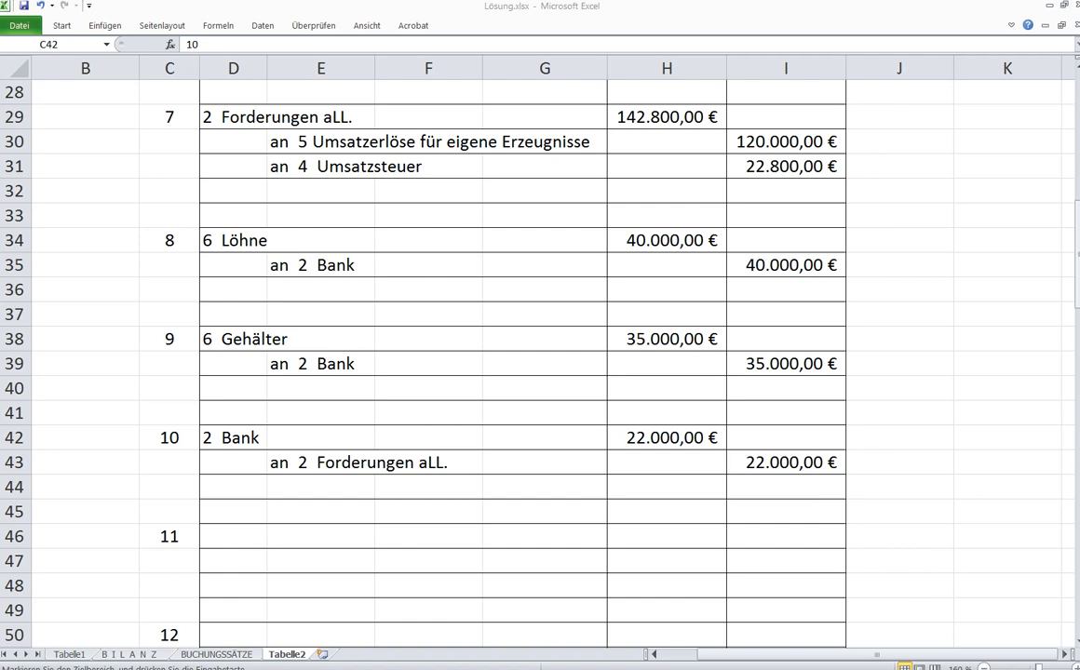
key("alt+Tab")
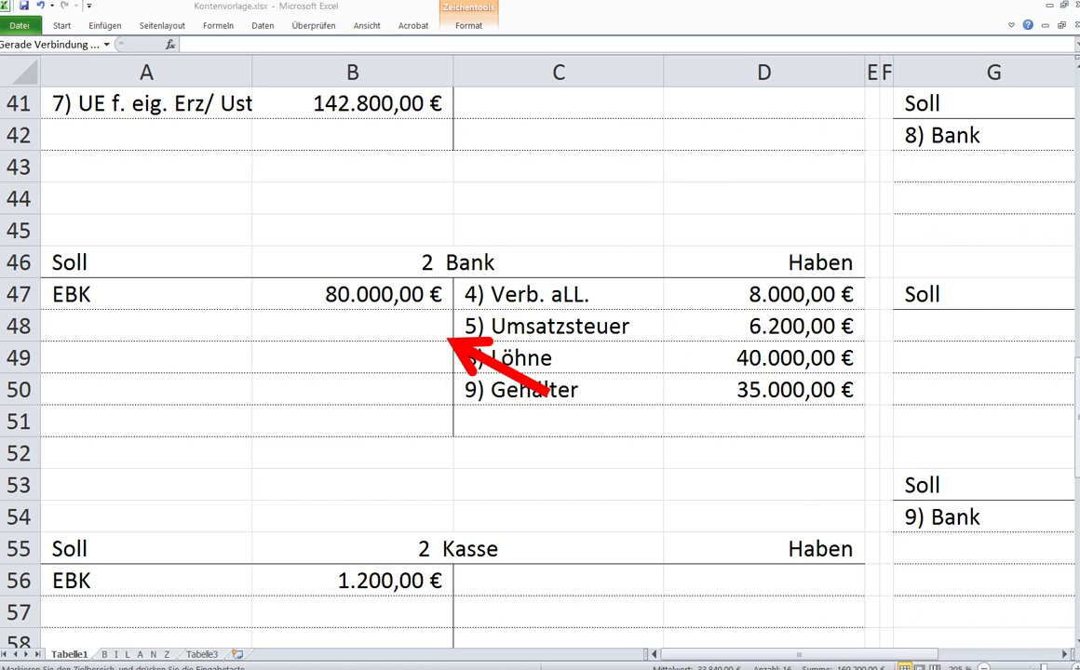
key("Return")
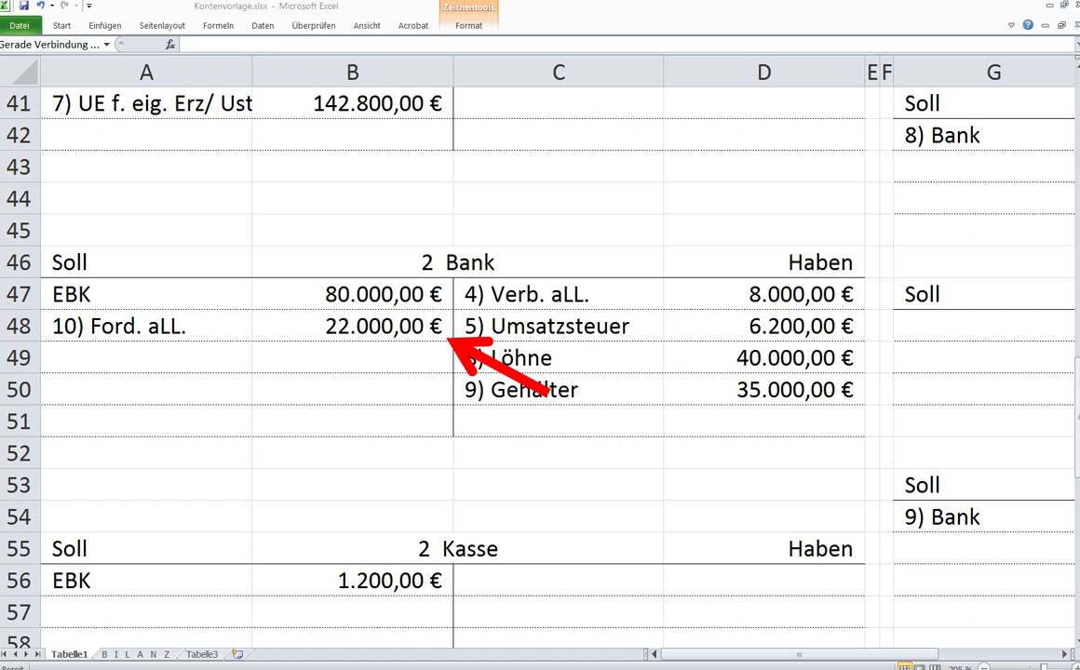
Credit Forderungen a.LL. with 22.000,00 € for transaction 10, labelled "10) Bank", and place the red arrow at the label.
key("Escape")
left_click(744, 229)
scroll(680, 226, "up", 2)
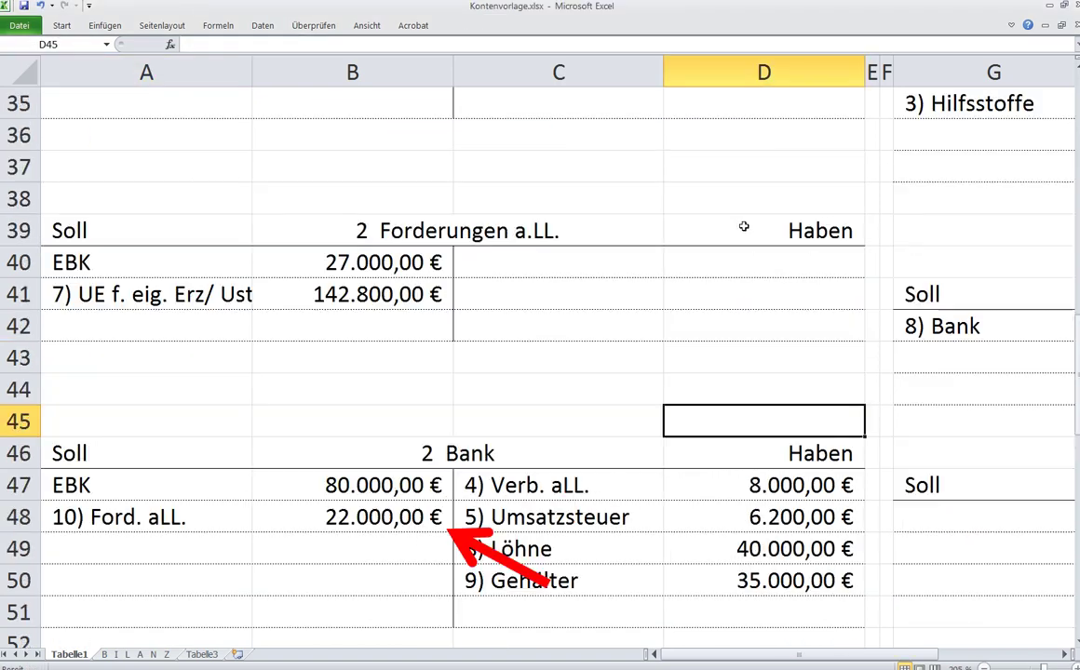
left_click(468, 540)
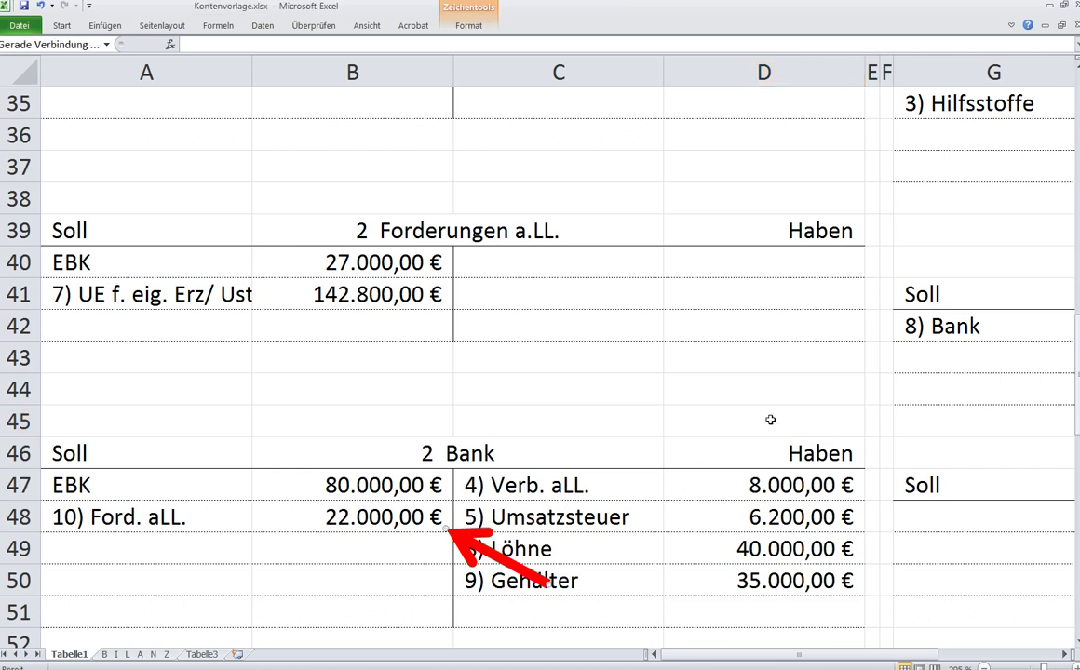
left_click_drag(473, 545, 895, 283)
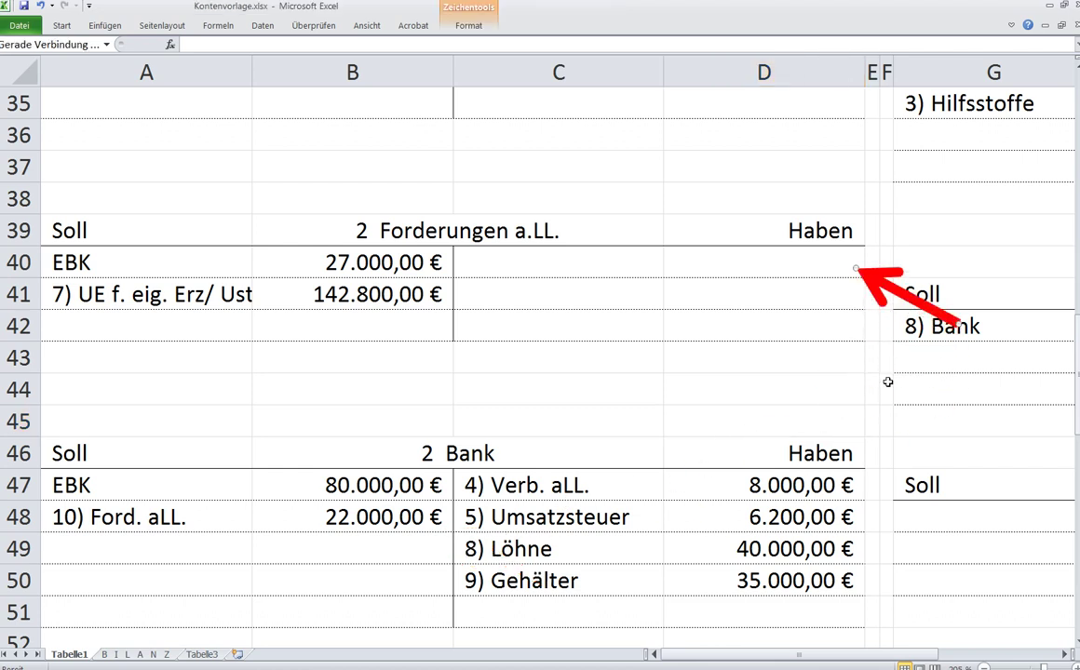
left_click(822, 260)
type("22000")
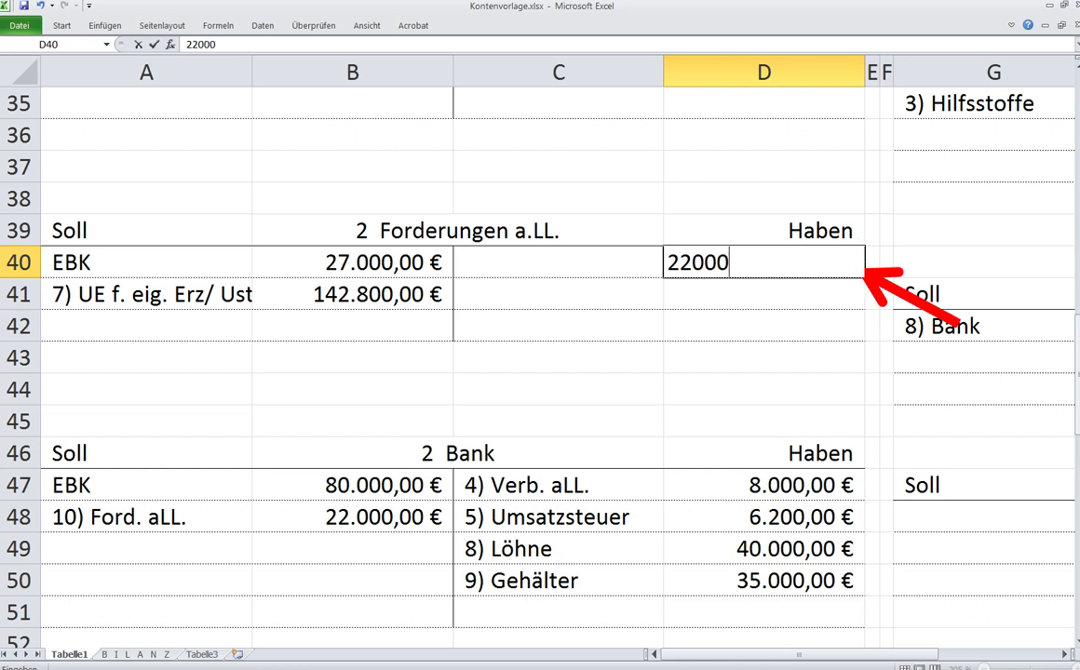
left_click_drag(913, 298, 701, 307)
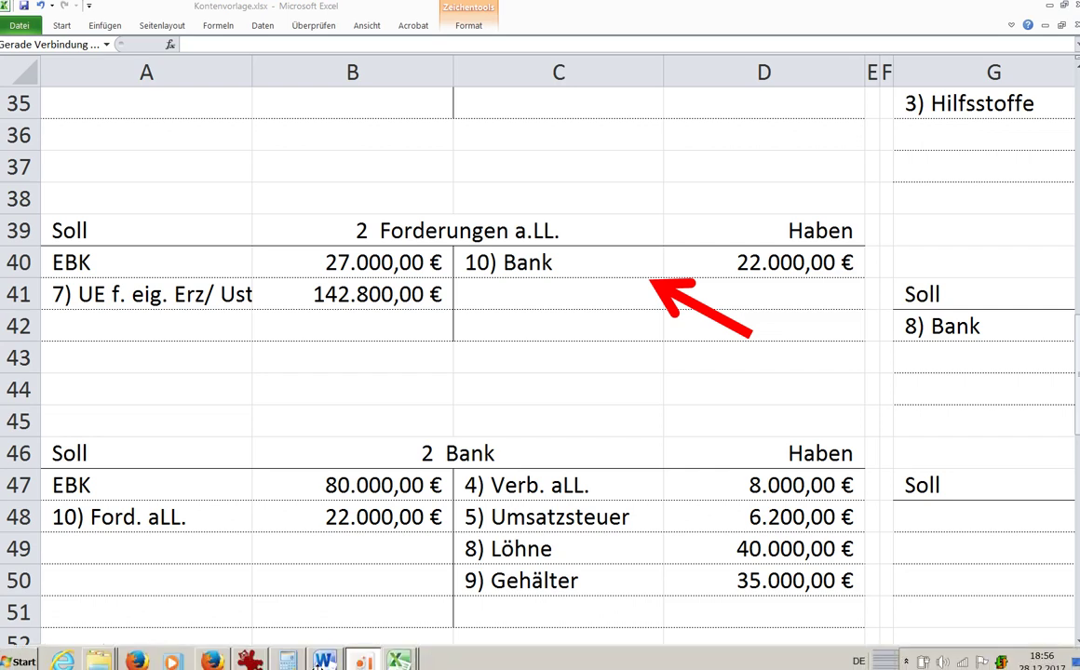
Highlight transaction 11 in Aufgabe.docx and post its 142.800,00 € in Kontenvorlage.xlsx, debiting Bank and crediting Forderungen a.LL.
left_click(324, 661)
left_click_drag(255, 492, 816, 494)
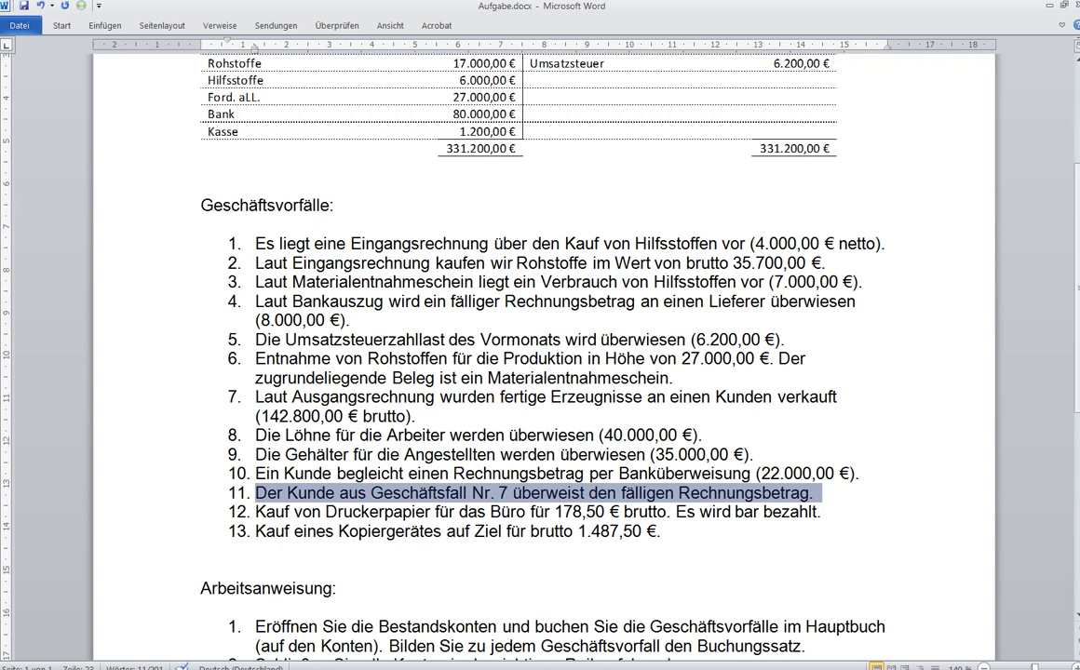
key("alt+Tab")
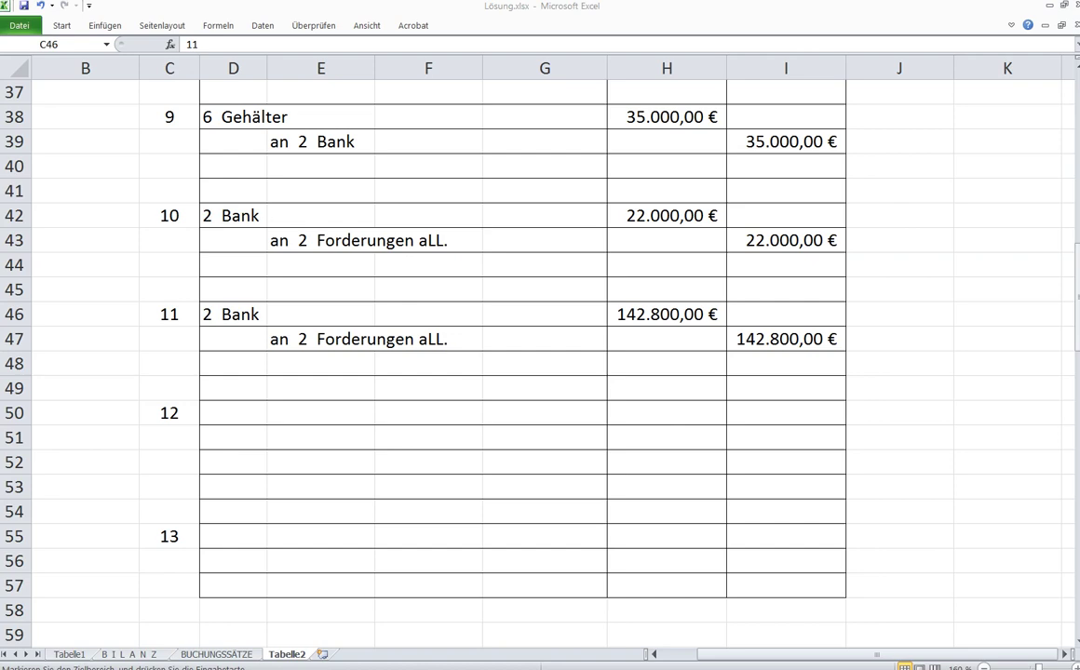
key("alt+Tab")
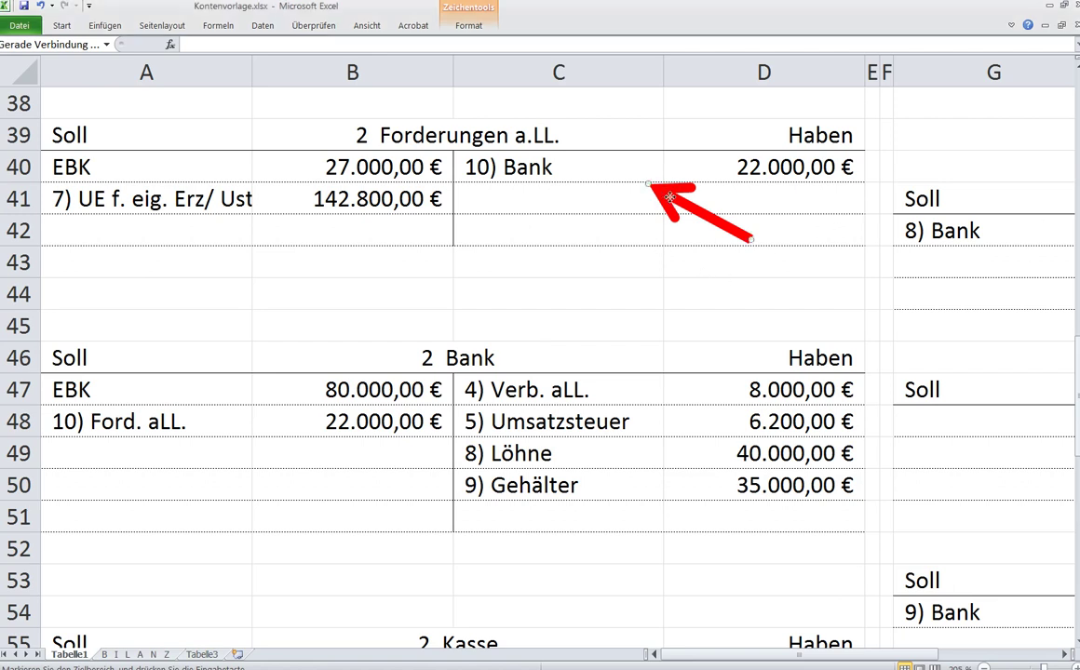
left_click_drag(667, 194, 453, 471)
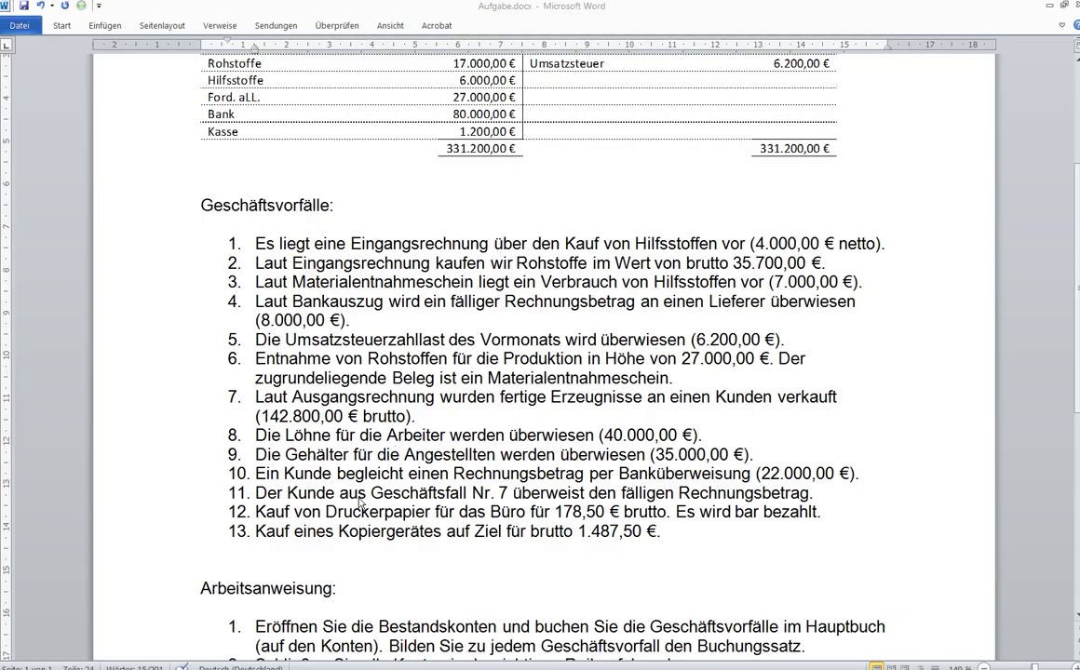
Highlight transaction 12 in Aufgabe.docx and post it in Kontenvorlage.xlsx: debit Büromaterial 150,00 € and Vorsteuer 28,50 €, credit Kasse 178,50 €.
triple_click(359, 511)
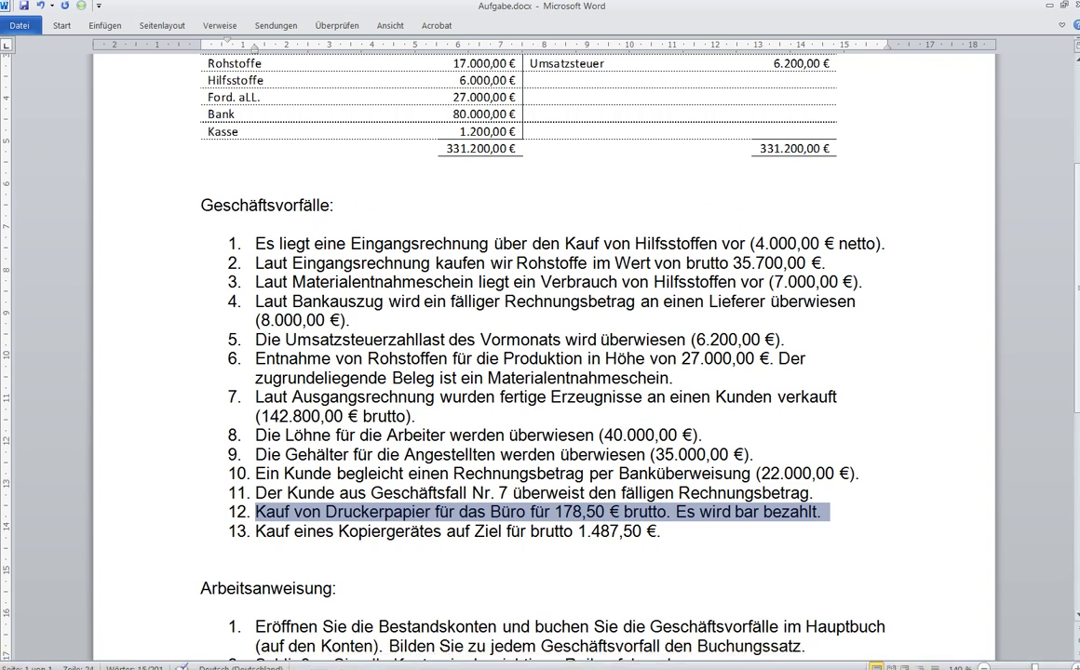
key("Right")
key("alt+Tab")
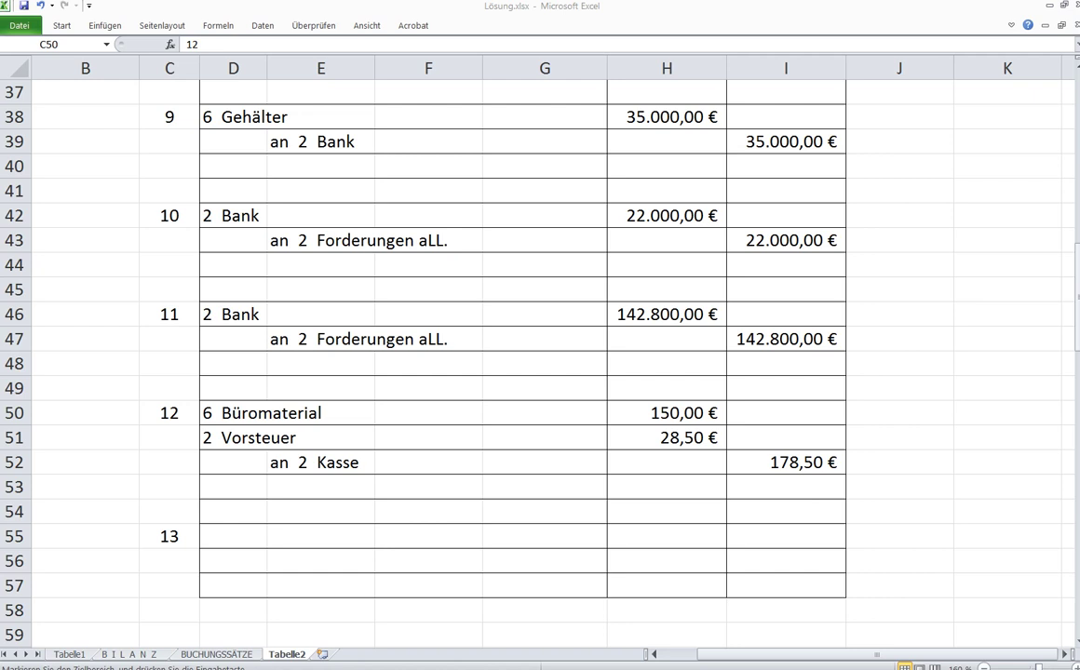
key("ctrl+Tab")
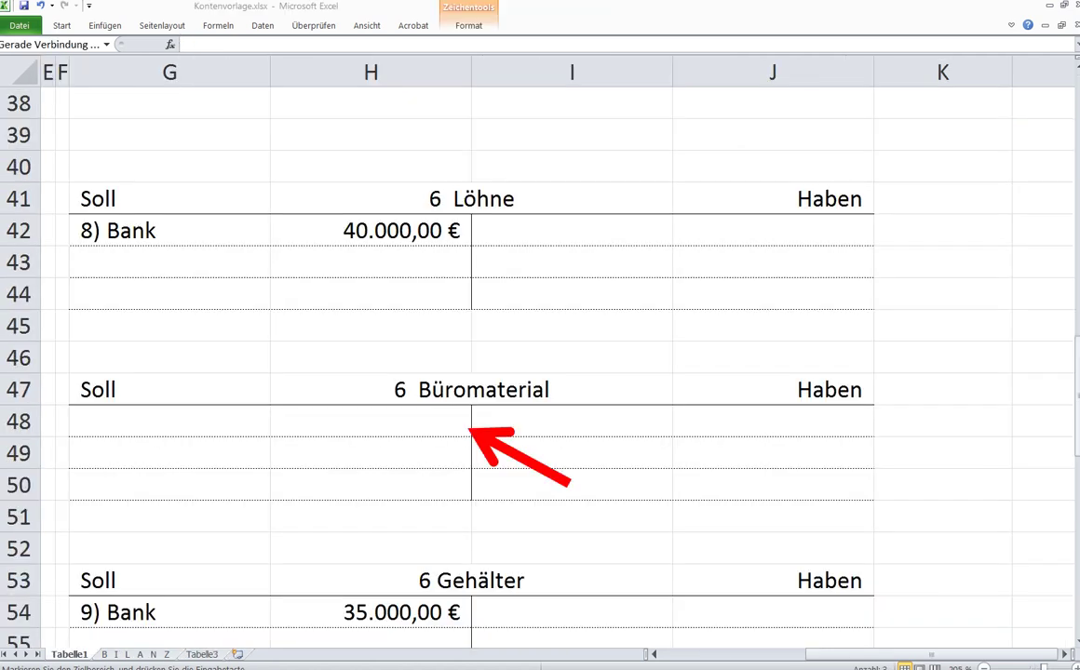
key("Return")
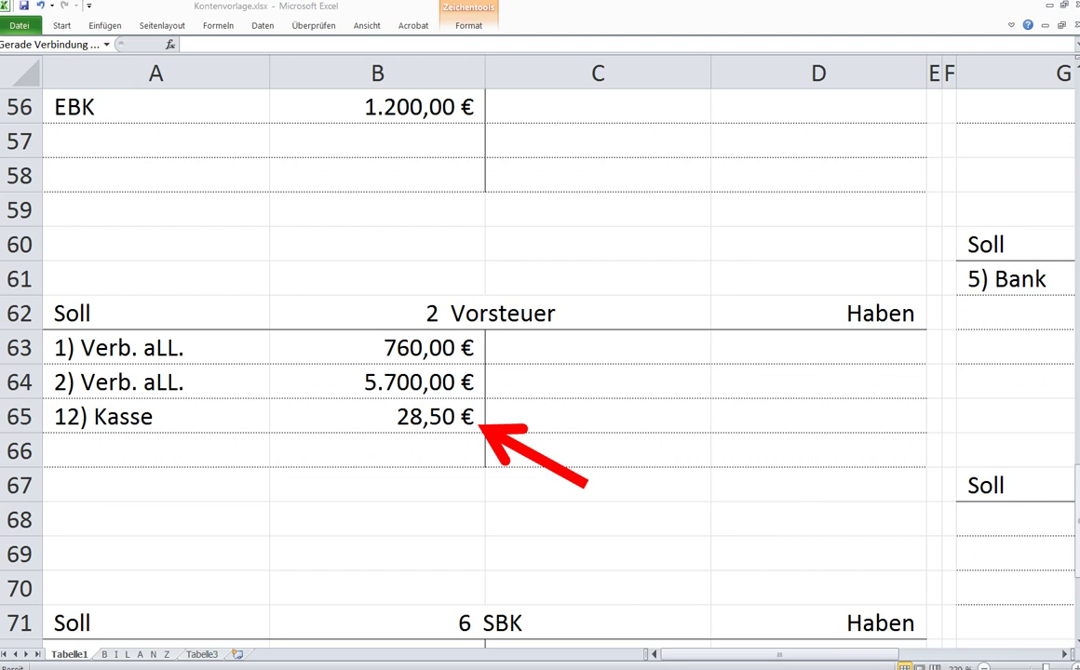
scroll(484, 354, "up", 1)
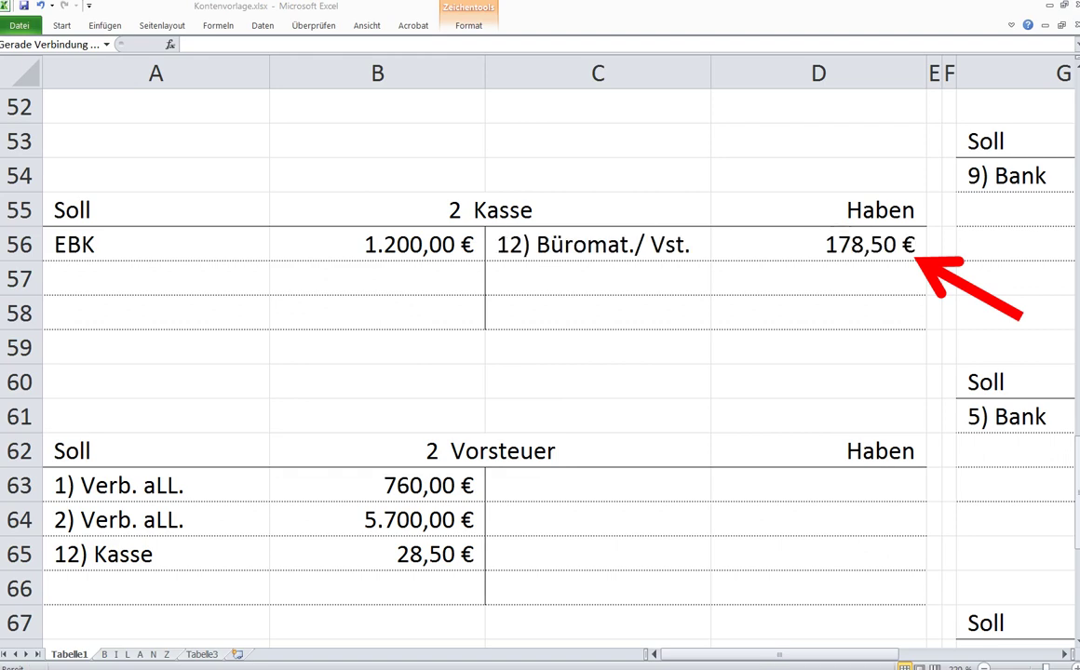
Highlight transaction 13 in Aufgabe.docx and post it in Kontenvorlage.xlsx: debit BGA 1.250,00 € and Vorsteuer 237,50 €, credit Verbindl. a.LL. 1.487,50 €.
key("alt+Tab")
left_click_drag(255, 531, 663, 530)
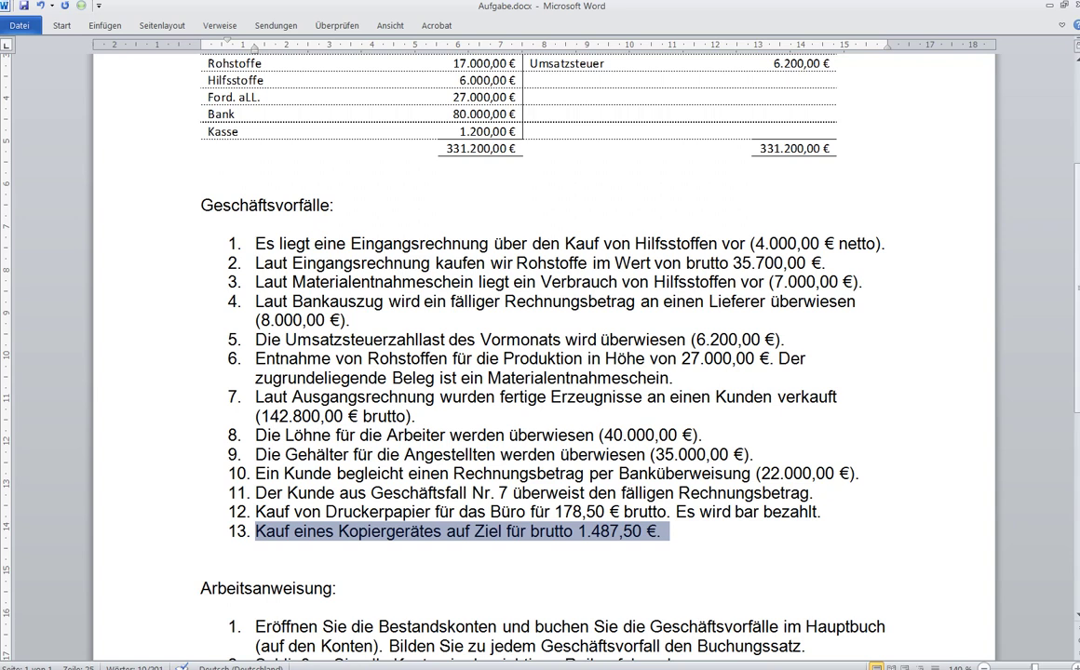
key("alt+Tab")
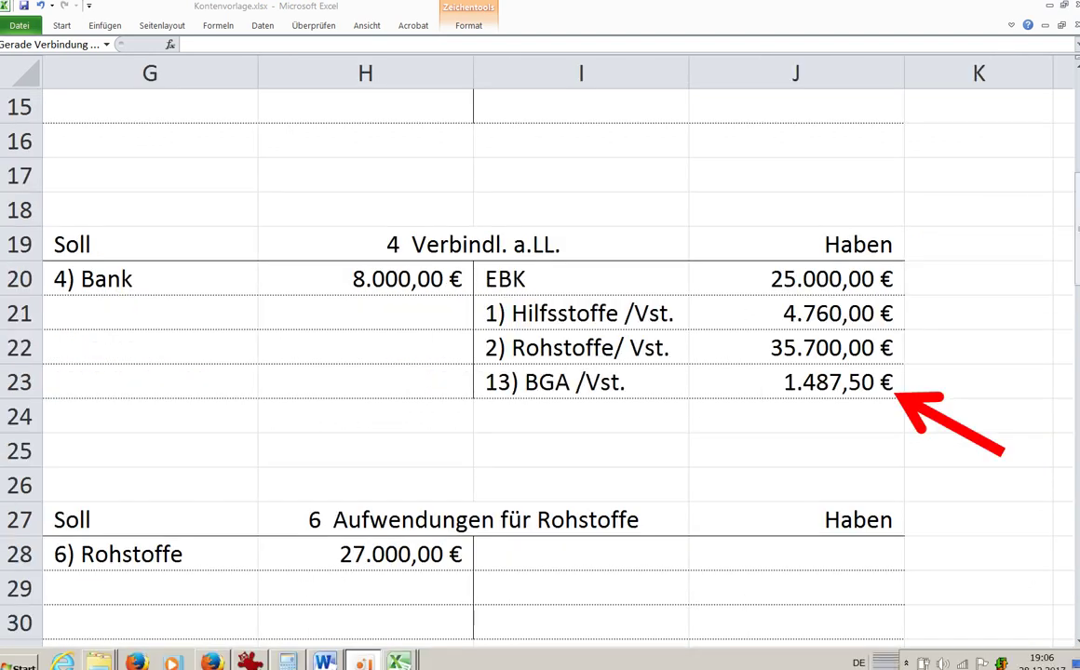
Highlight the first work instruction in Aufgabe.docx and look through all posted T-accounts in Kontenvorlage.xlsx down to the GuV-Konto.
left_click(324, 661)
scroll(429, 590, "down", 3)
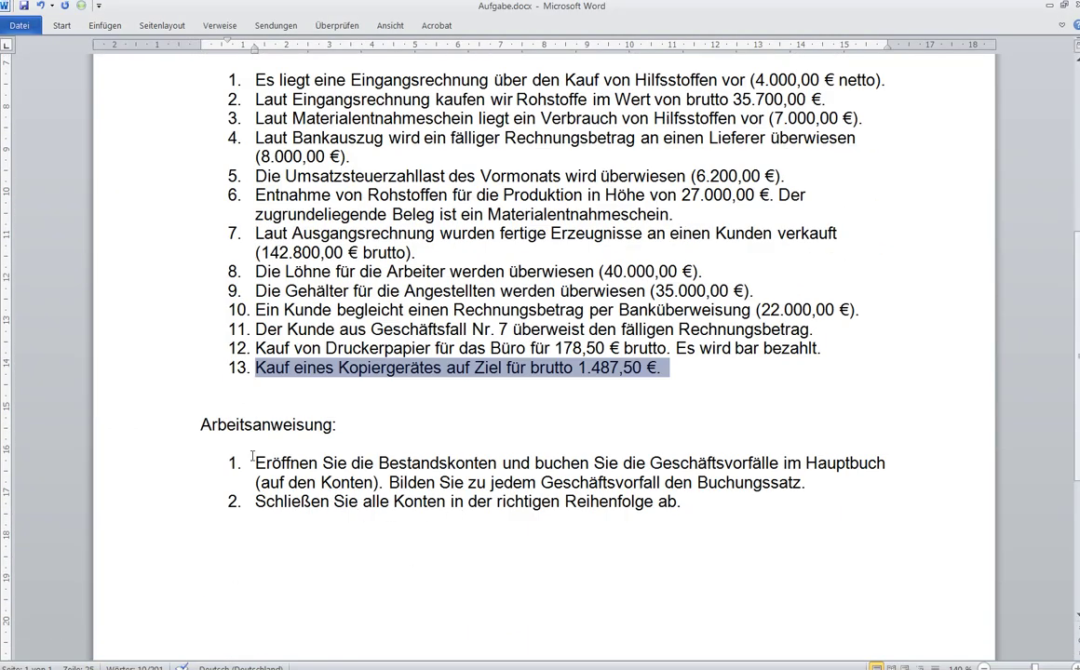
left_click_drag(254, 464, 810, 484)
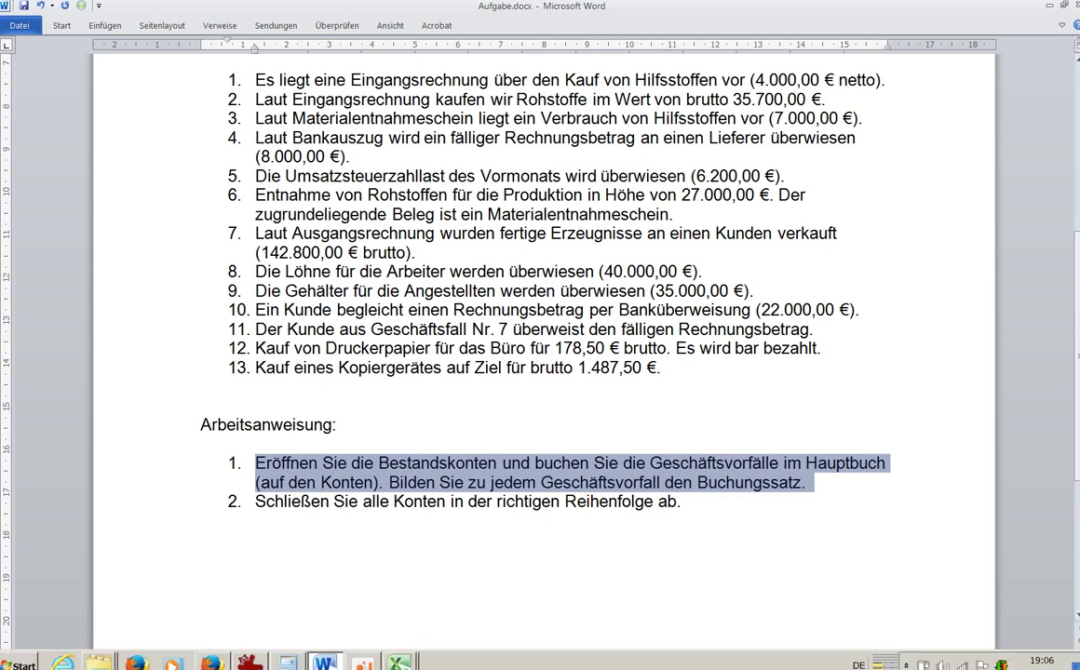
left_click(399, 661)
left_click(377, 627)
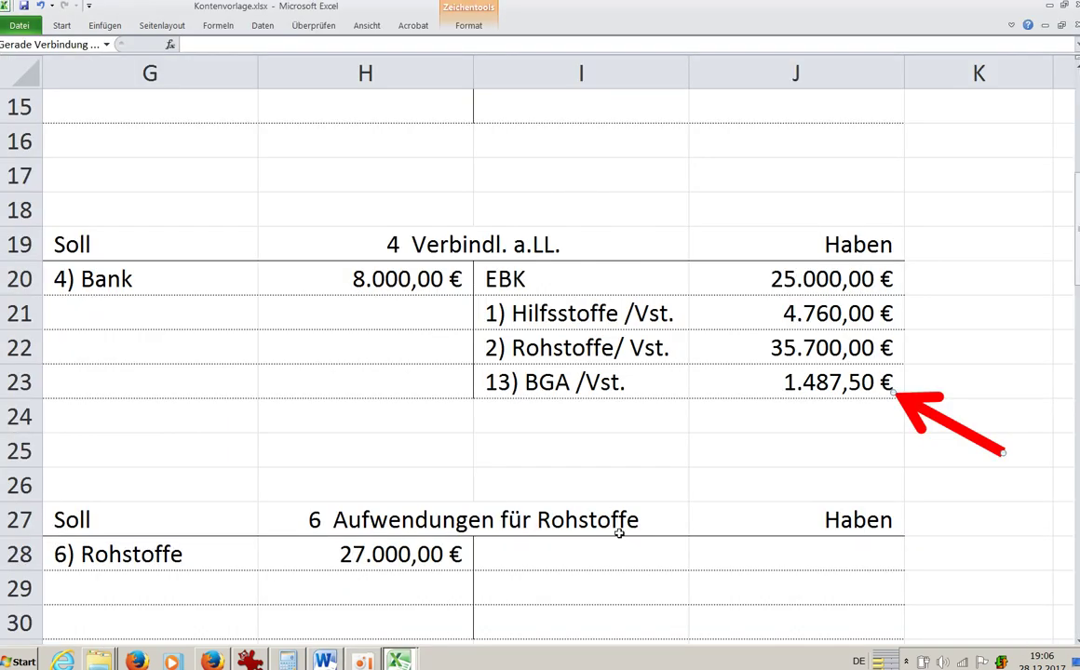
scroll(625, 495, "down", 7, "ctrl")
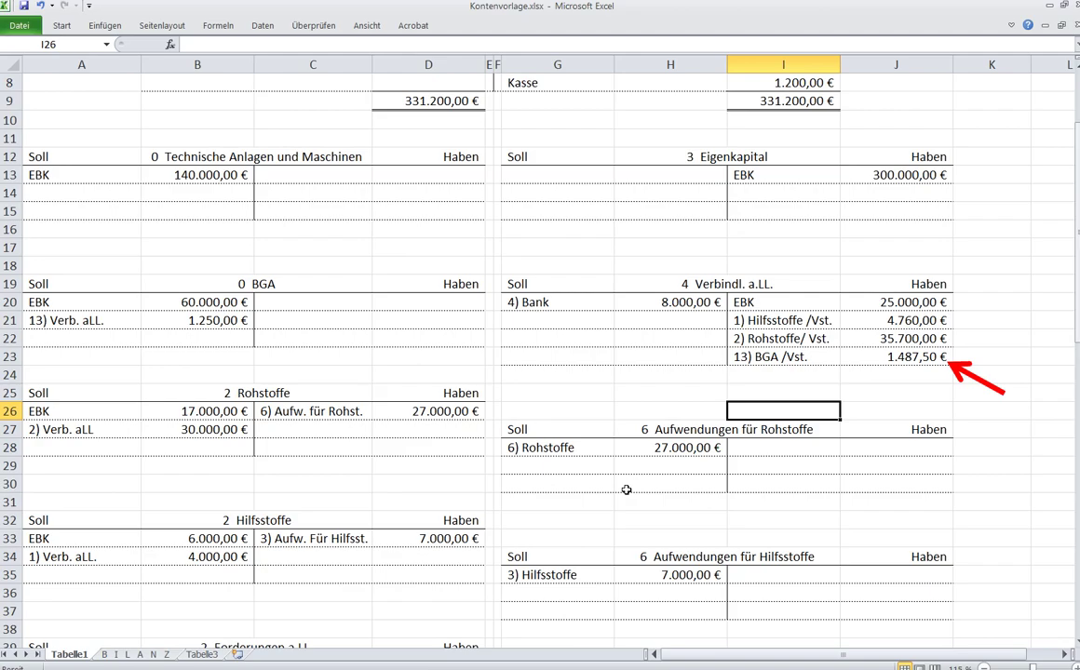
scroll(626, 490, "down", 3)
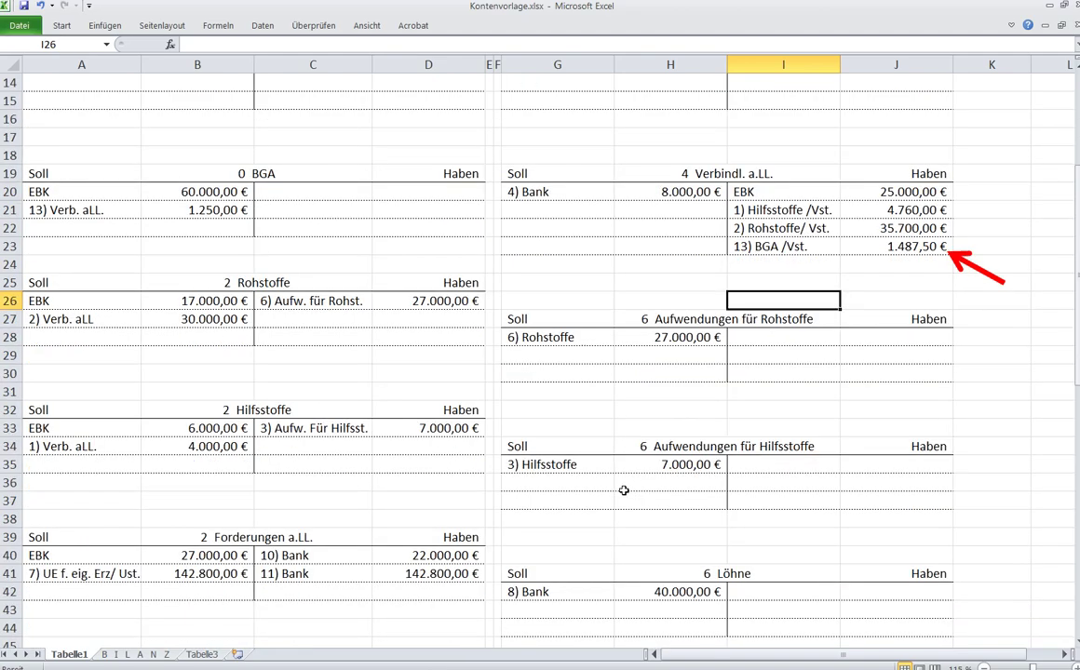
scroll(622, 493, "down", 8)
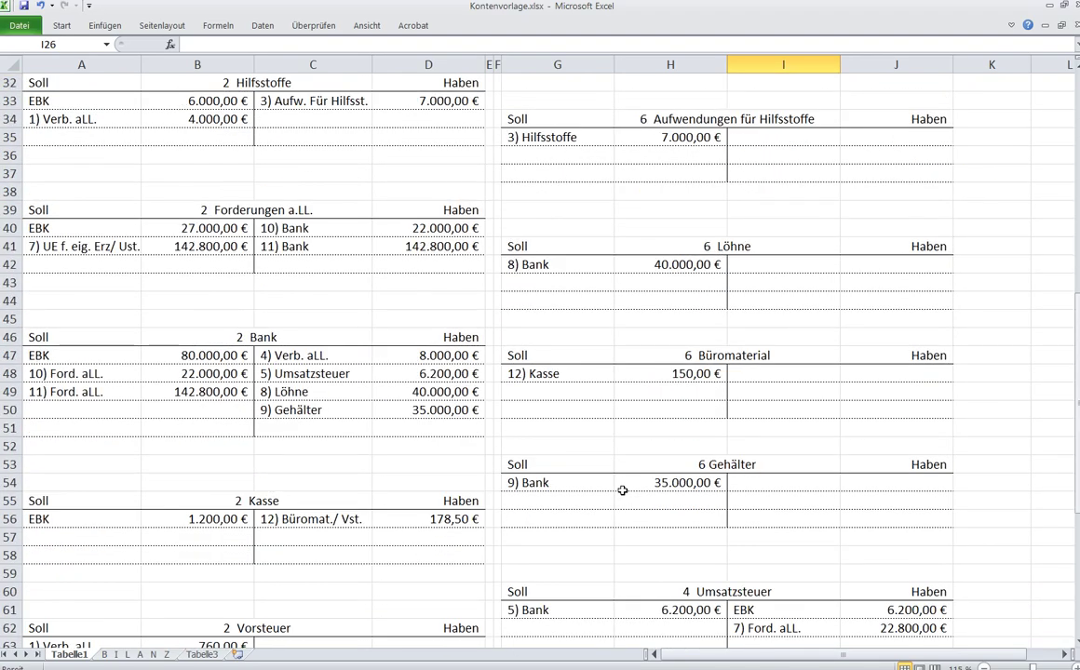
scroll(621, 496, "down", 2)
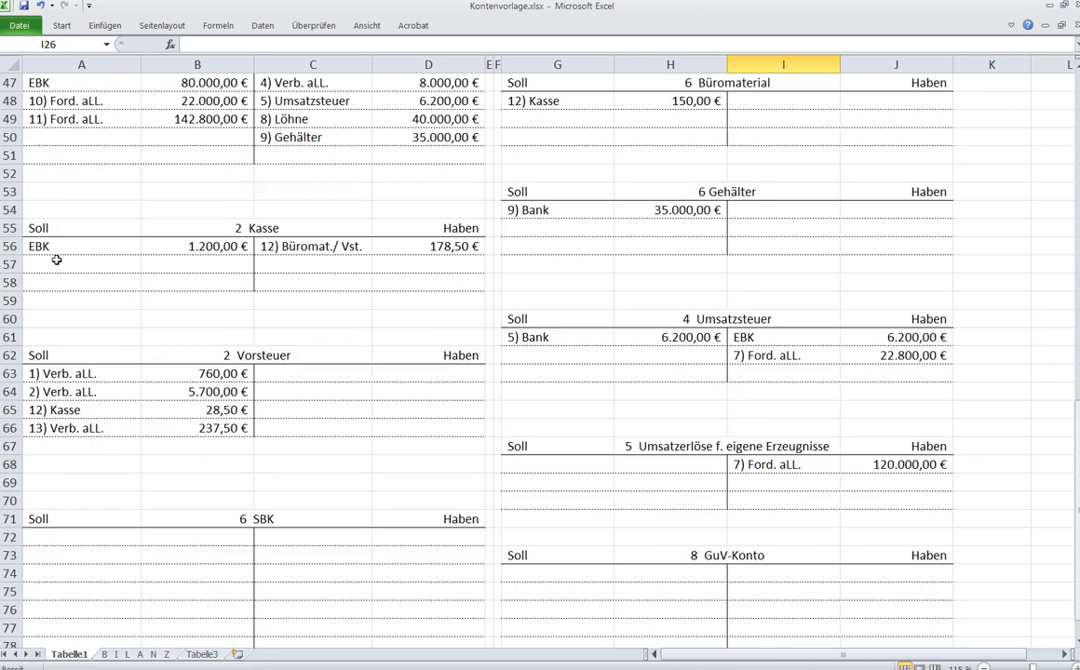
Shade the Vorsteuer and Umsatzsteuer T-accounts yellow.
left_click_drag(46, 265, 958, 508)
scroll(782, 554, "up", 1, "ctrl")
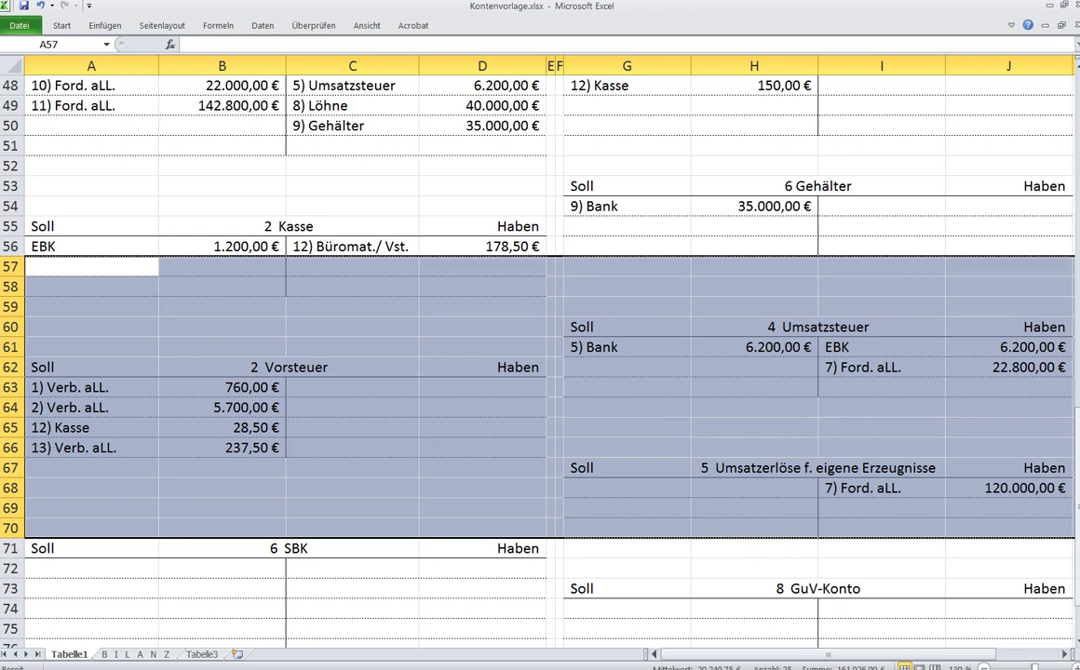
left_click(820, 327)
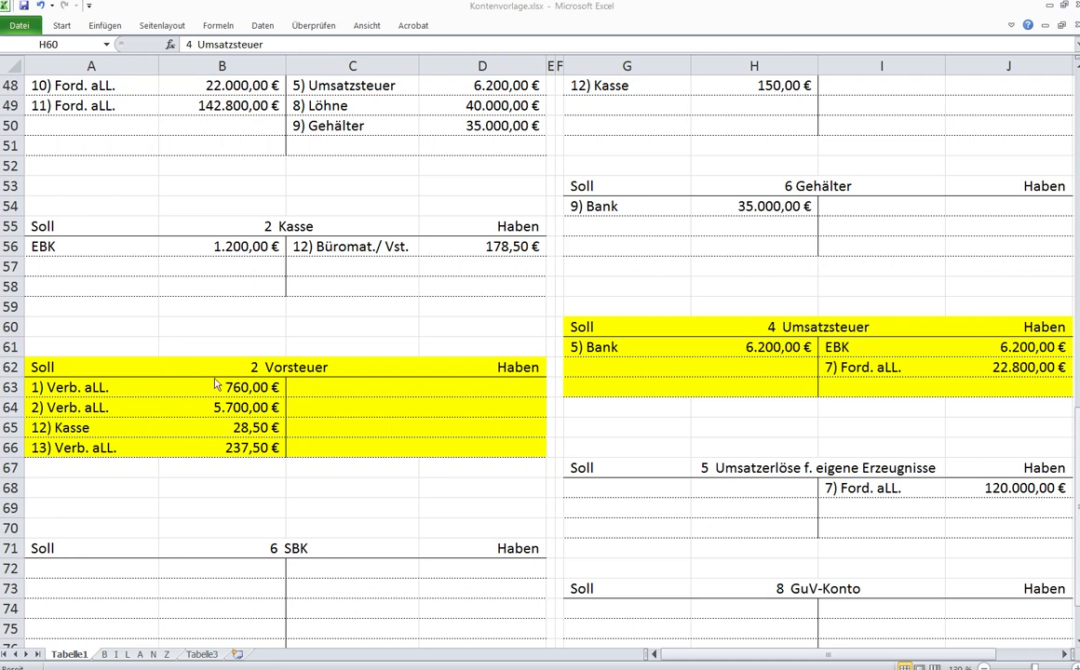
Total the Vorsteuer account's debit amounts B63:B66 in cell B67 with AutoSumme.
left_click_drag(222, 387, 221, 447)
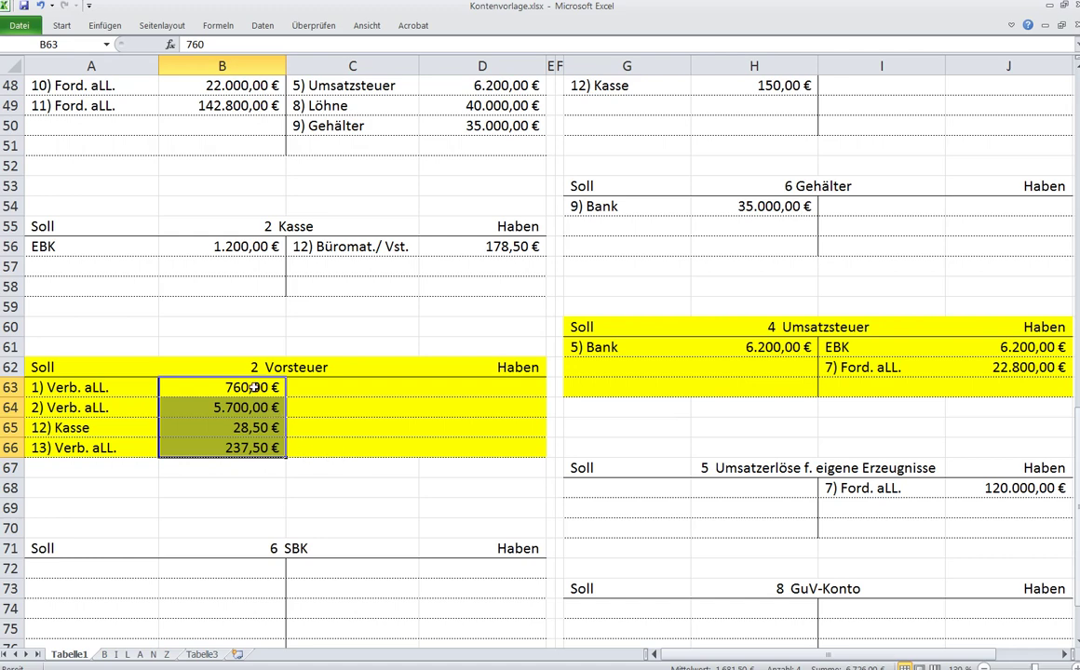
left_click_drag(248, 387, 232, 447)
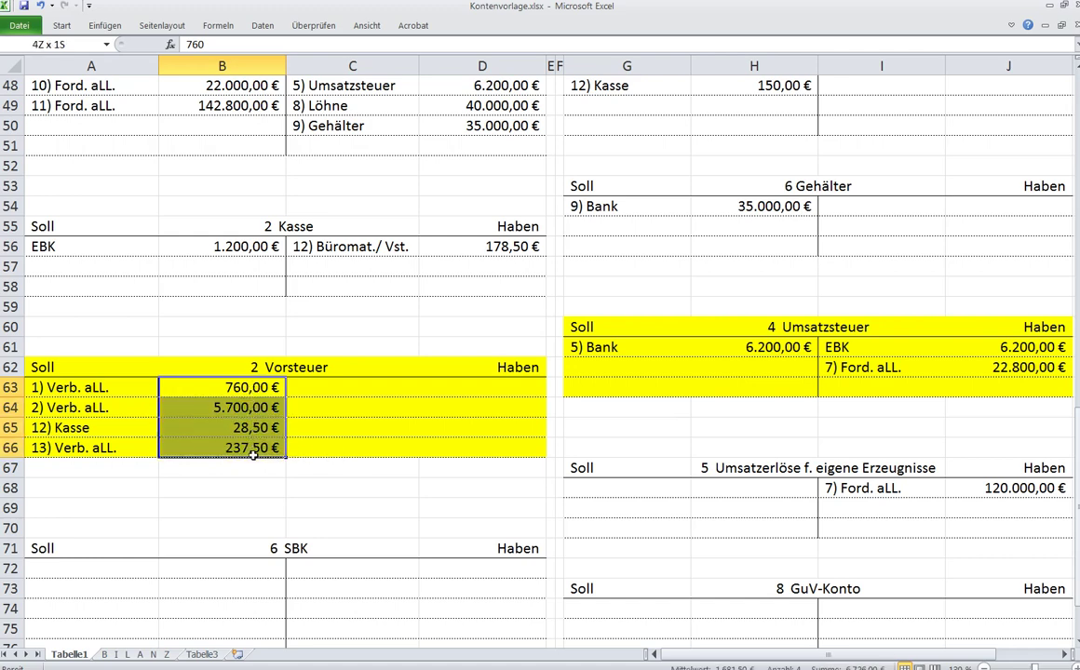
left_click(272, 386)
left_click_drag(272, 385, 258, 462)
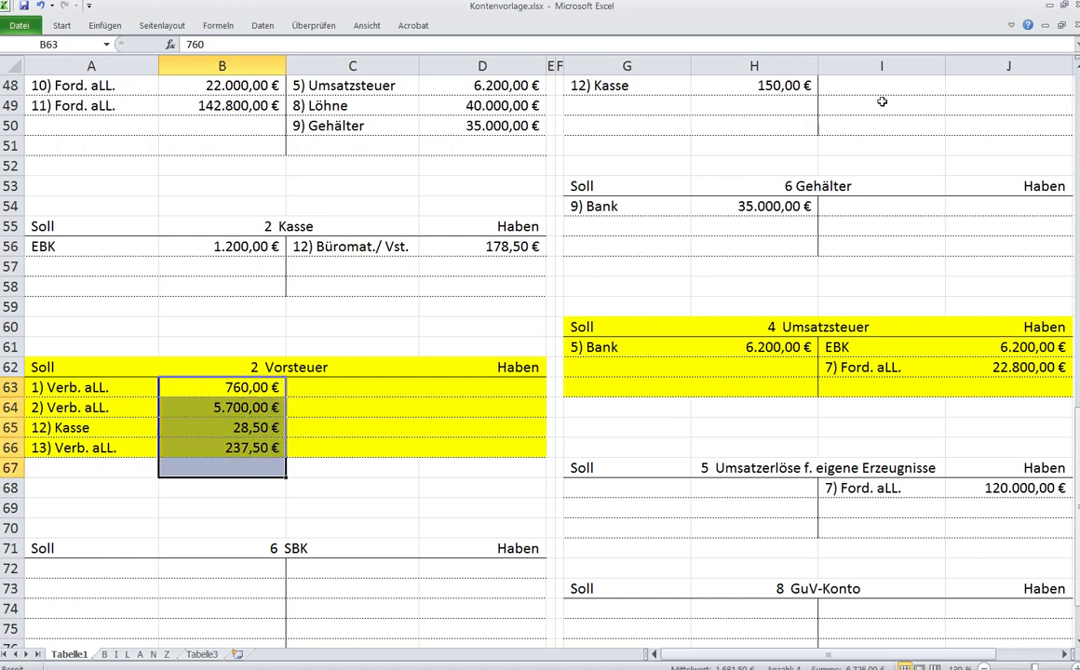
left_click(1011, 25)
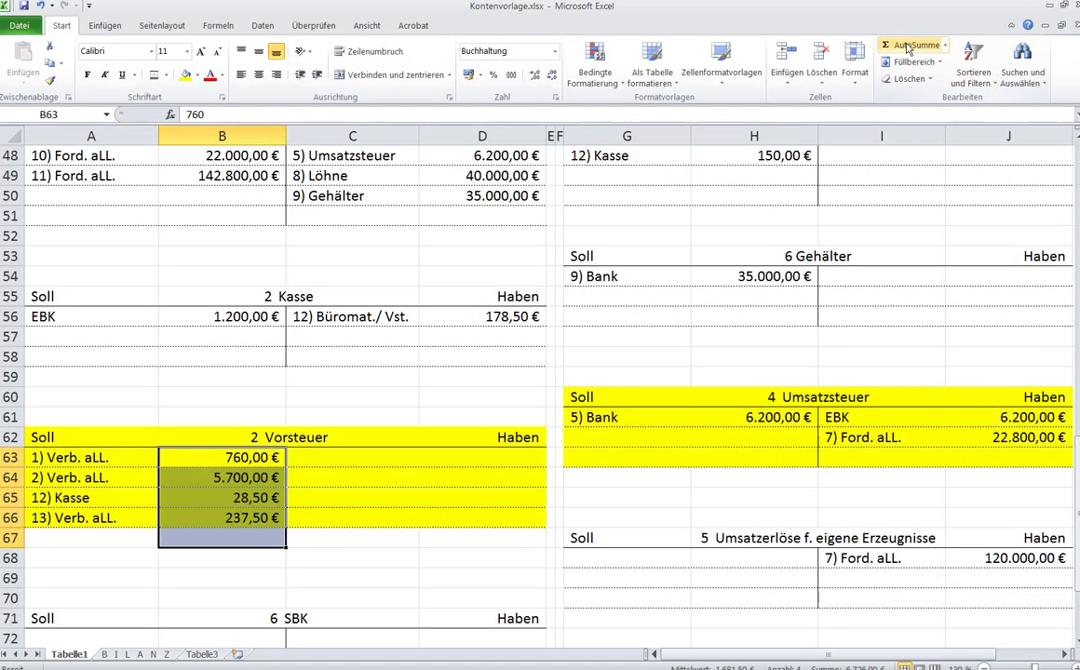
left_click(913, 45)
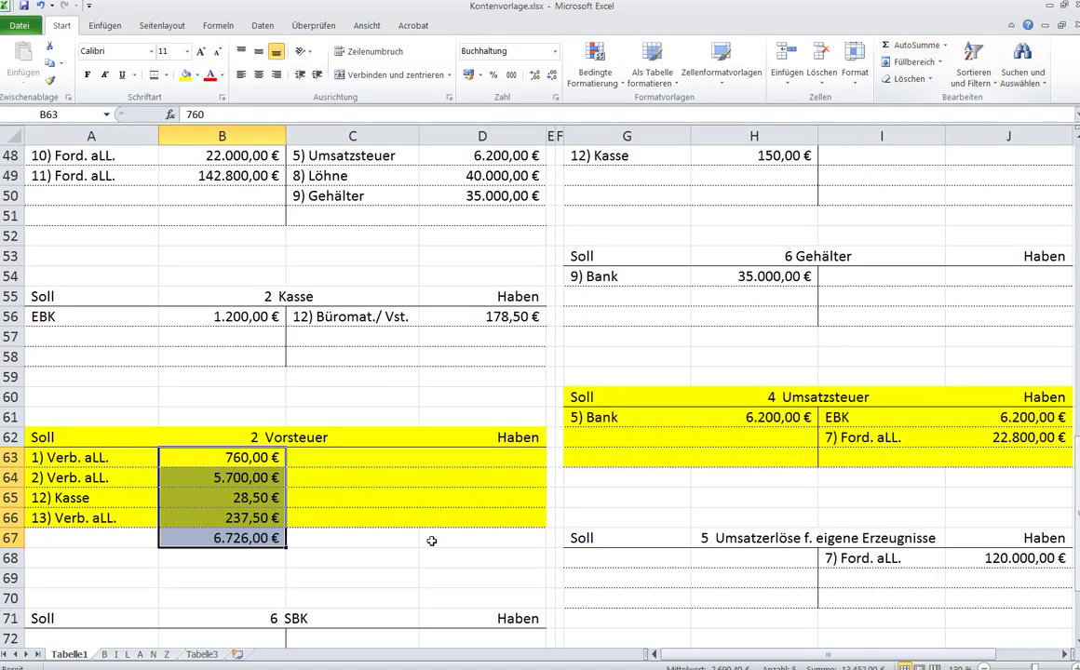
left_click(240, 544)
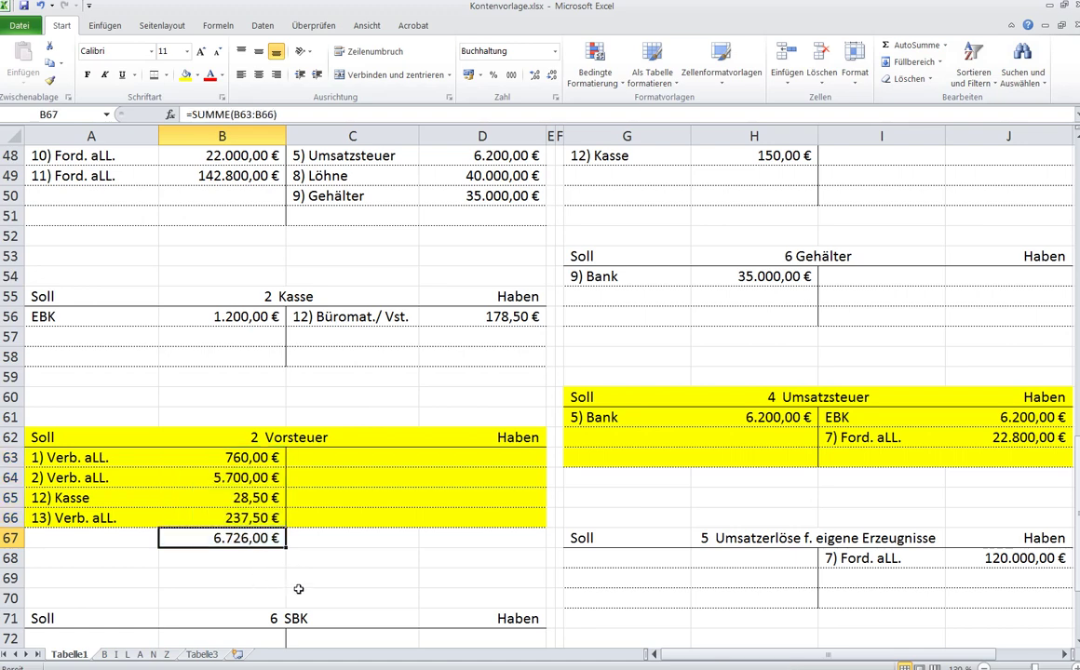
Examine the Umsatzsteuer account's debit and credit entries and compare them with the Vorsteuer account's debit amounts and total.
left_click_drag(577, 398, 981, 452)
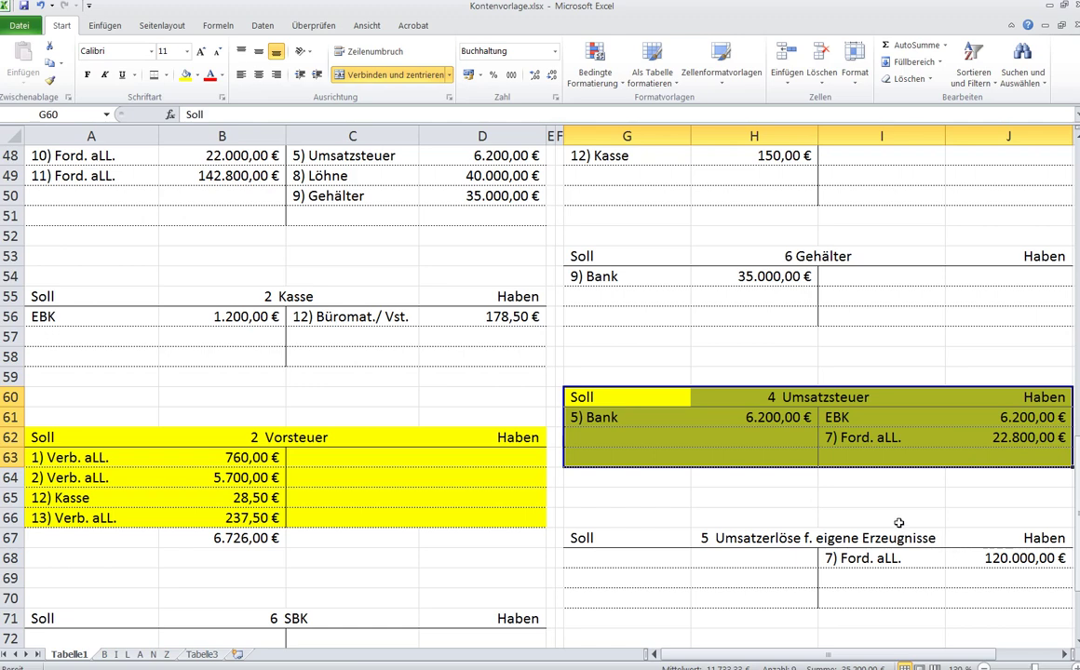
left_click(1026, 416)
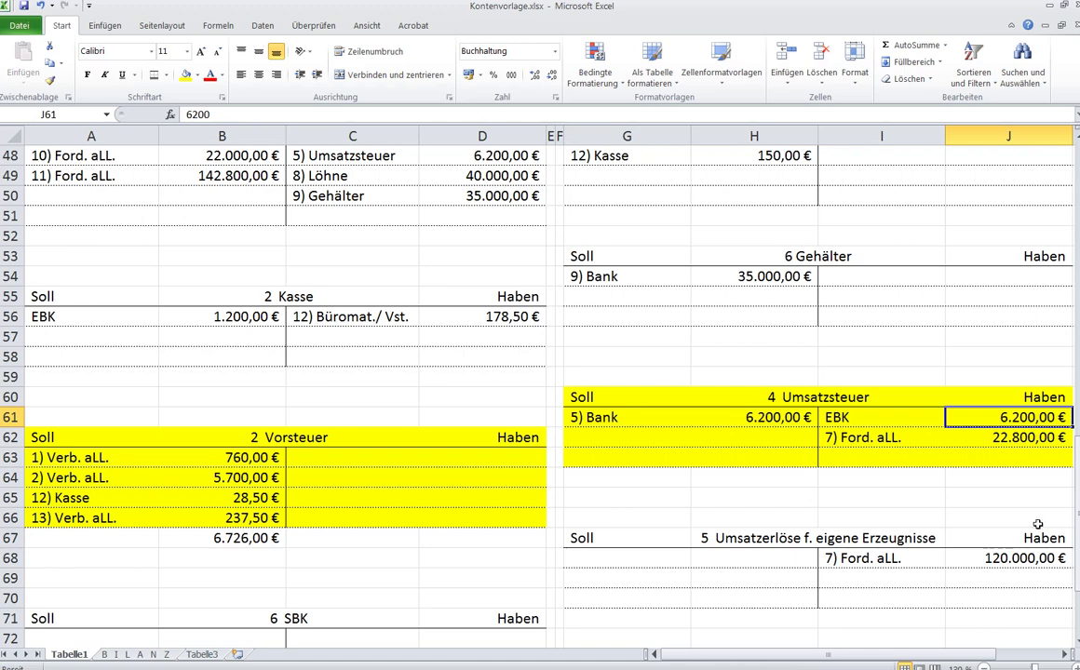
left_click(1025, 442)
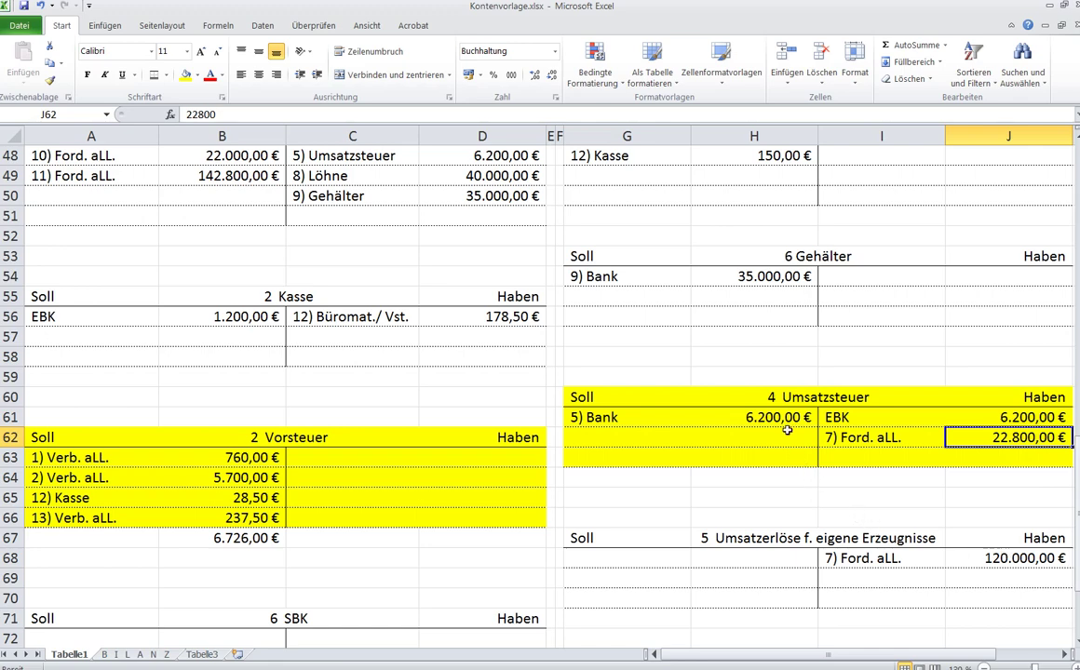
left_click(719, 414)
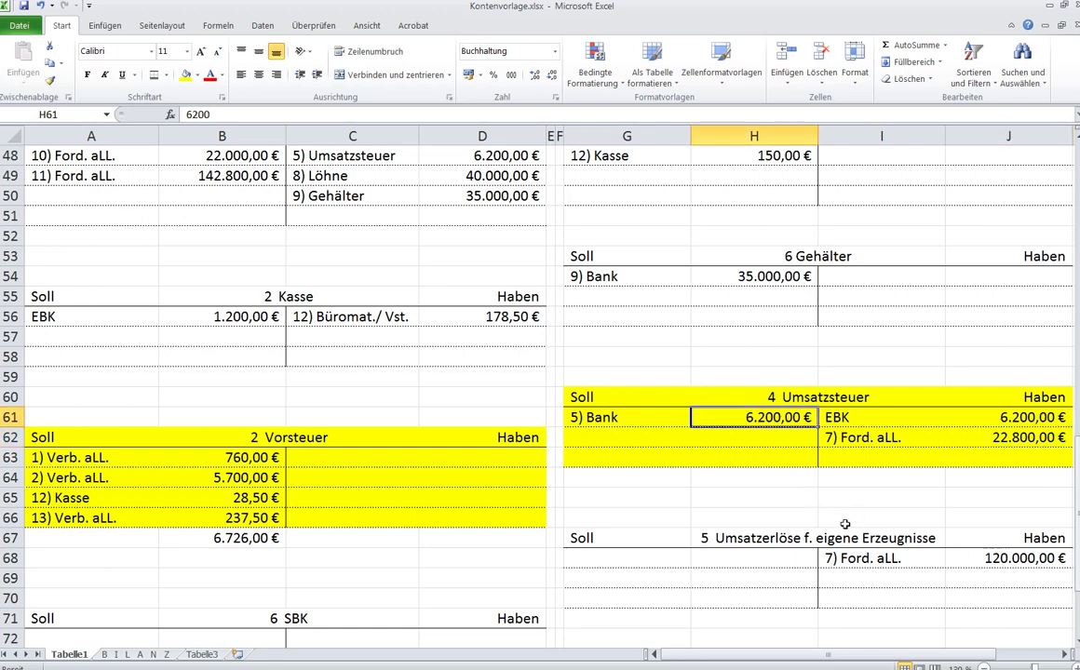
left_click(977, 439)
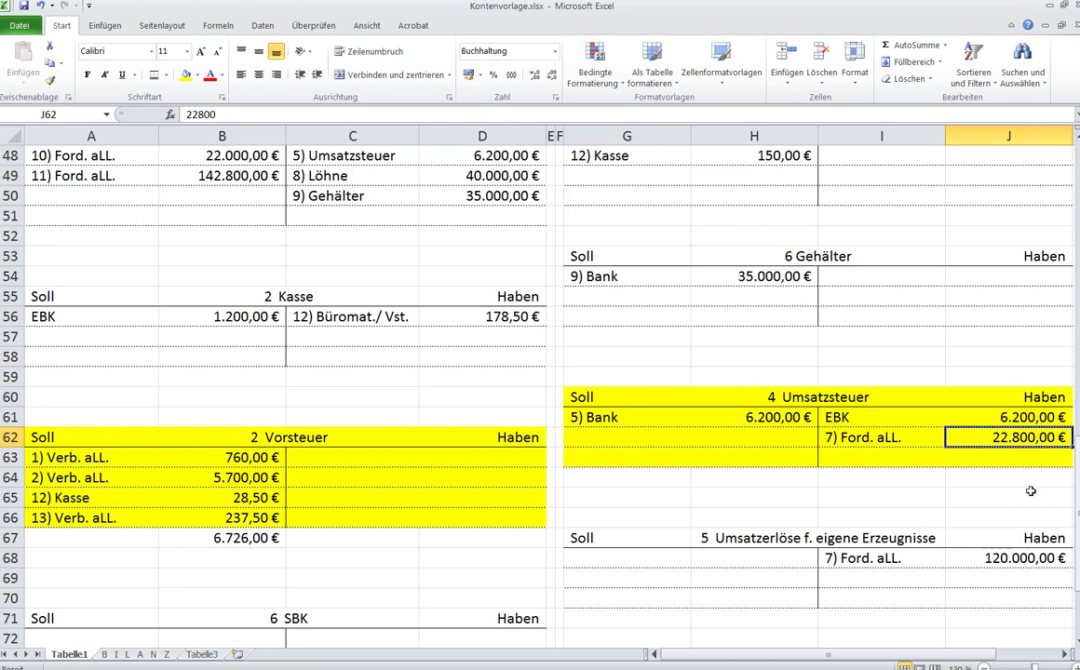
left_click(259, 538)
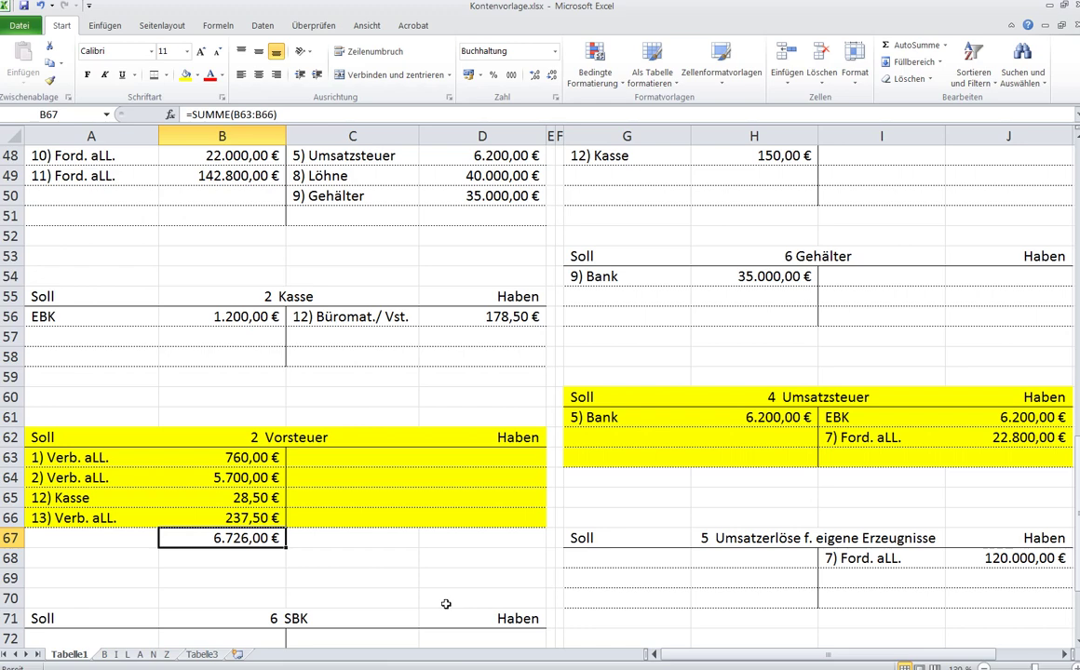
left_click(260, 451)
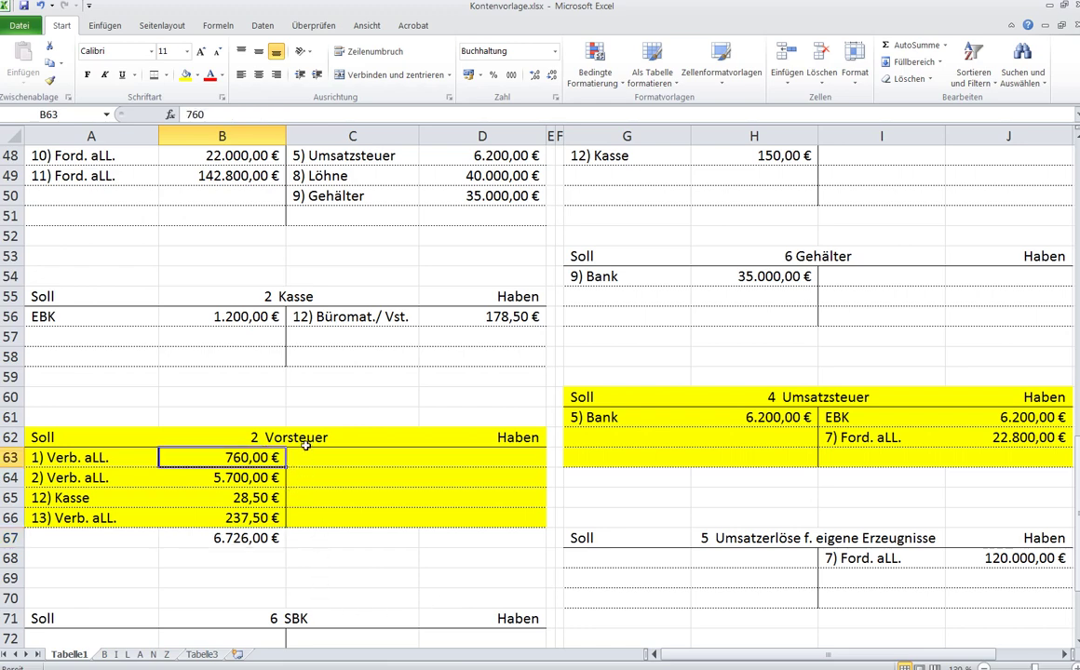
left_click(306, 443)
left_click(795, 395)
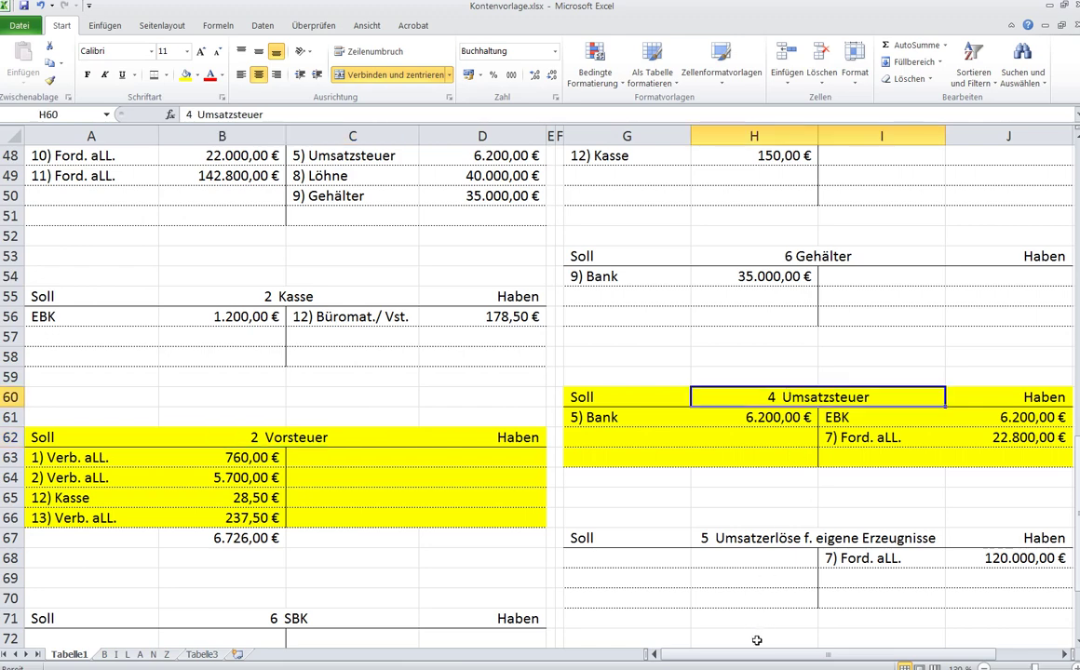
left_click(249, 458)
left_click_drag(250, 458, 258, 518)
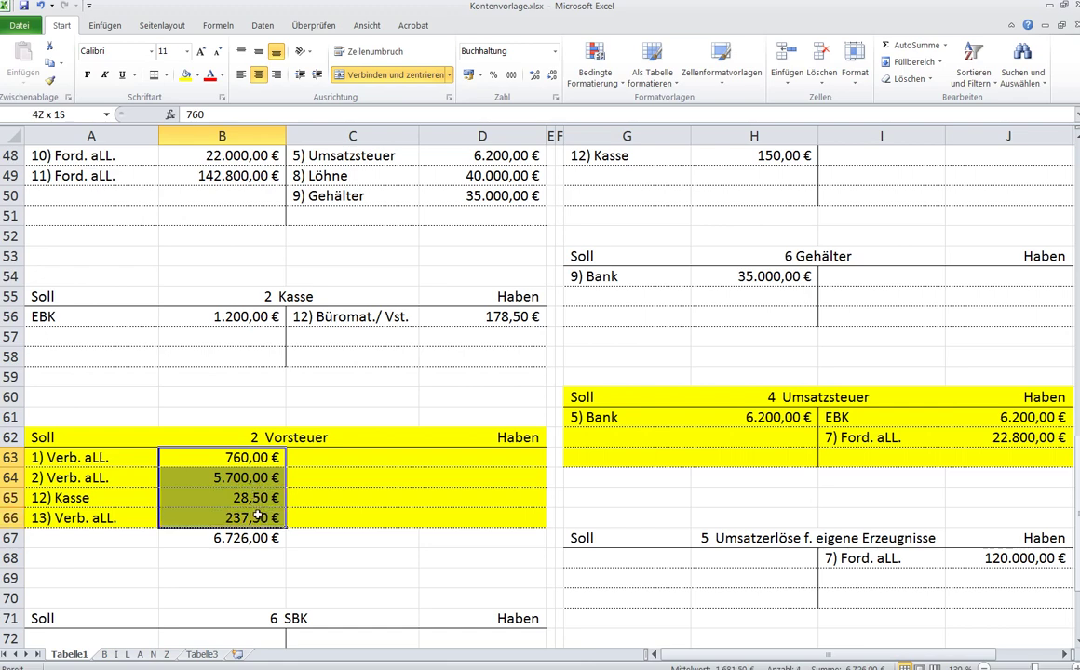
left_click(254, 540)
Enter the closing balance of 6.726,00 € in the first row on the Vorsteuer account's credit side.
left_click(478, 450)
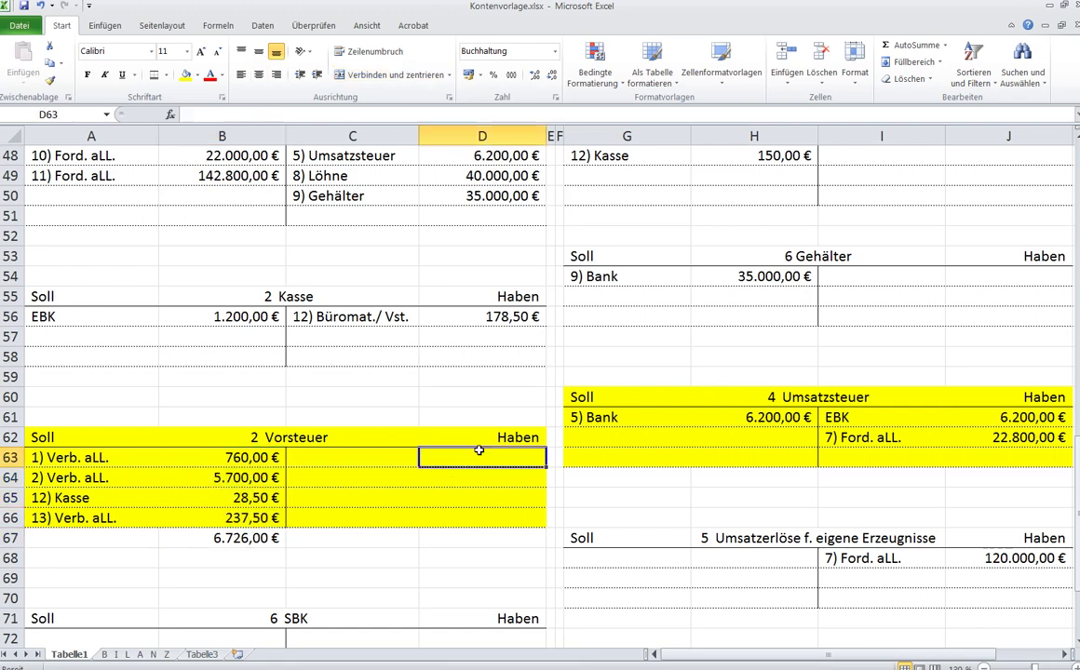
type("672")
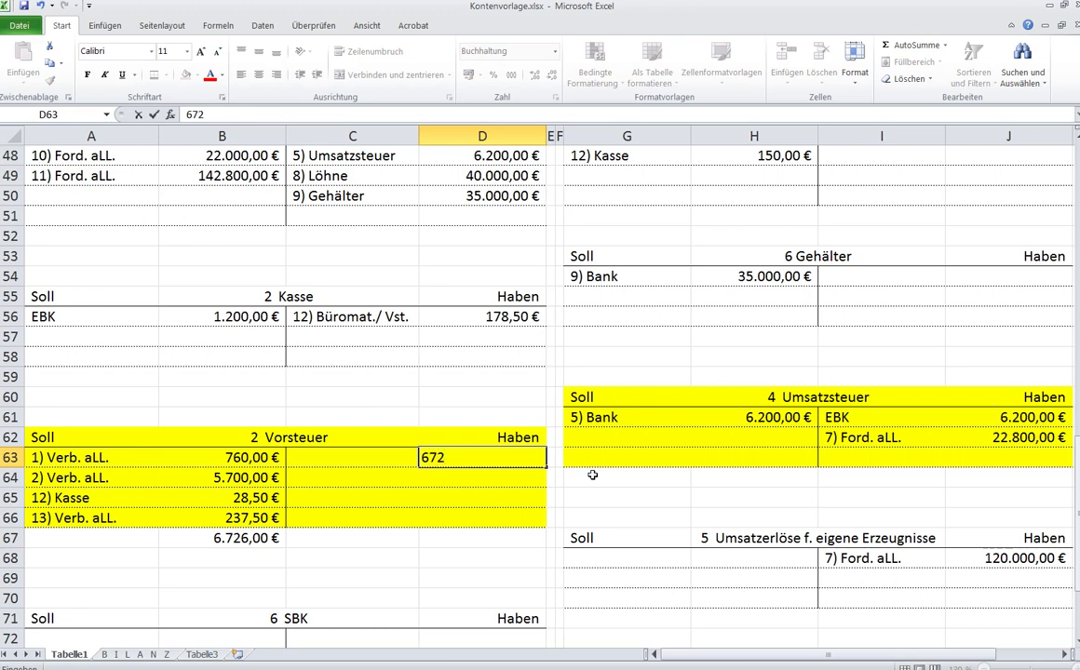
type("6")
left_click(388, 456)
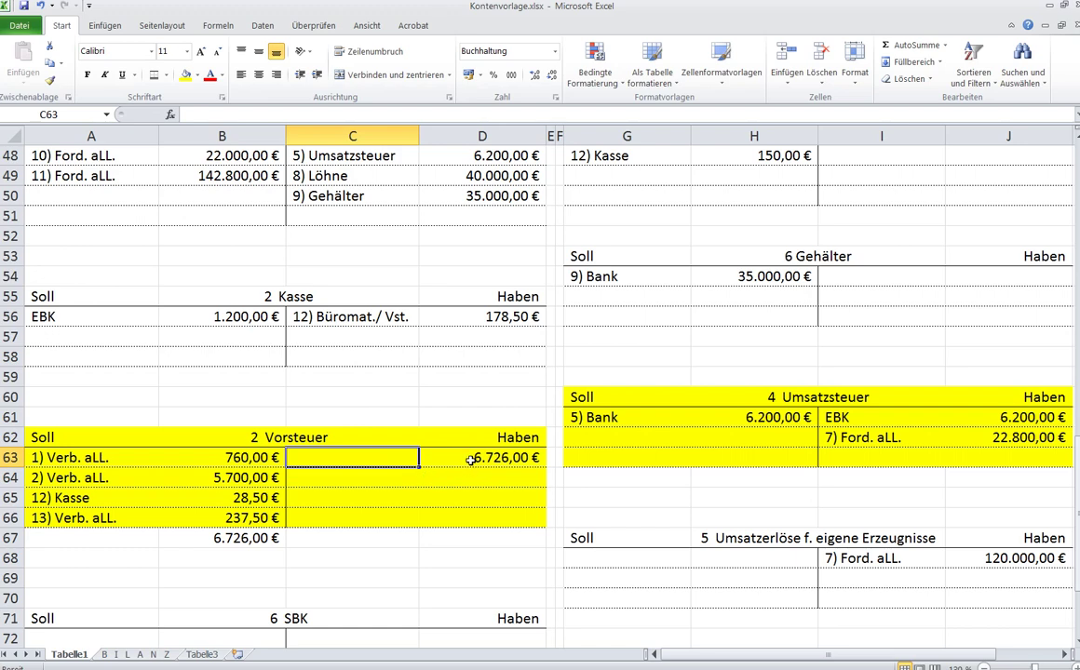
left_click(430, 457)
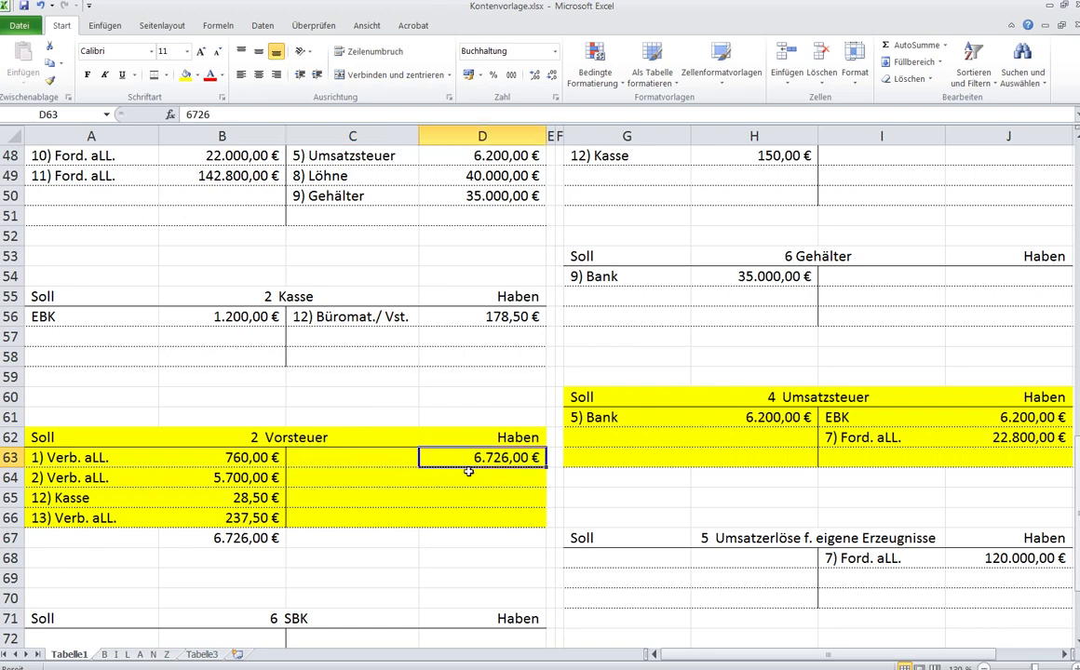
Transfer the Vorsteuer balance of 6.726,00 € to the Umsatzsteuer account's debit side, below the 5) Bank entry.
left_click(727, 434)
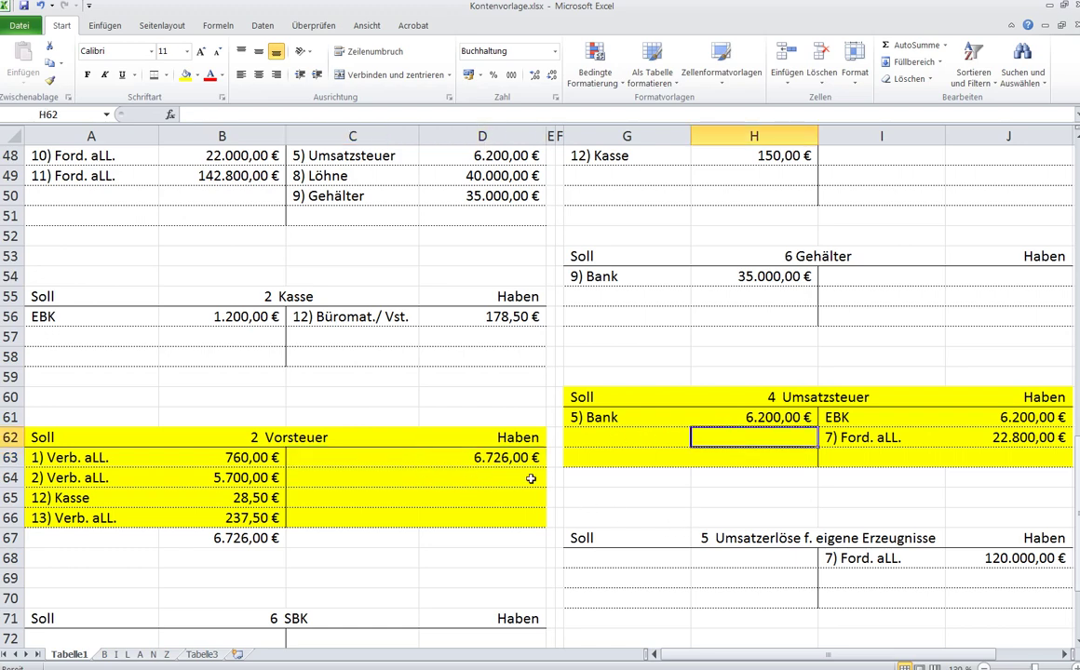
left_click(488, 460)
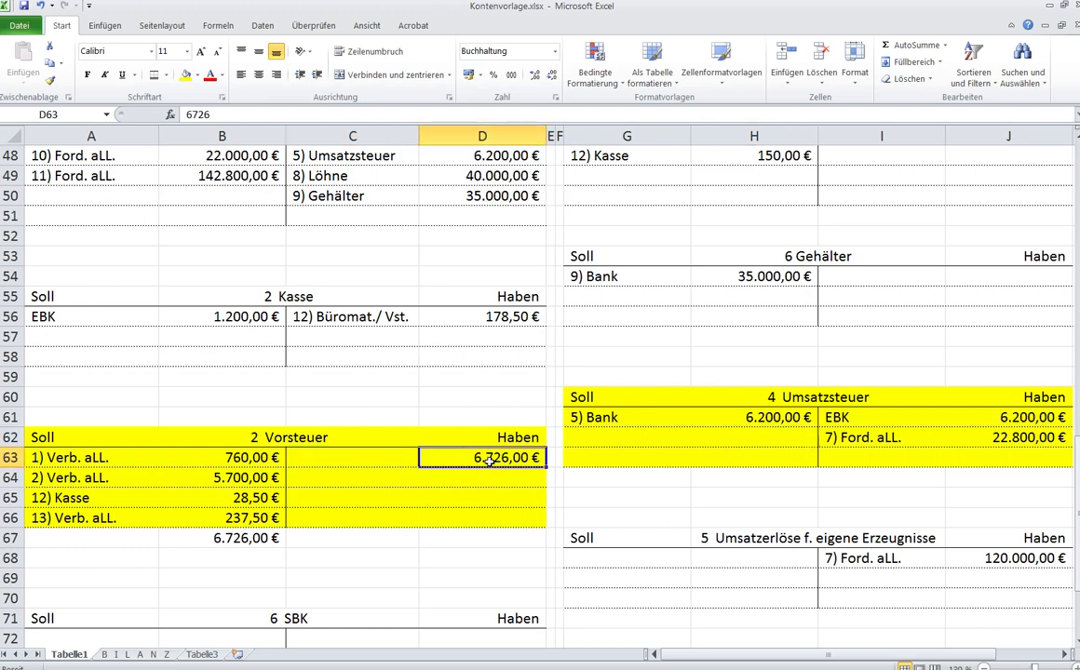
left_click(778, 439)
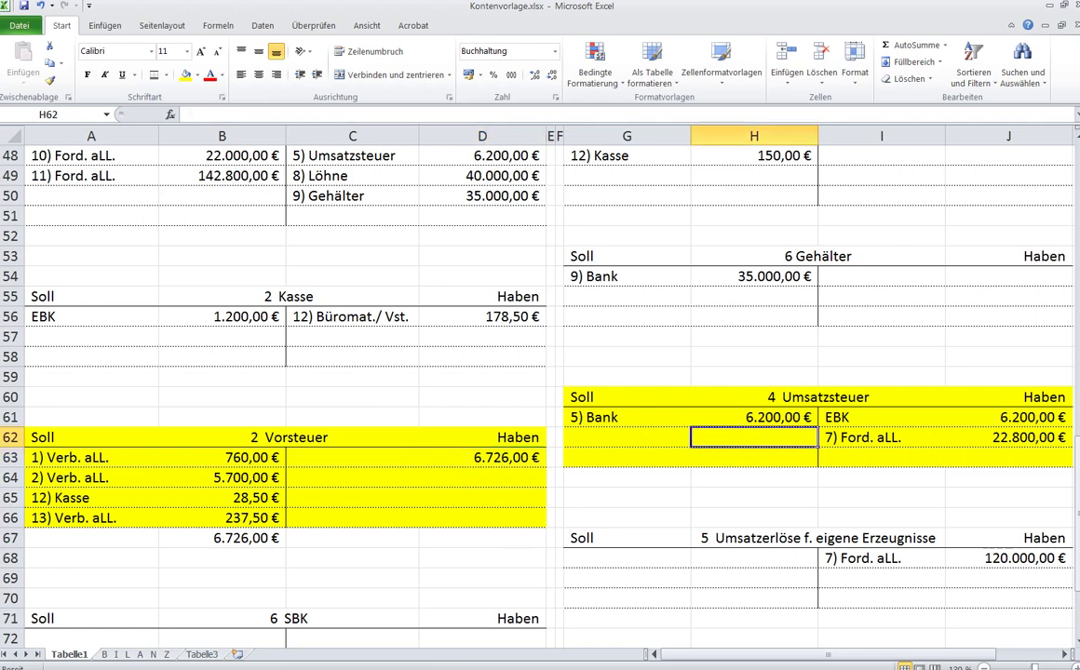
type("6.726,00 €")
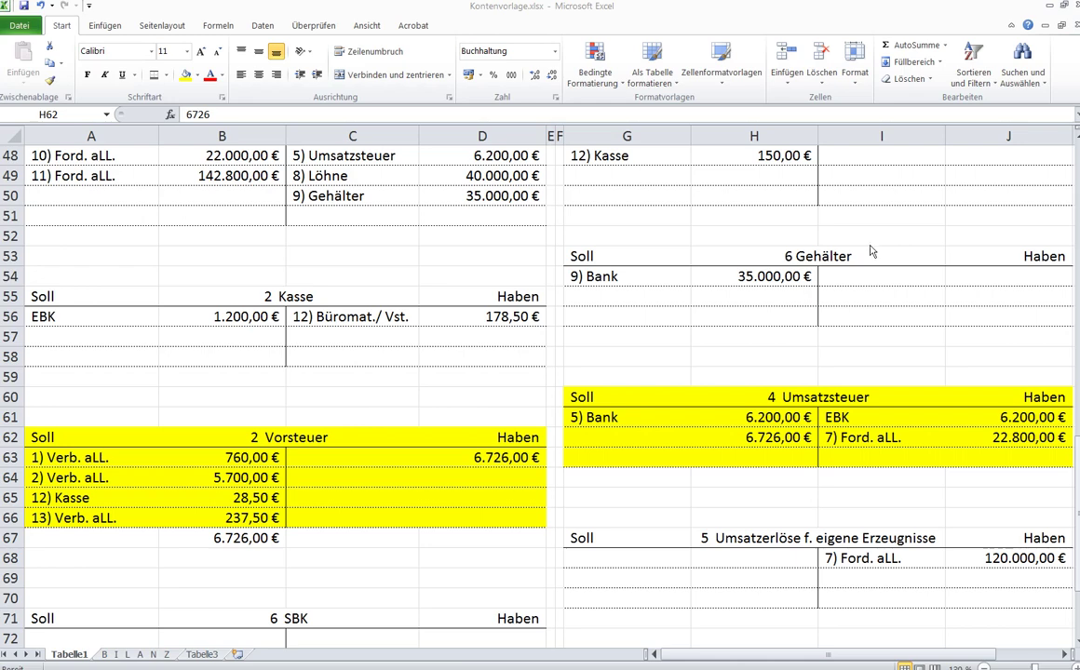
Label the credit entry in the Vorsteuer account "Umsatzsteuer" and its counter-entry in the Umsatzsteuer account "Vorsteuer".
left_click(312, 456)
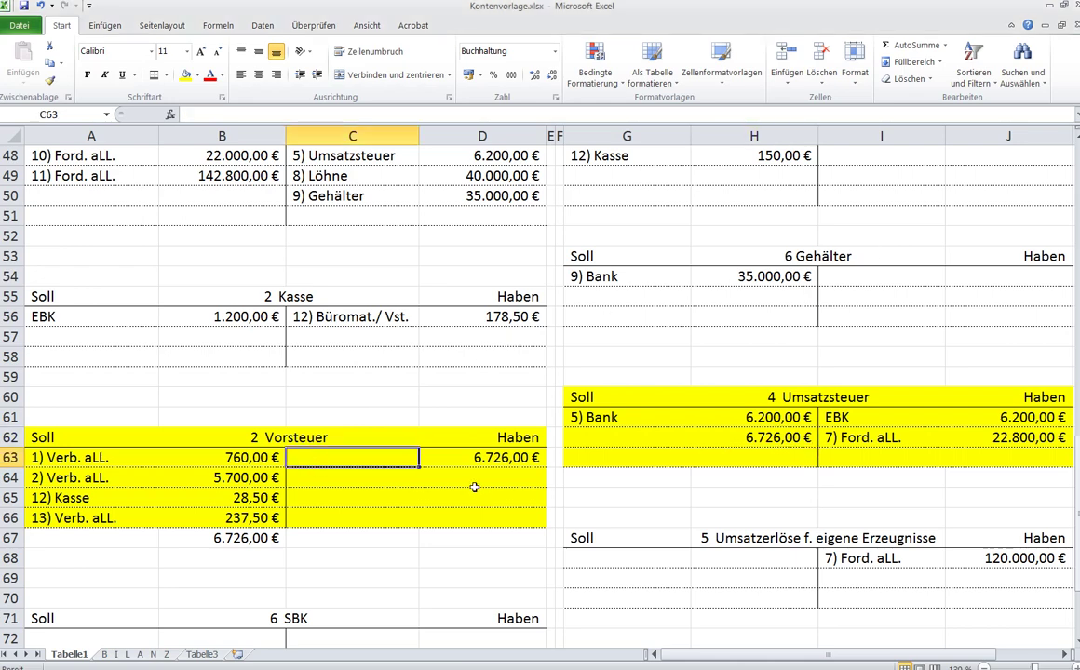
type("Umsat")
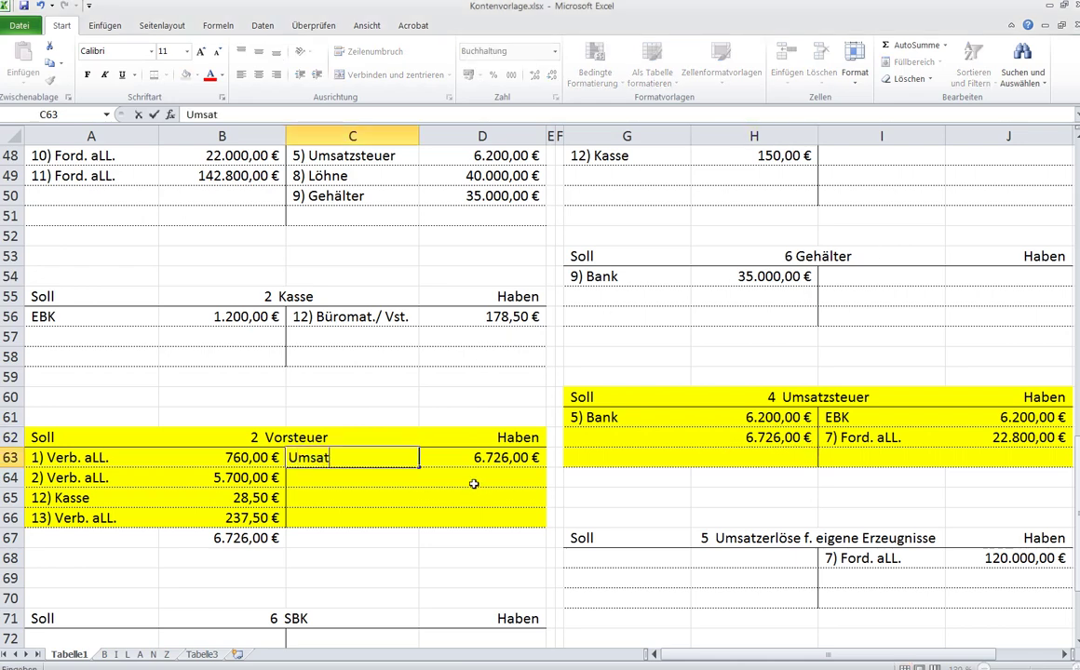
type("zsteuer")
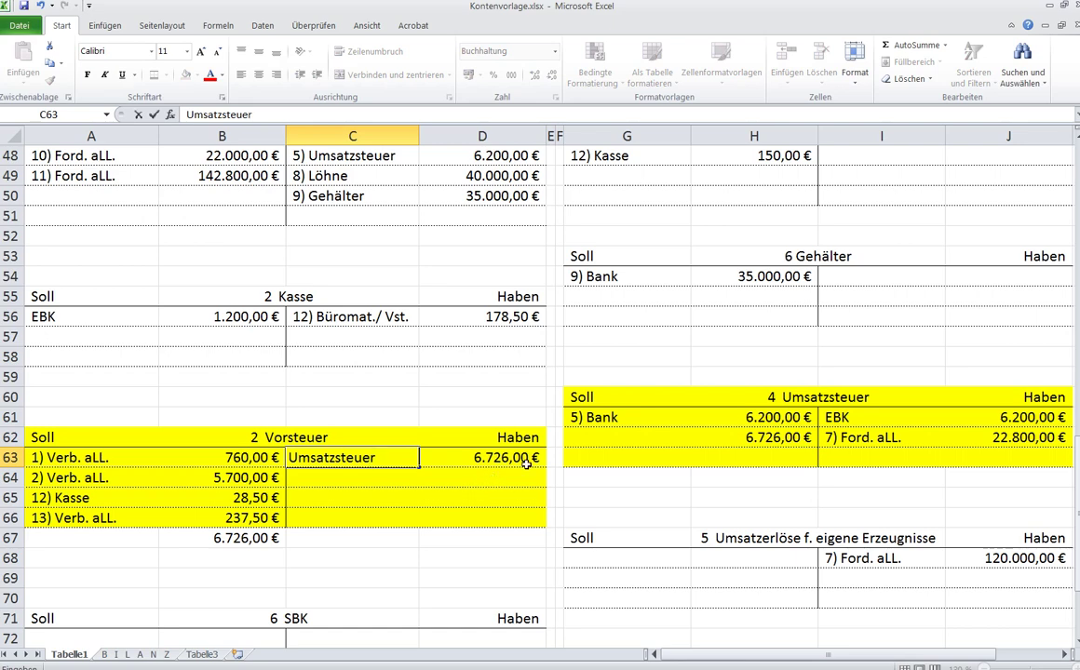
left_click(660, 439)
type("Vorsteu")
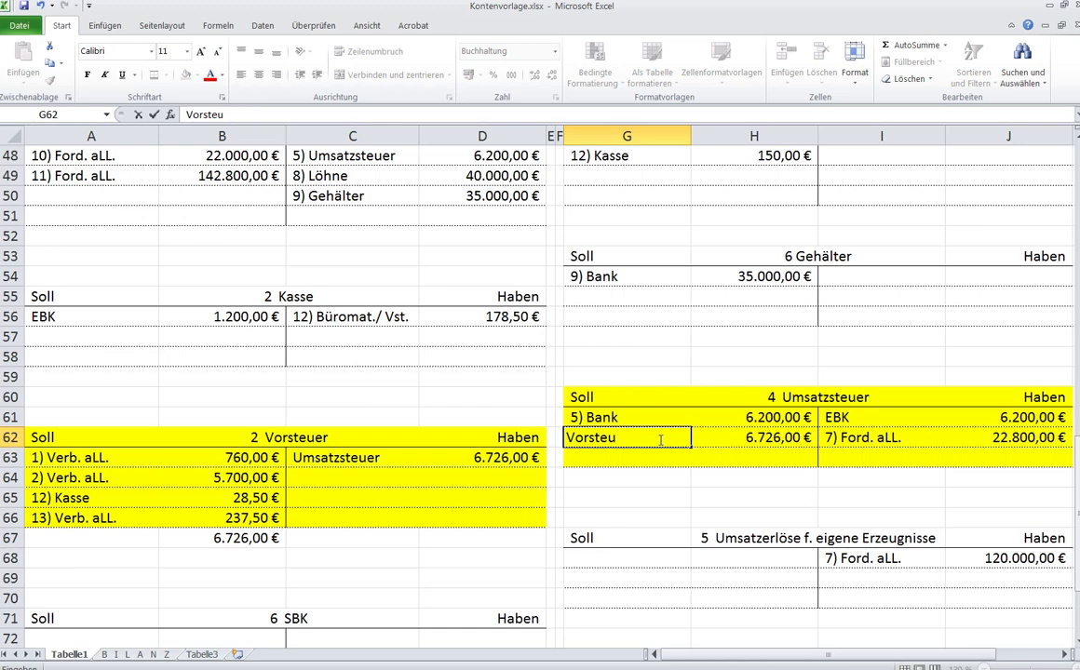
type("r")
key("BackSpace")
type("er")
Check the paired transfer entries in the Vorsteuer and Umsatzsteuer accounts and remove the yellow shading from both accounts.
left_click(361, 458)
left_click_drag(361, 458, 489, 458)
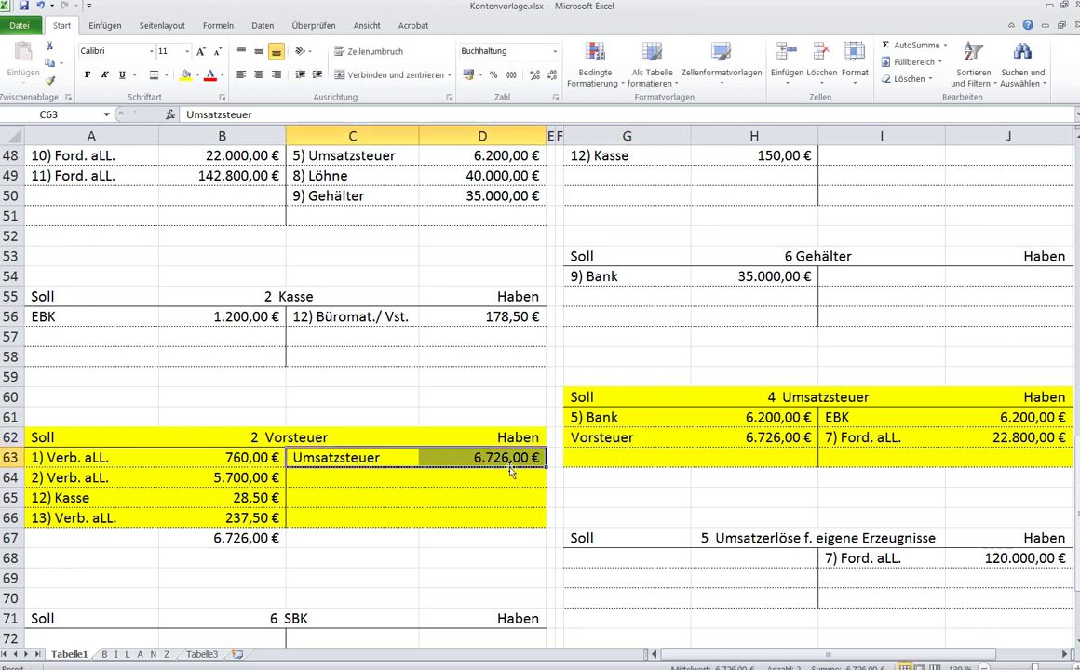
left_click_drag(605, 438, 701, 439)
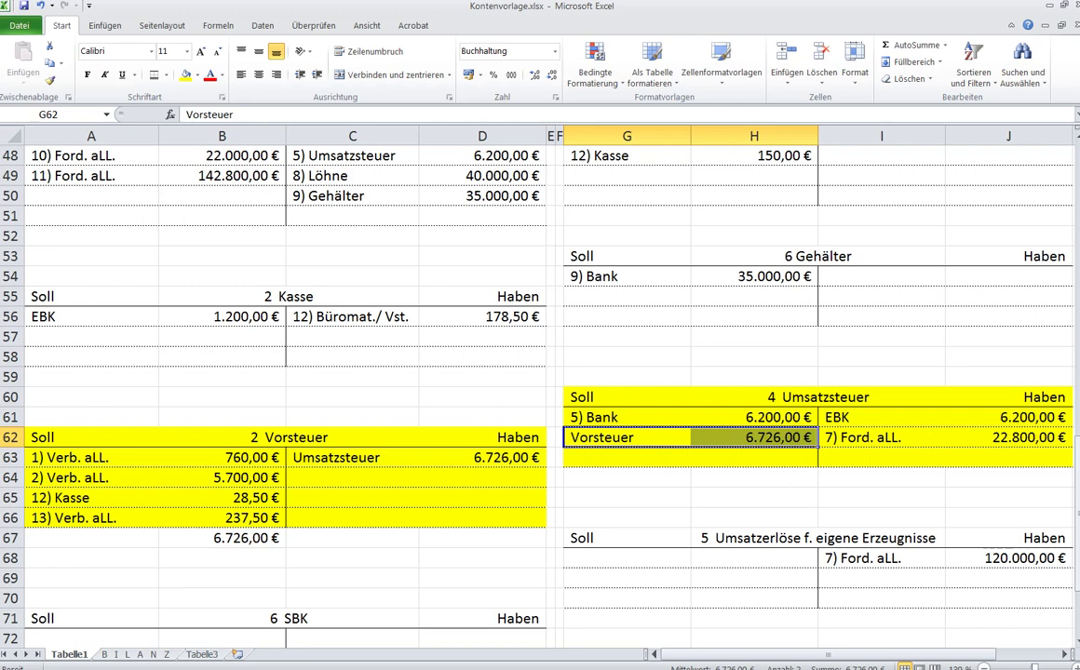
left_click(819, 397)
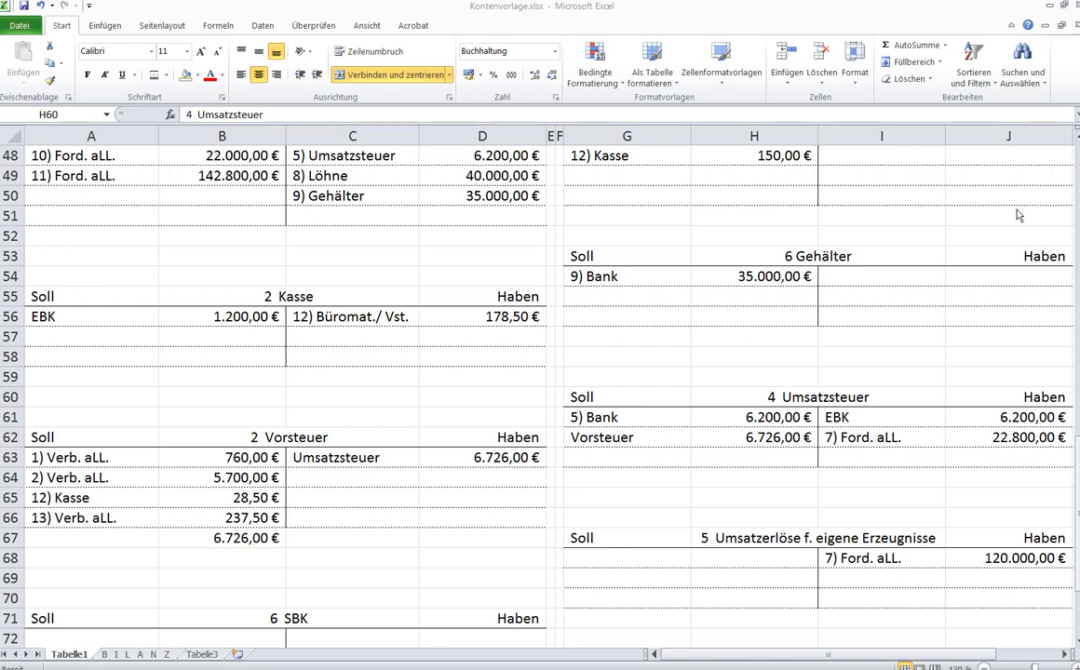
Close Aufwendungen für Rohstoffe with a credit entry labelled GuV for 27.000,00 €.
left_click(962, 220)
scroll(963, 219, "up", 9)
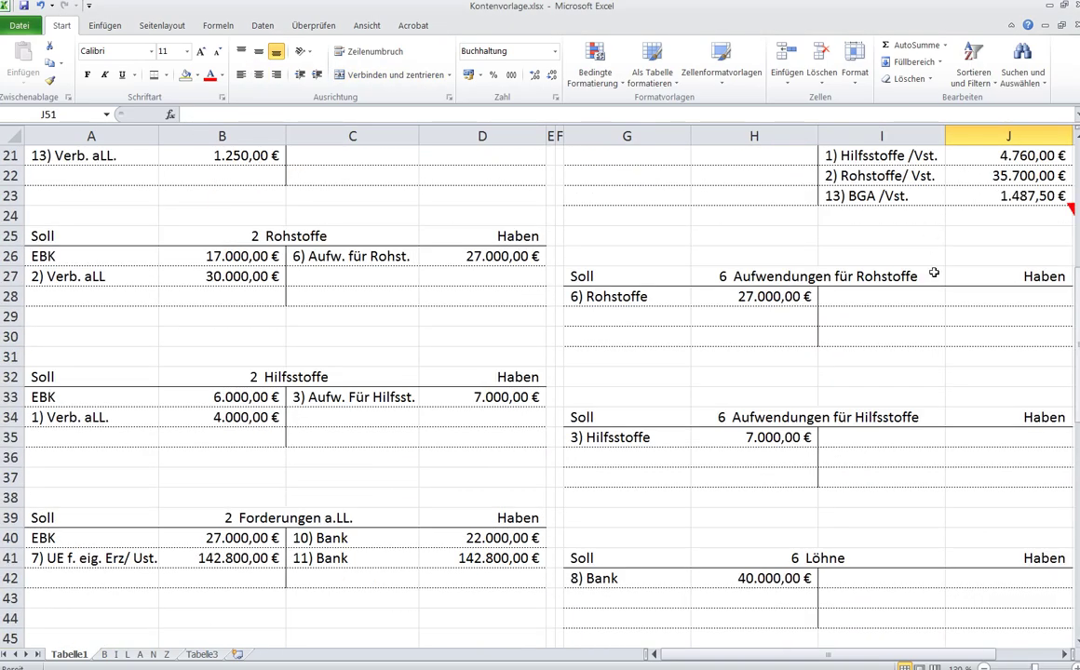
left_click(888, 297)
type("GuV")
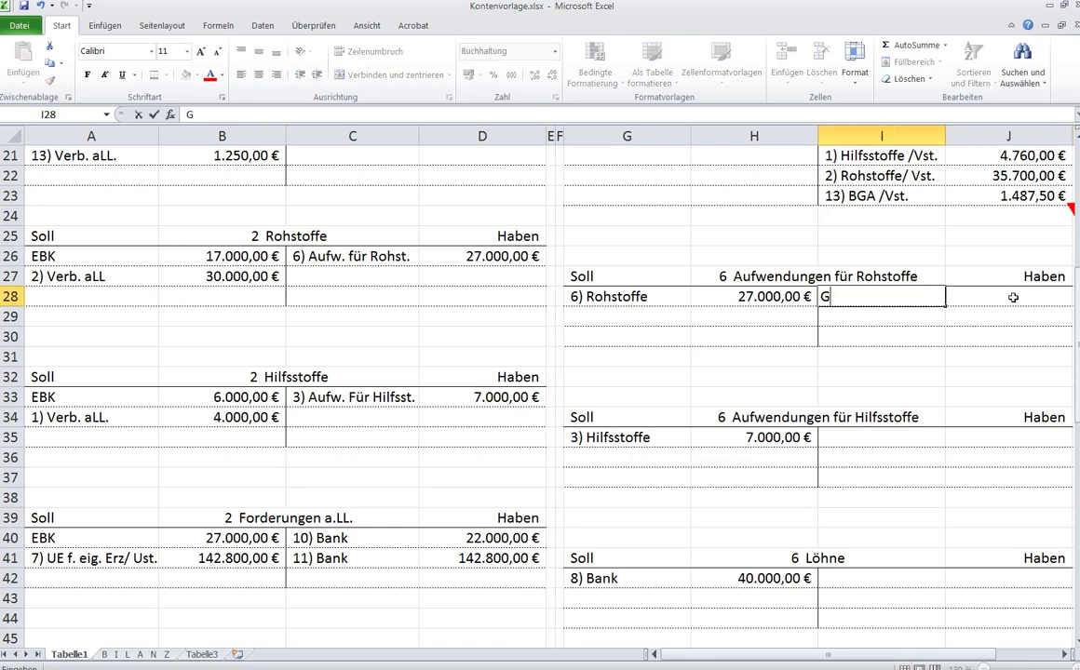
left_click(1013, 297)
type("27000")
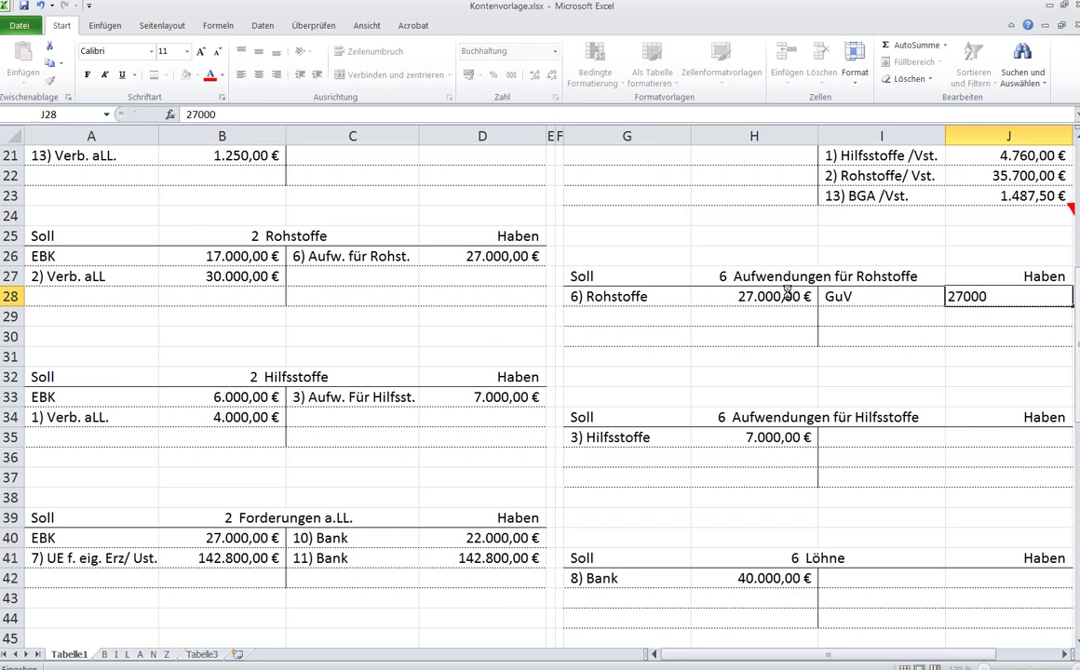
Total both sides of Aufwendungen für Rohstoffe in row 31 with AutoSumme and give the totals a single top and double bottom border.
left_click_drag(798, 294, 971, 357)
left_click(912, 45)
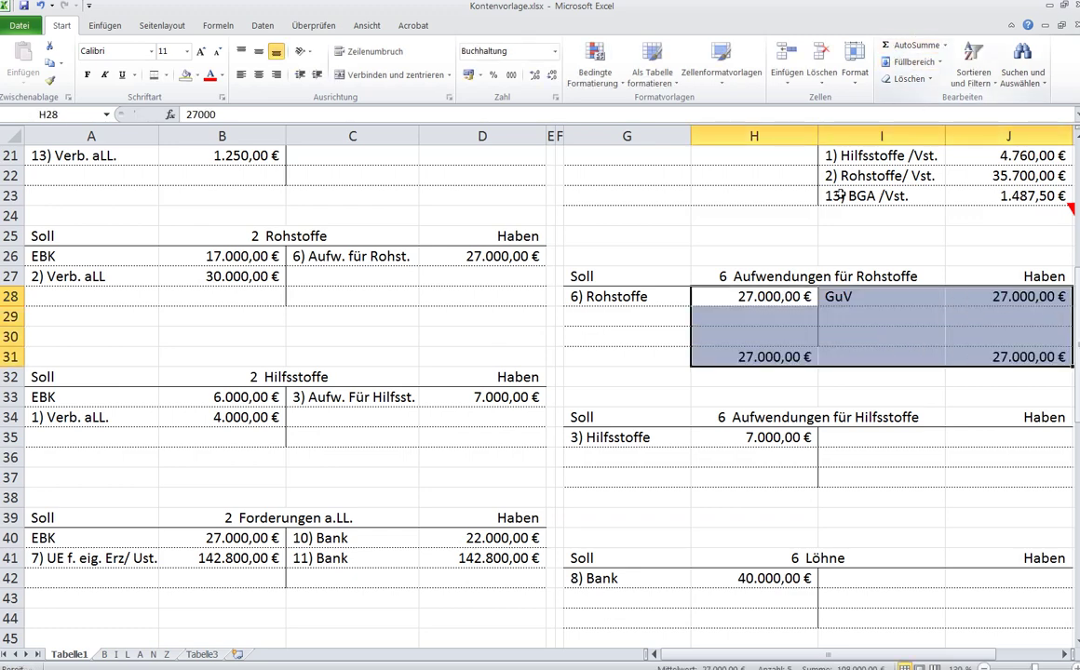
left_click(772, 356)
left_click(971, 359, "ctrl")
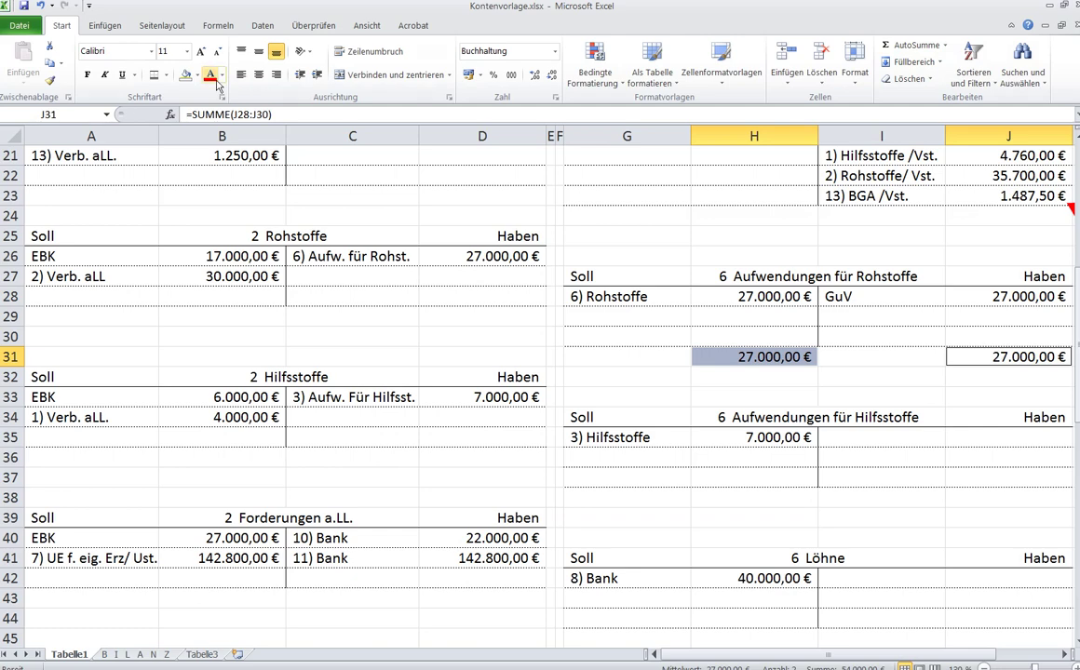
left_click(153, 75)
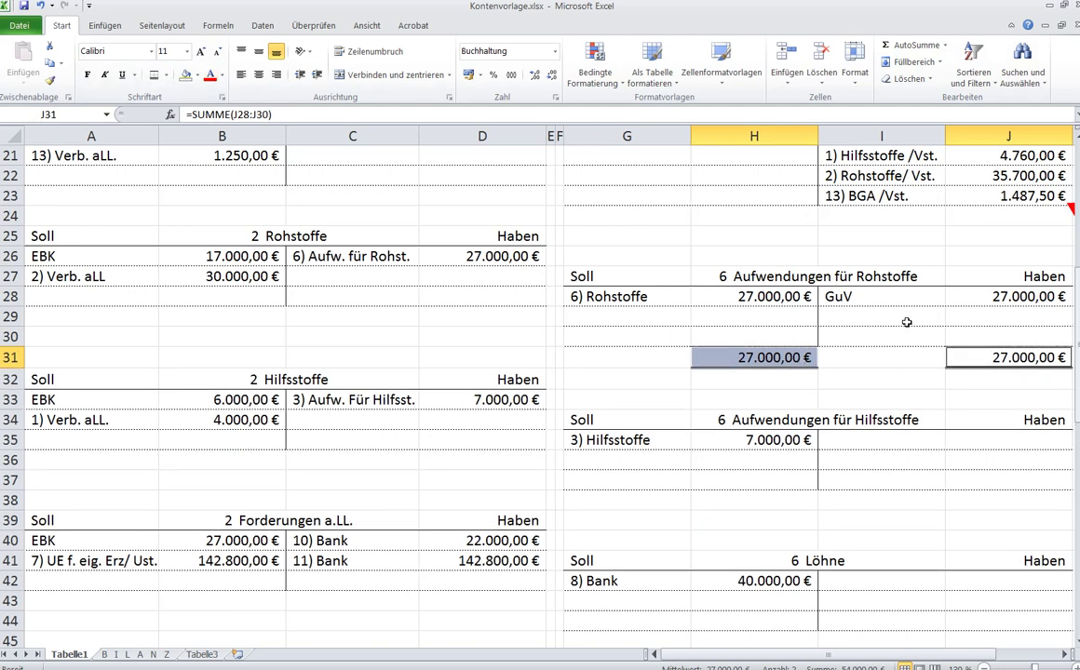
Enter the Rohstoffe counter-entry on the debit side of the GuV-Konto in row 74 as "Auf.w f. Rohst." with 27.000,00 €.
left_click(989, 296)
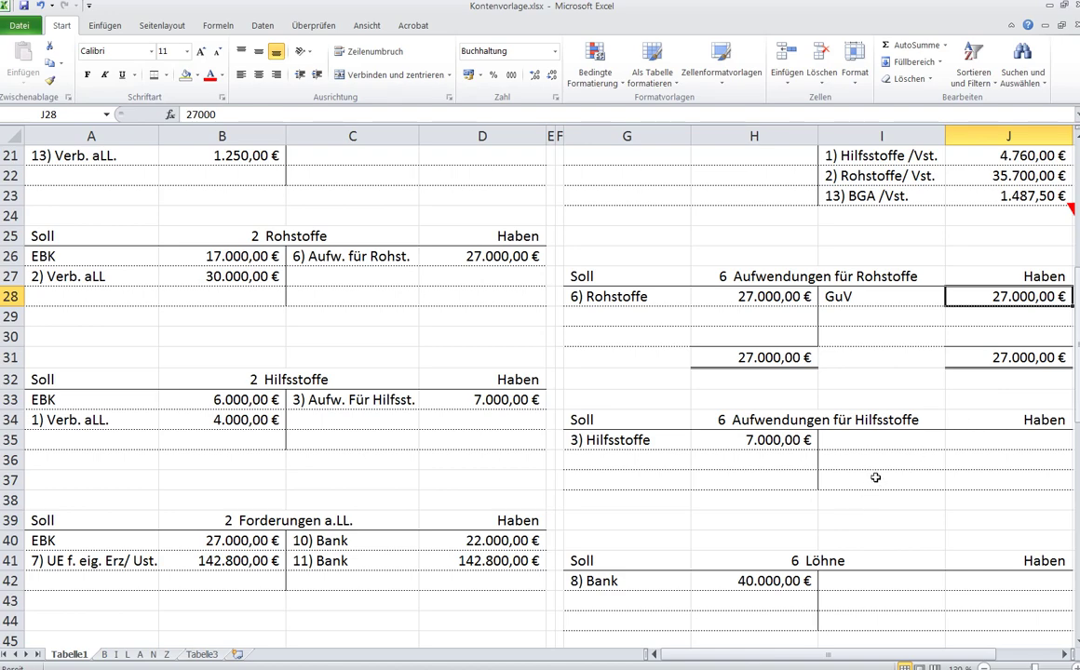
scroll(820, 447, "down", 14)
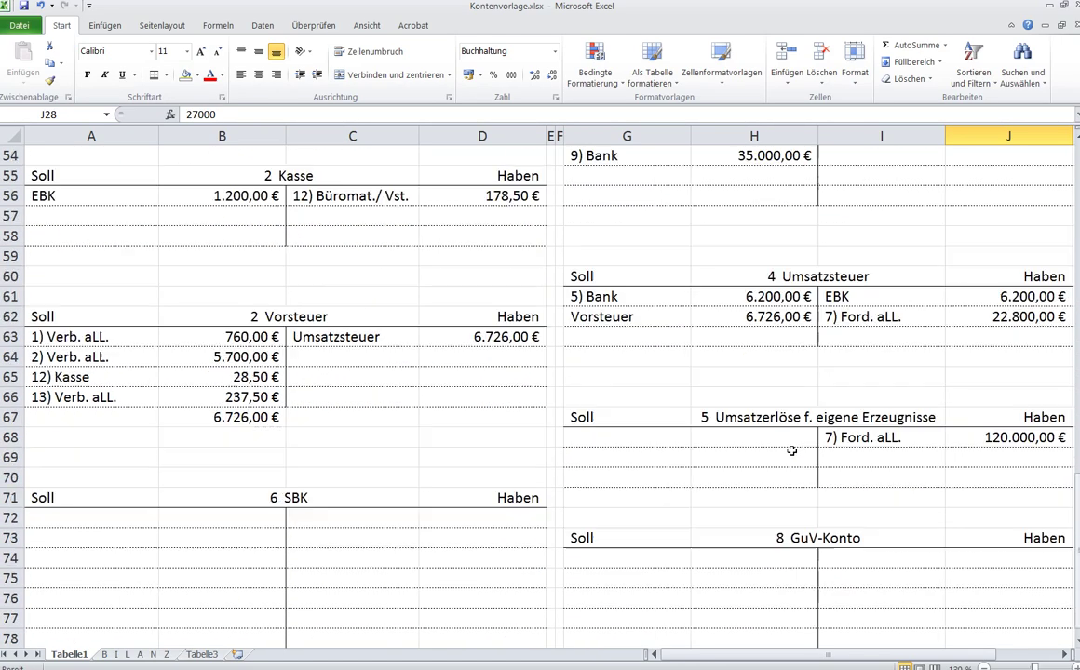
left_click(806, 377)
type("2")
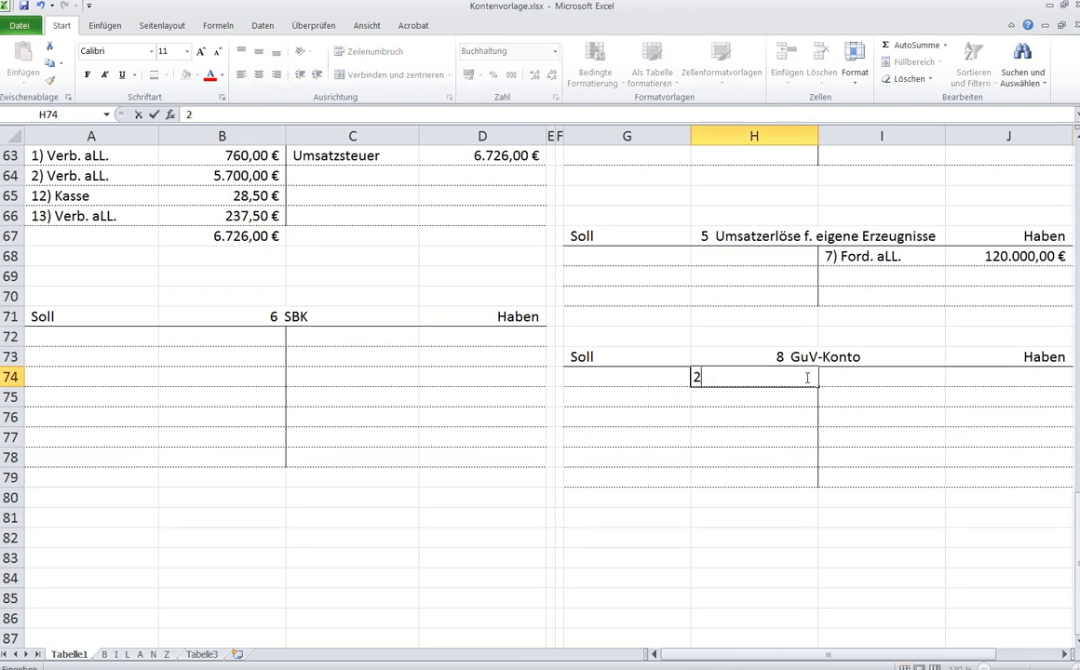
type("7000")
key("Left")
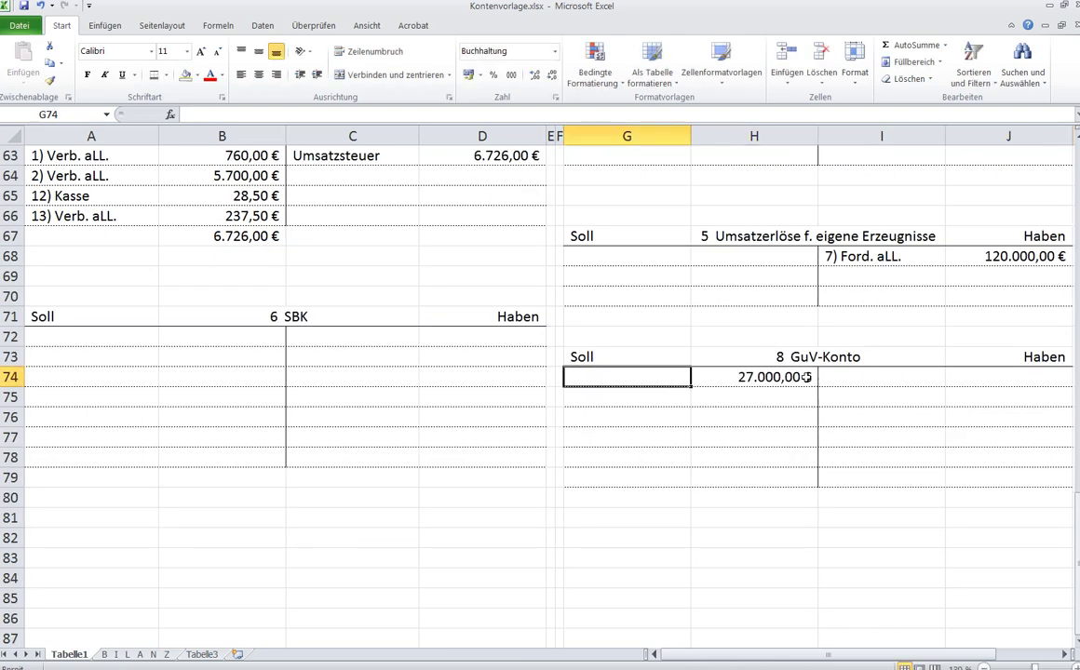
type("Aud")
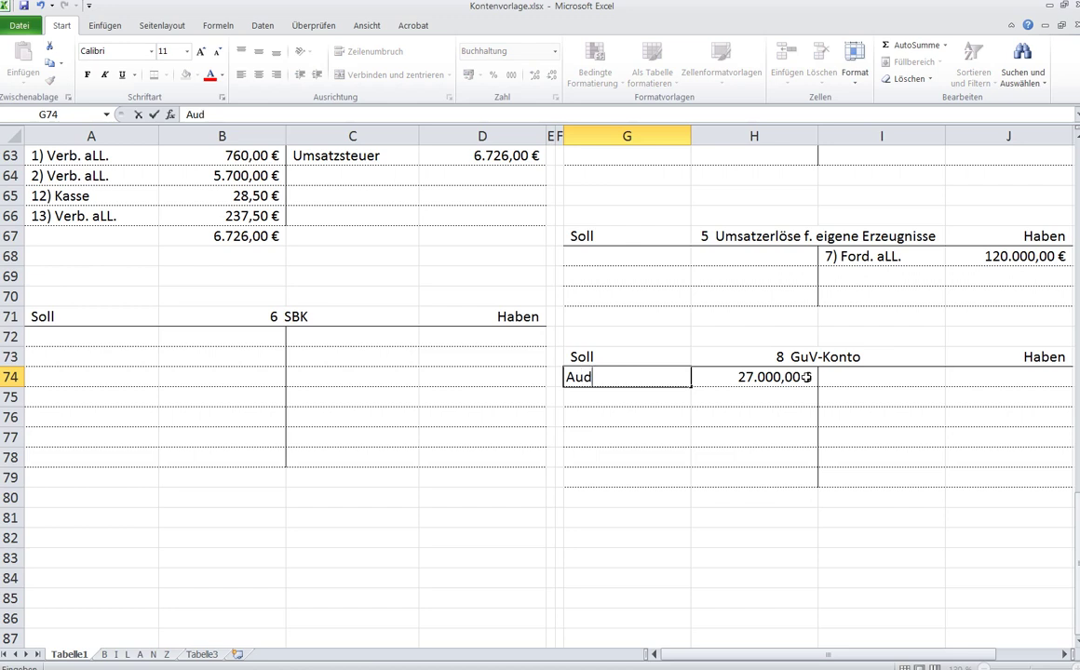
key("BackSpace")
type("f.w f. Rohst")
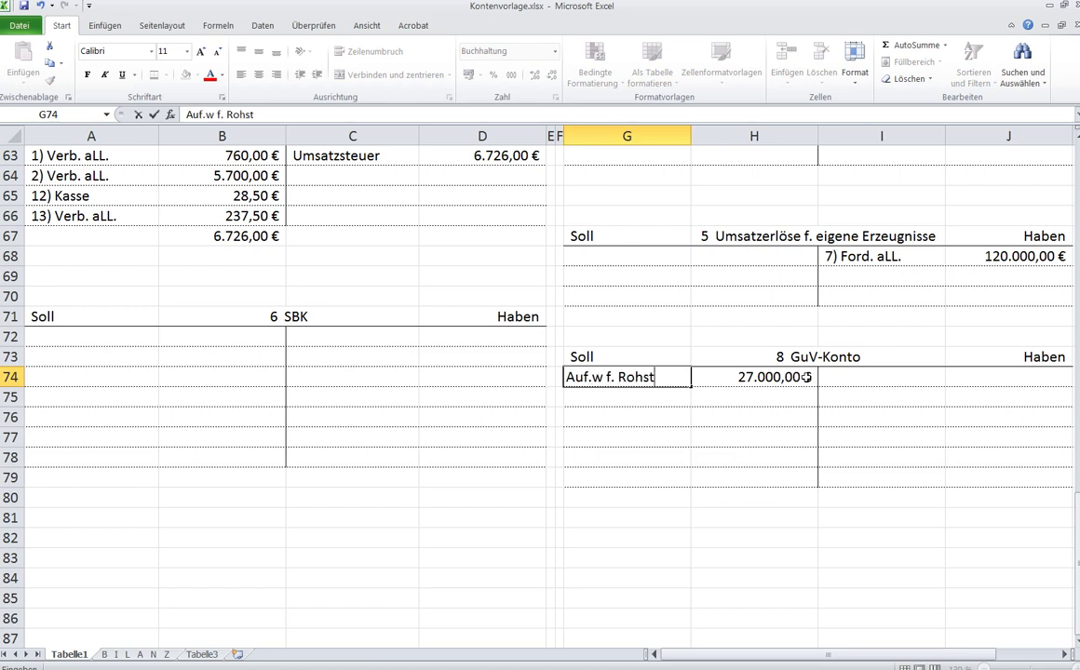
type(".")
left_click(789, 380)
left_click(788, 380)
Close Aufwendungen für Hilfsstoffe with a credit entry labelled GuV for 7.000,00 € in row 35.
scroll(786, 380, "up", 12)
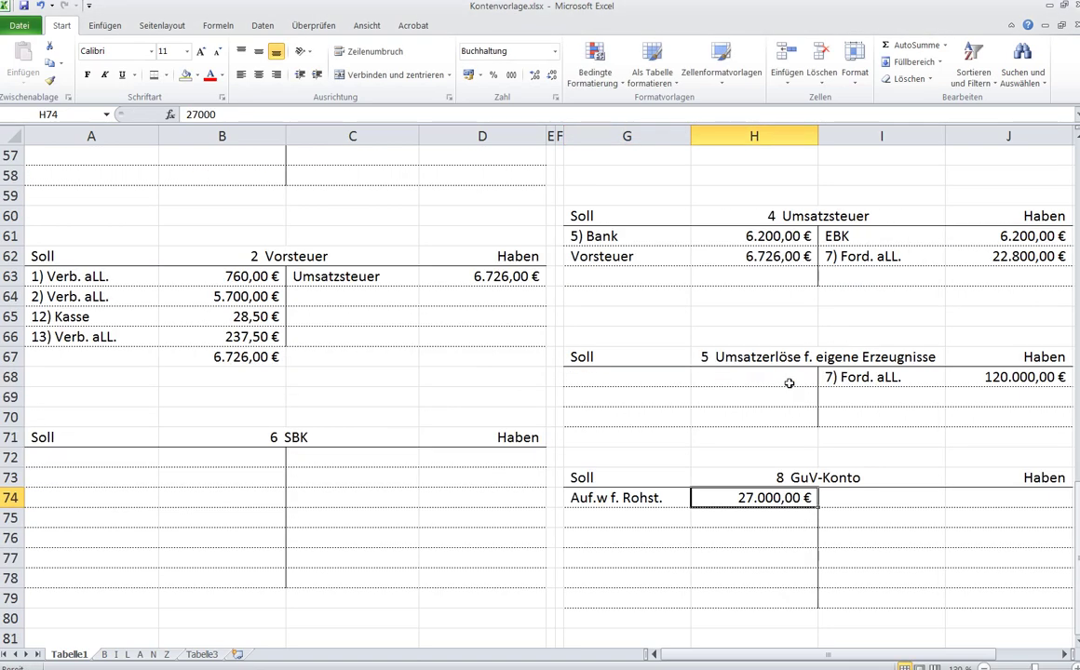
scroll(778, 401, "up", 1)
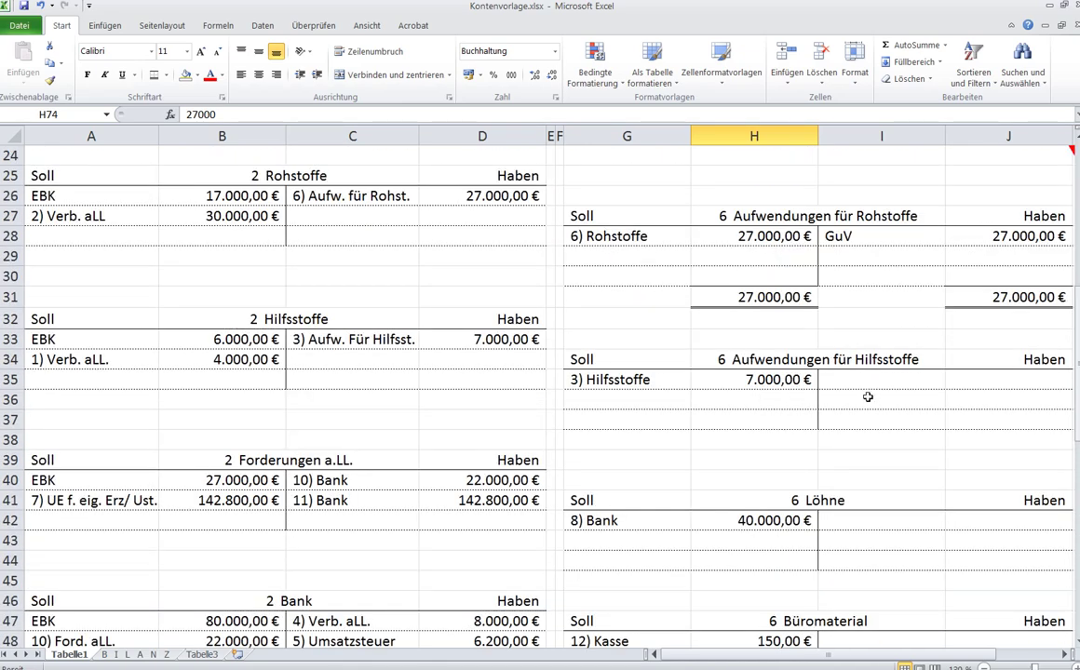
left_click(806, 381)
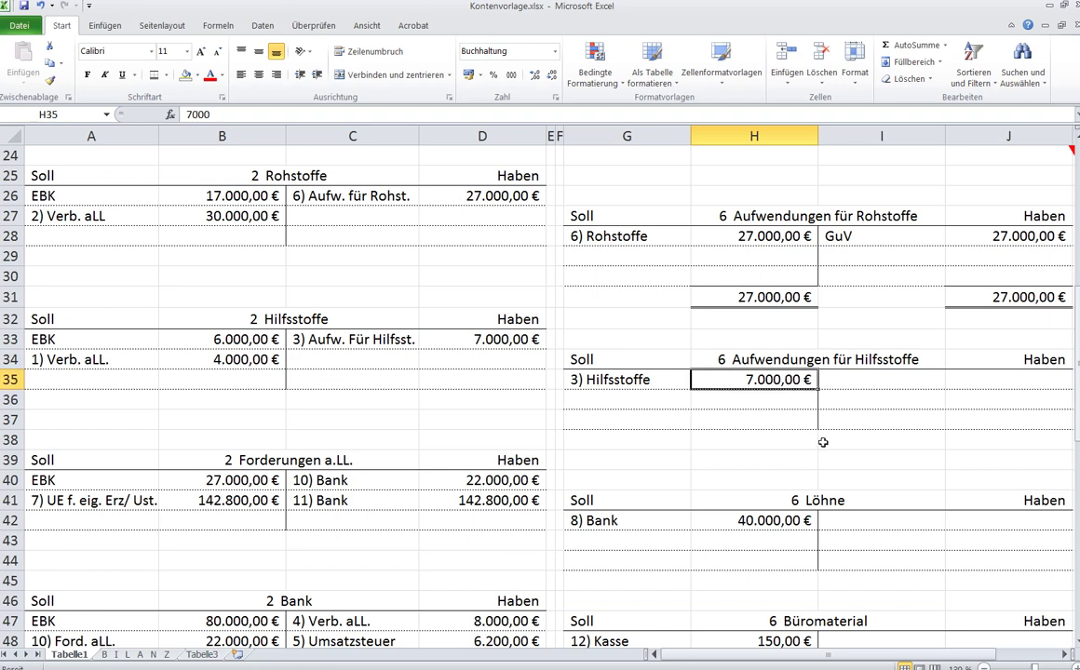
left_click(967, 378)
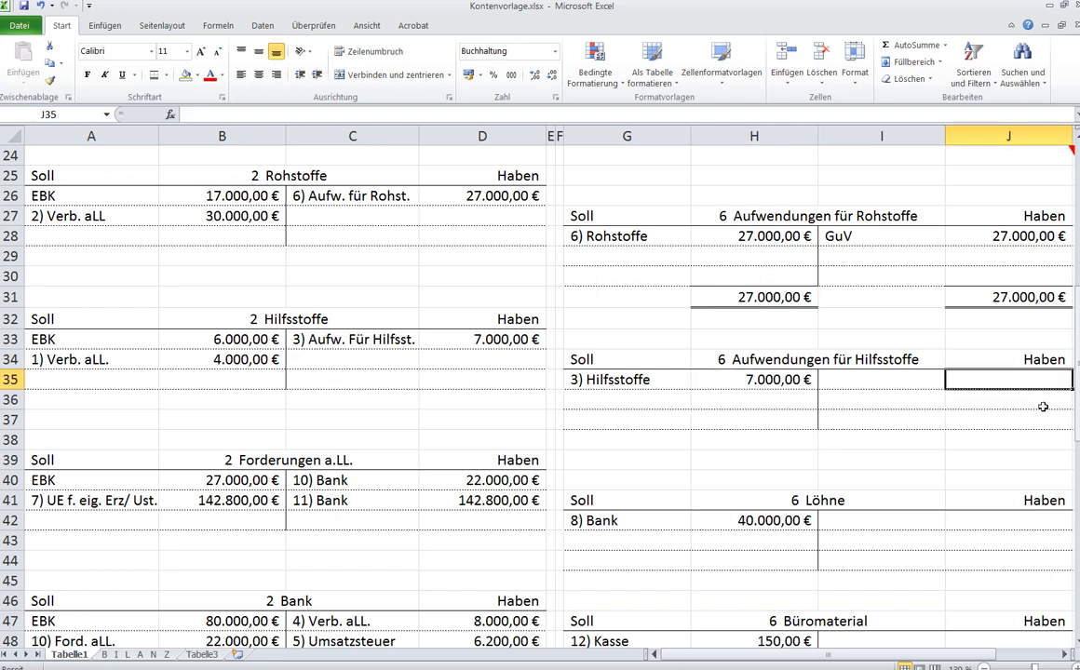
type("7000")
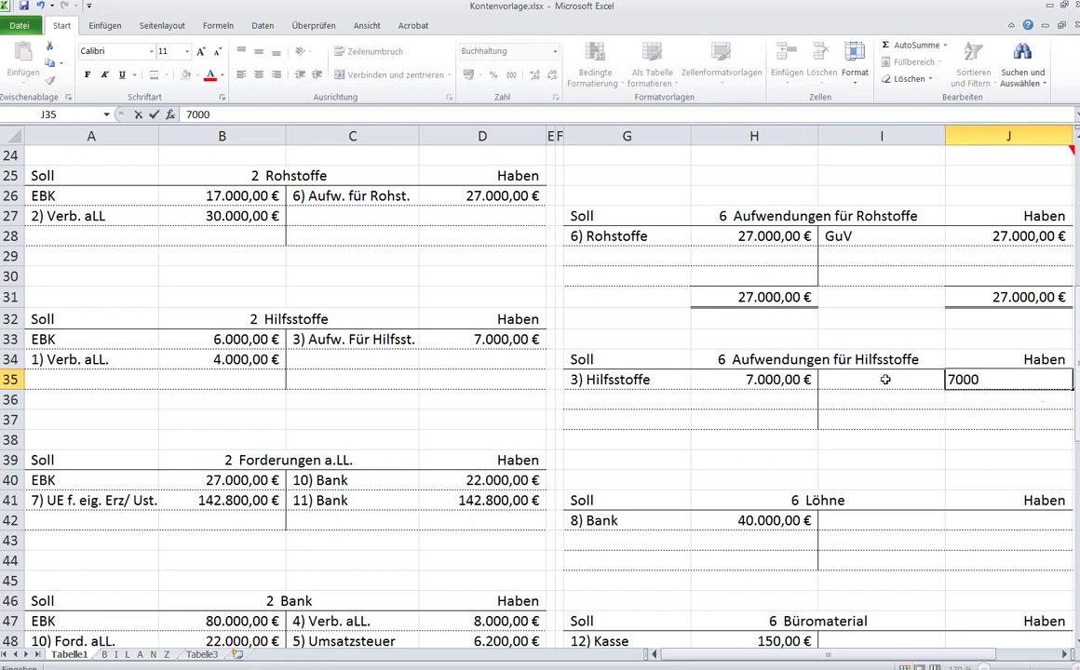
left_click(939, 378)
type("GuV")
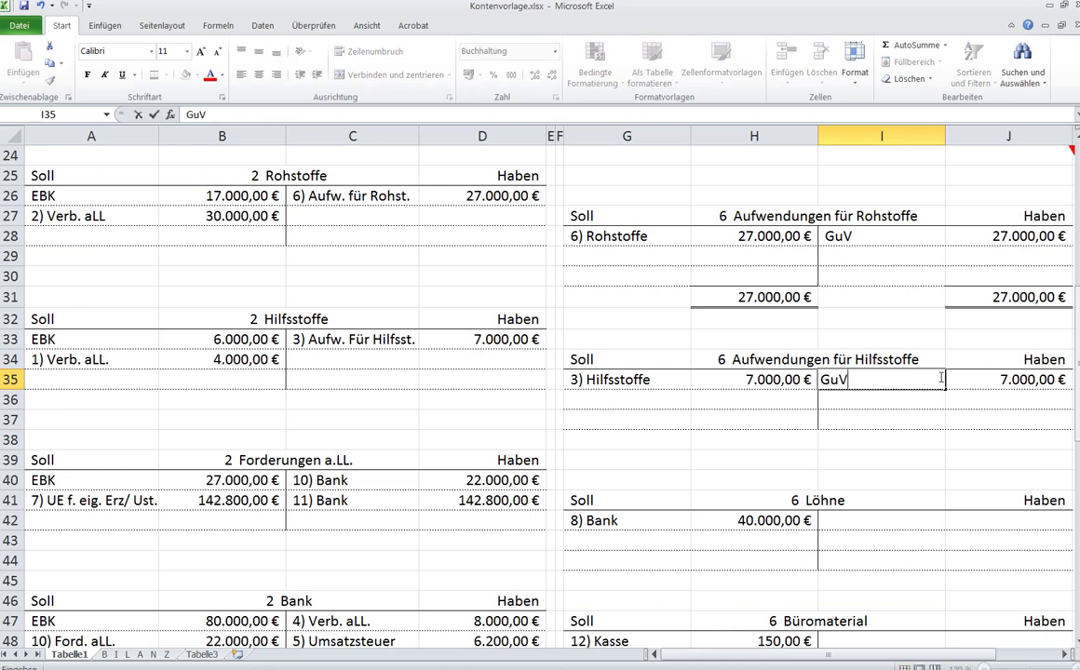
Total both sides of Aufwendungen für Hilfsstoffe in row 38 with AutoSumme and give the totals a single top and double bottom border.
left_click(799, 379)
left_click_drag(799, 379, 993, 434)
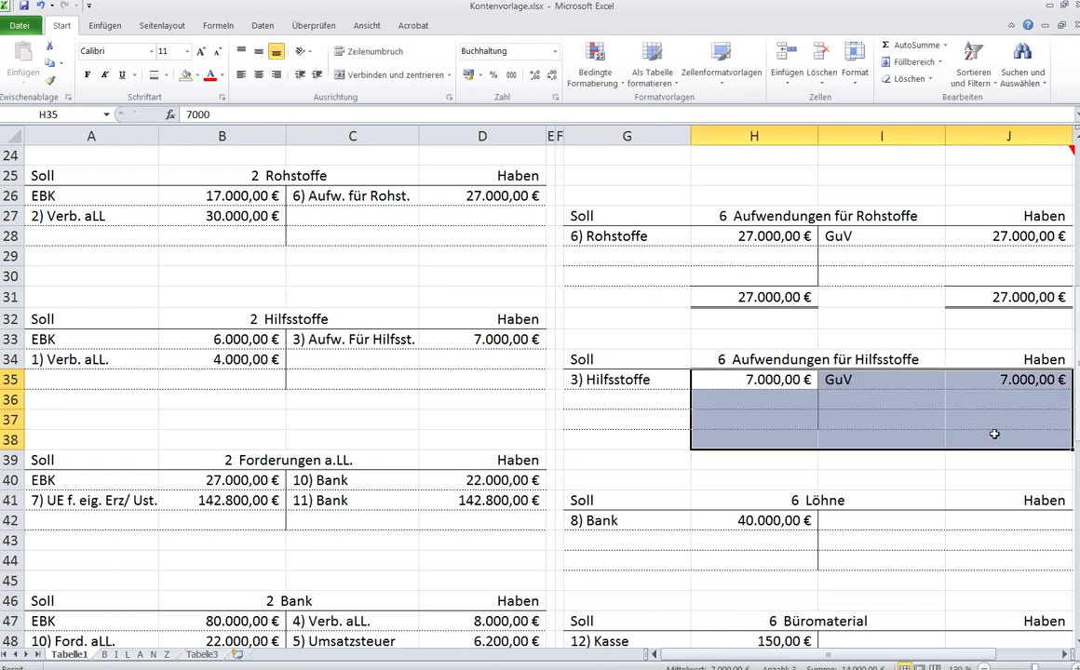
left_click(898, 45)
left_click(750, 437)
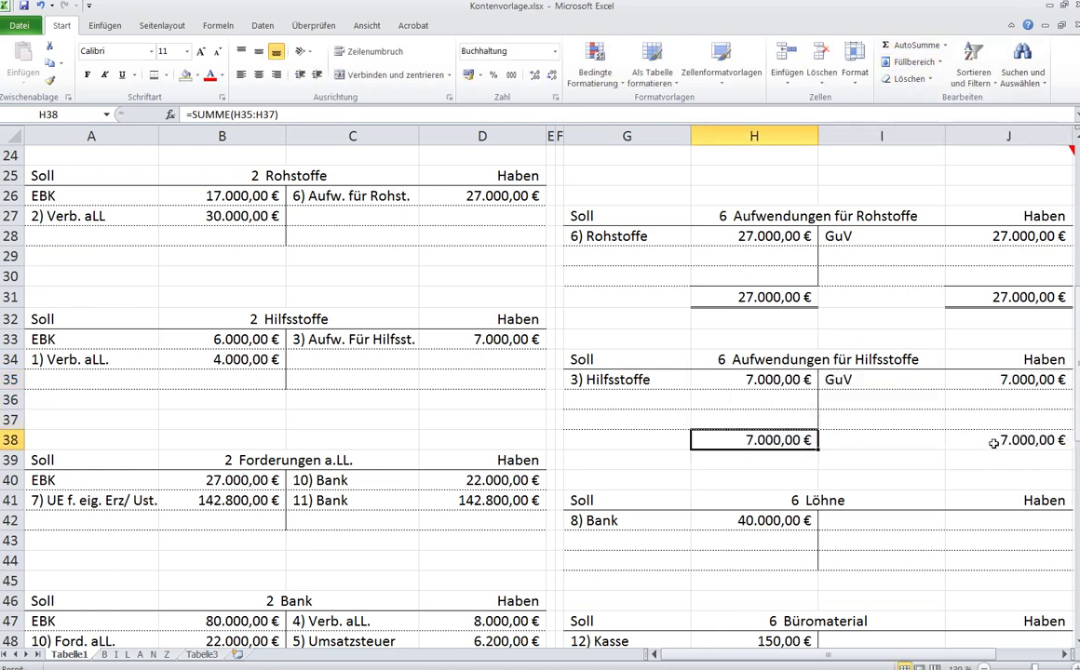
left_click(999, 438, "ctrl")
left_click(155, 74)
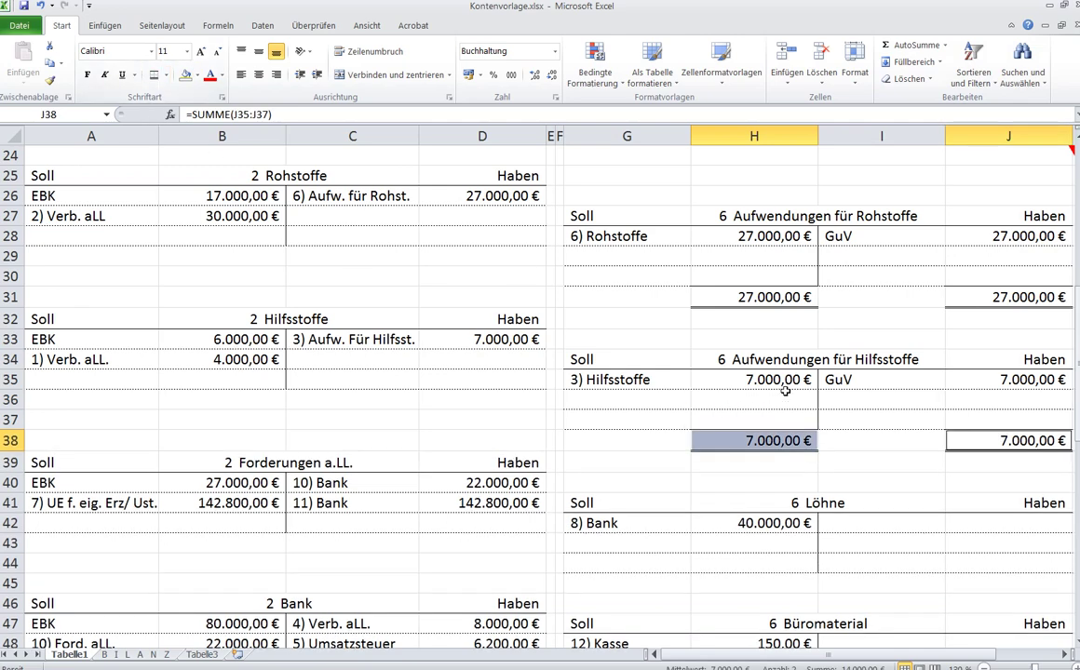
Enter the Hilfsstoffe counter-entry on the debit side of the GuV-Konto in row 75 as "Aufw. F. Hilfsst." with 7.000,00 €.
left_click(856, 379)
left_click(1019, 372)
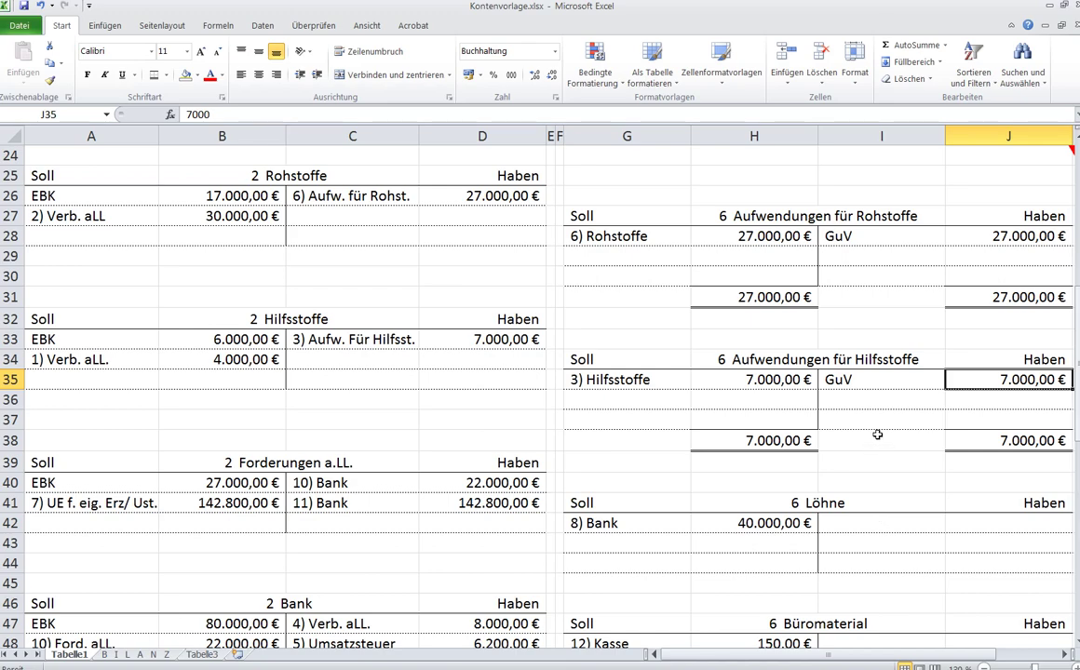
scroll(877, 435, "down", 12)
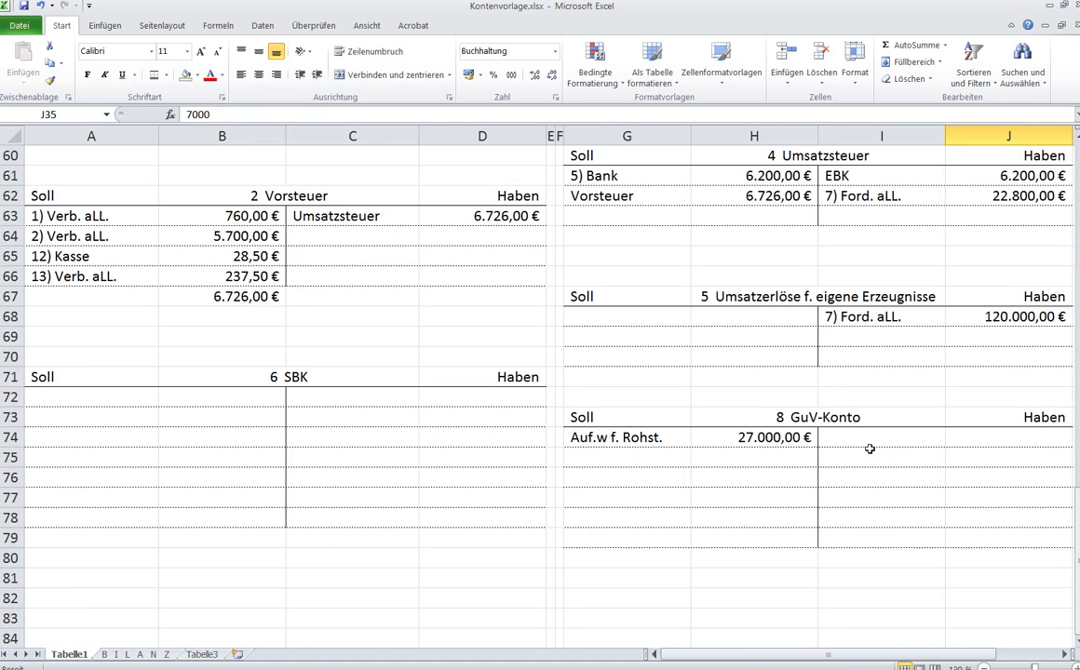
left_click(736, 449)
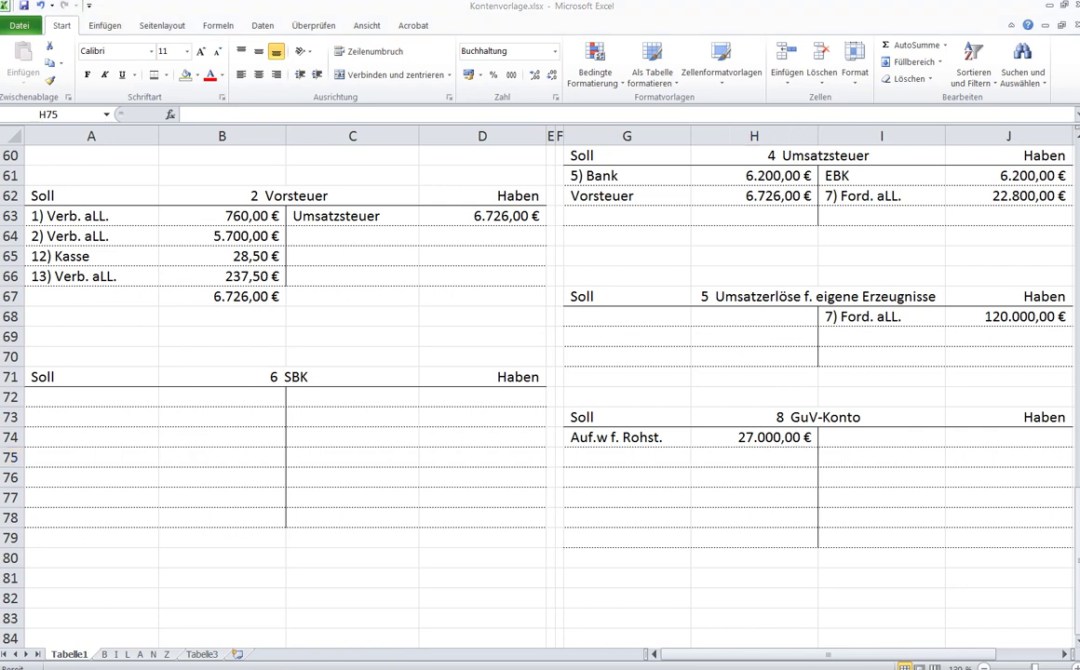
type("7000")
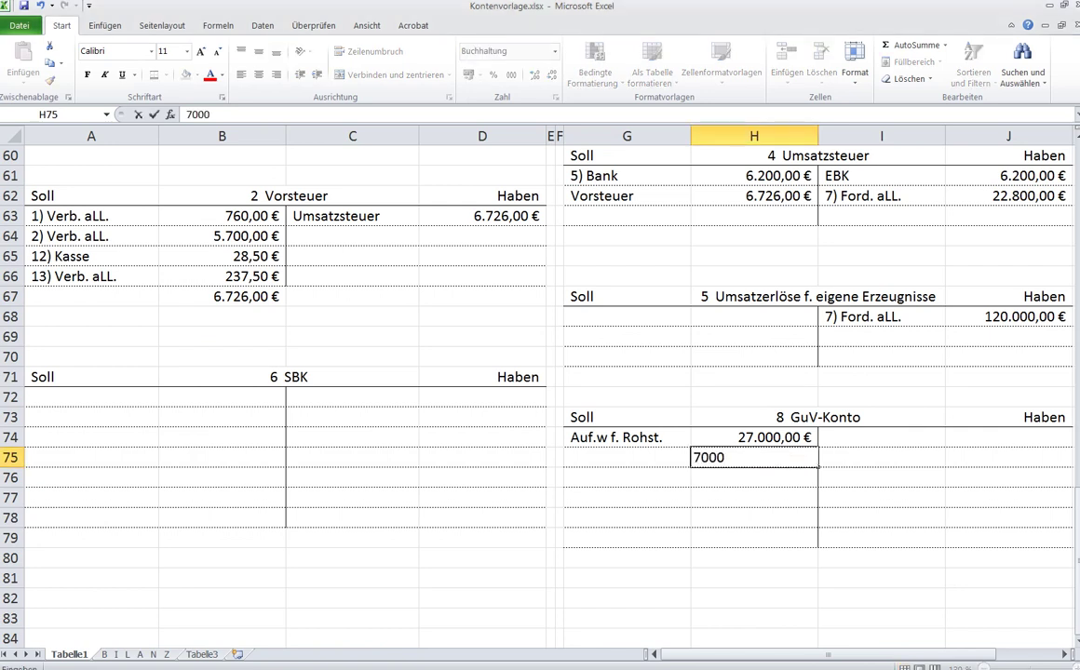
key("ctrl+Return")
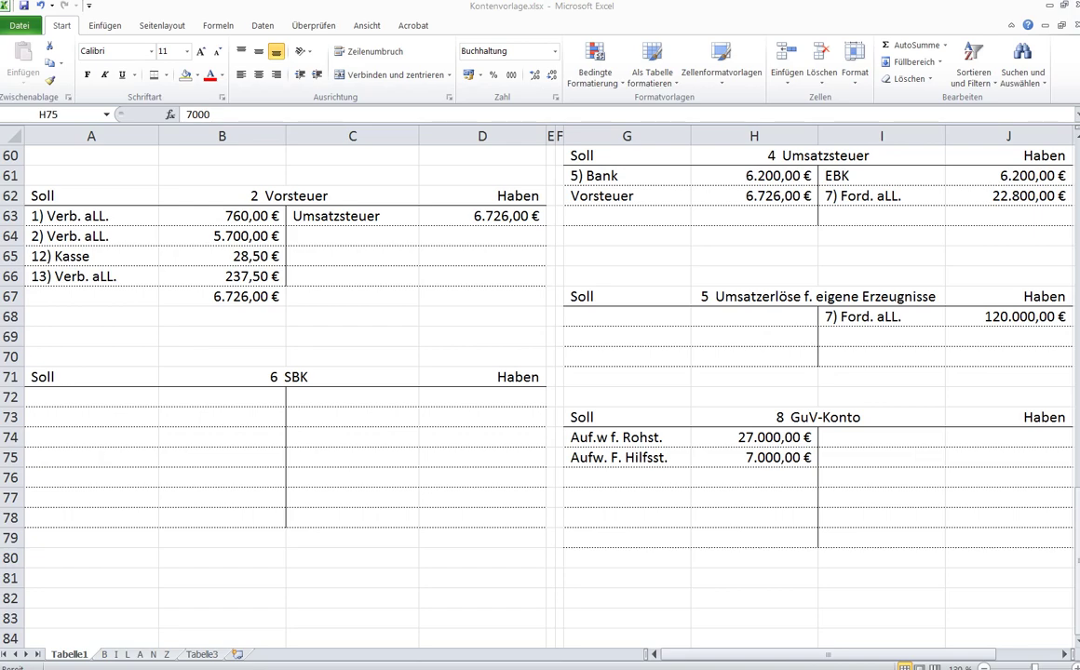
Close the Löhne account with a credit entry labelled GuV for 40.000,00 € in row 42.
left_click(971, 277)
scroll(971, 277, "up", 7)
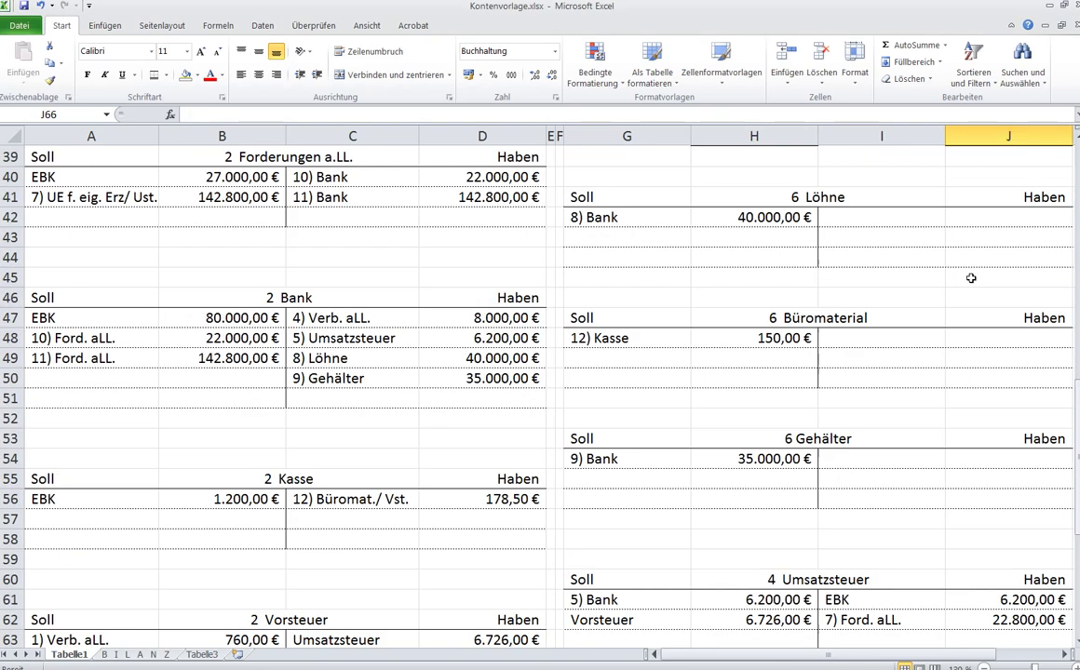
scroll(972, 278, "up", 3)
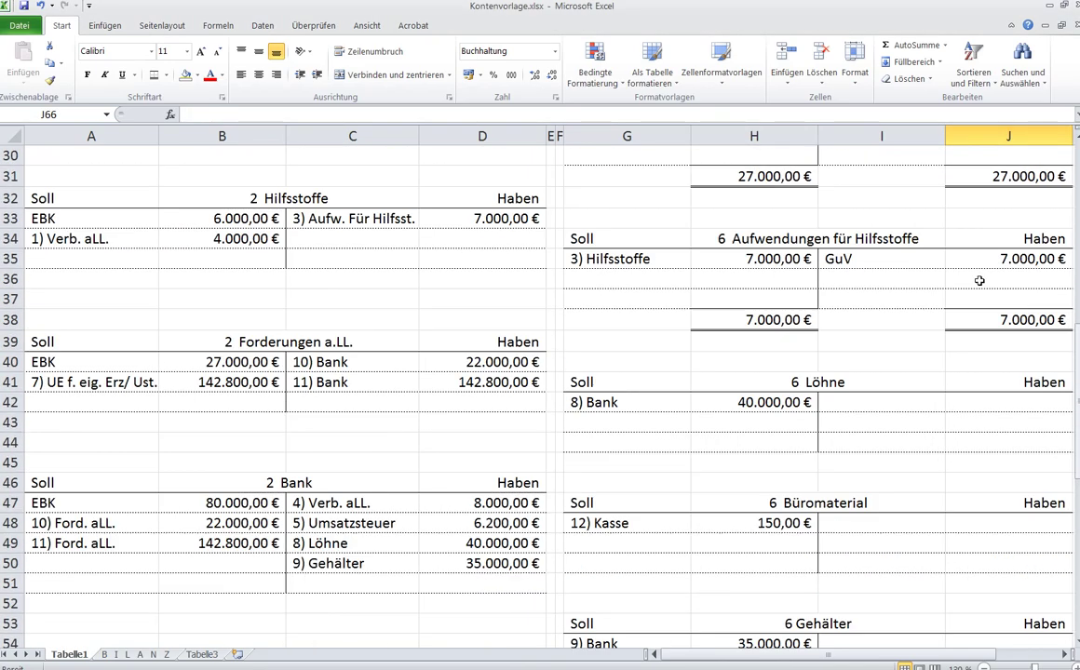
left_click(897, 399)
type("GuV")
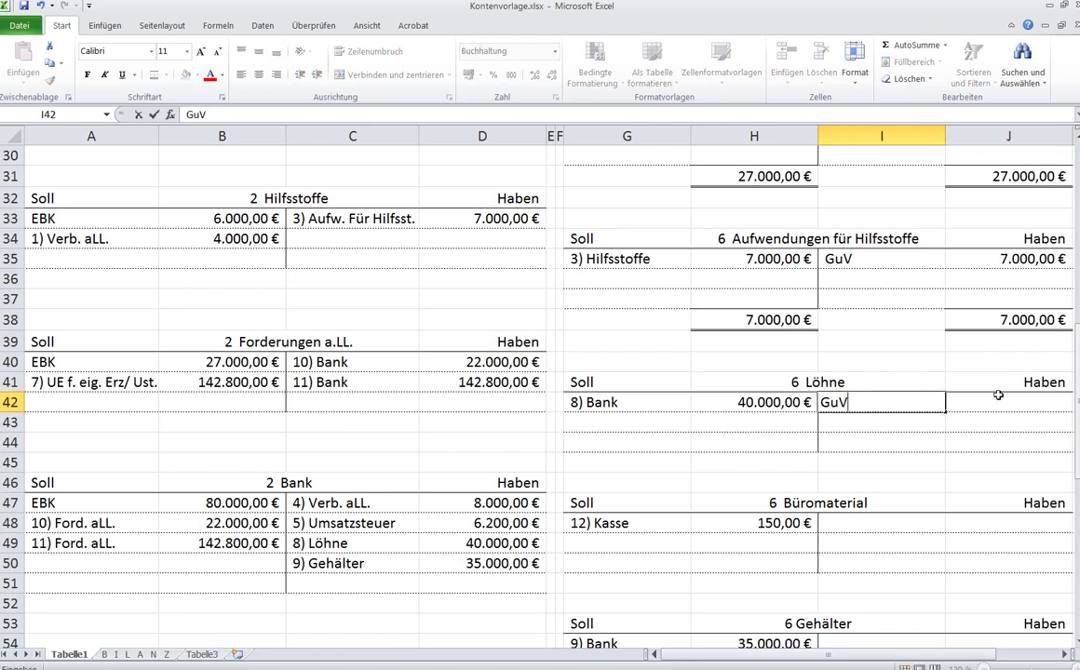
left_click(998, 395)
type("40000")
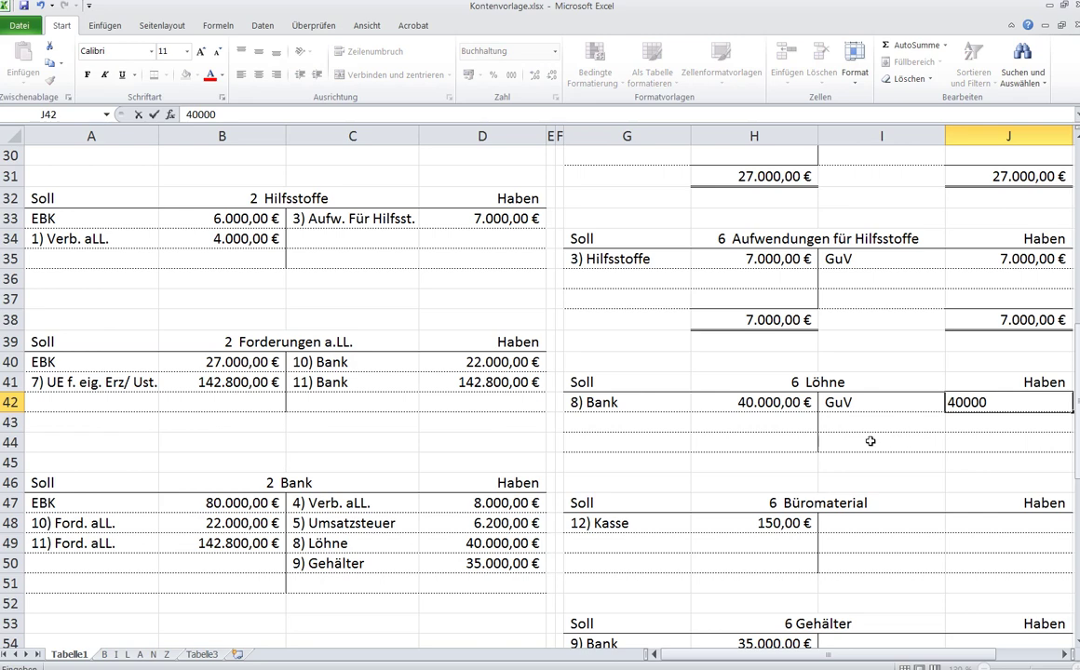
Total both sides of the Löhne account in row 45 with AutoSumme and apply the single top and double bottom border.
left_click_drag(745, 402, 984, 456)
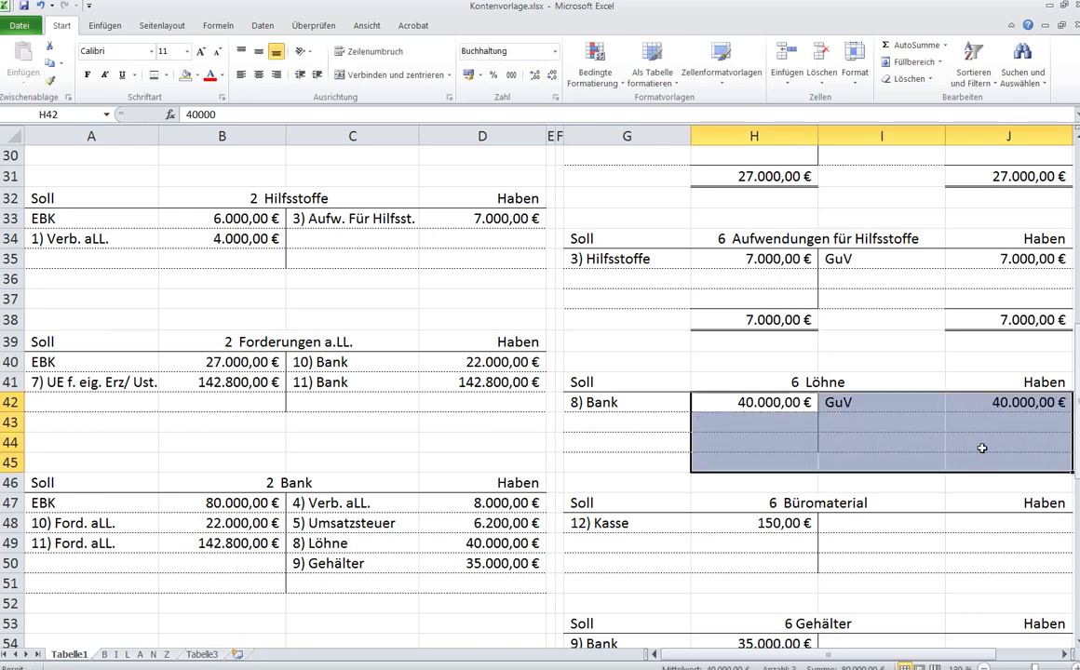
left_click(900, 46)
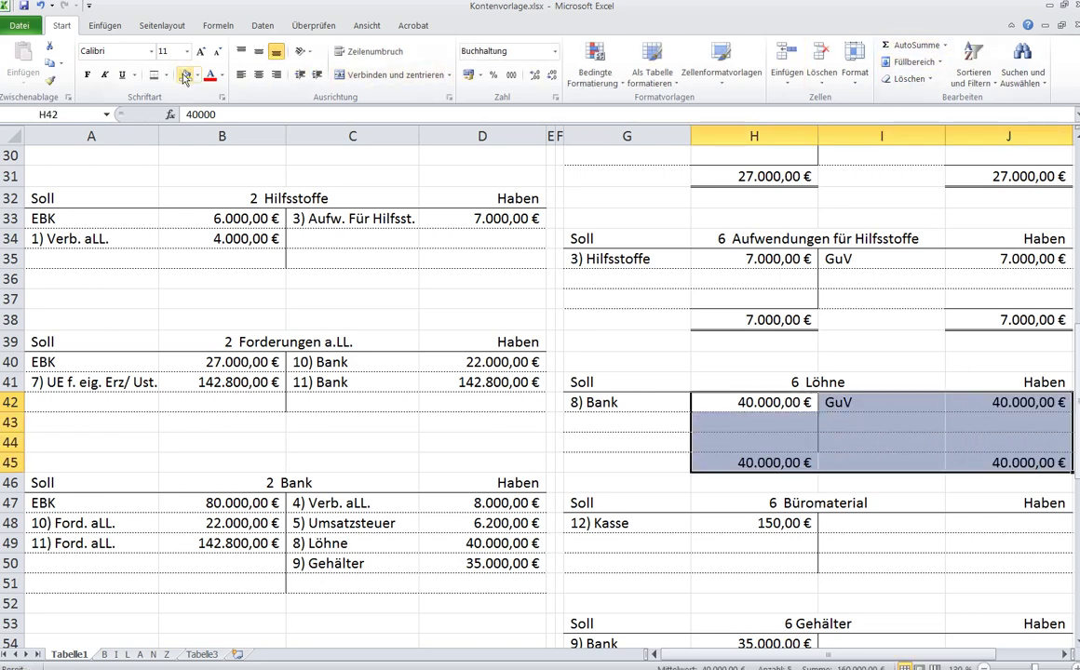
left_click(149, 74)
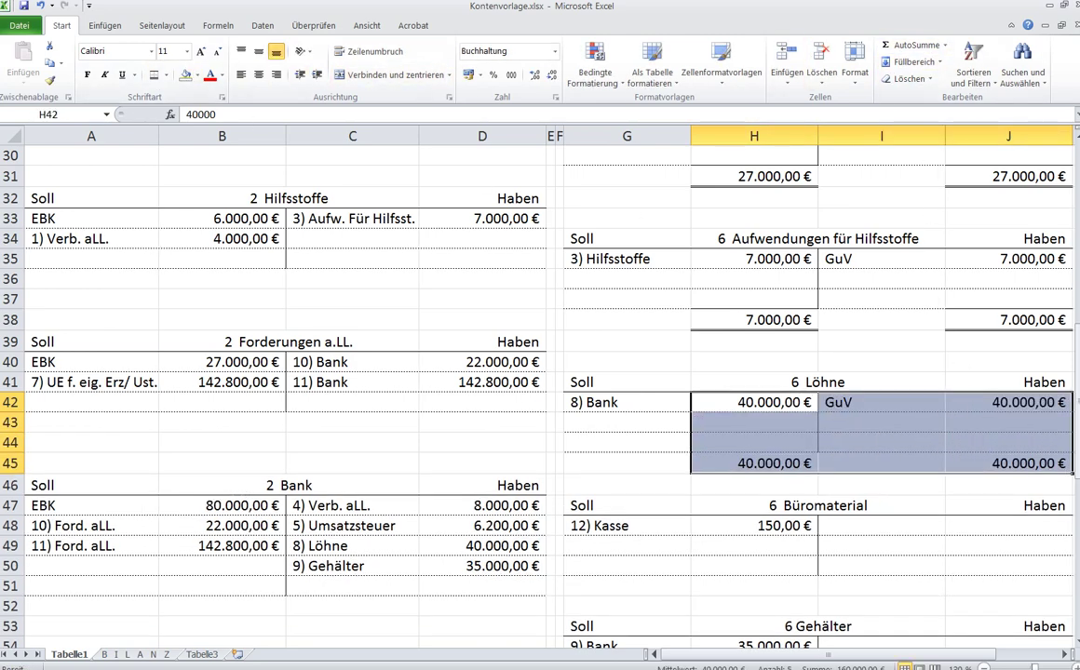
left_click(755, 362)
Enter the wages counter-entry on the debit side of the GuV-Konto in row 76 as "Löhne" with 40.000,00 €.
scroll(759, 415, "down", 11)
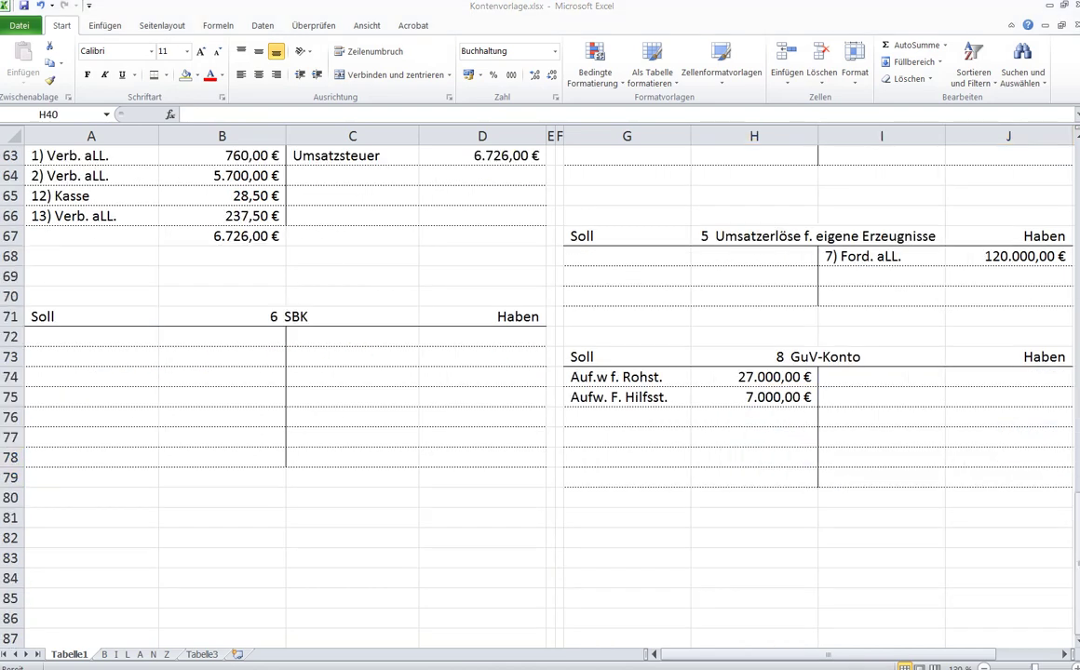
left_click(761, 420)
type("40000")
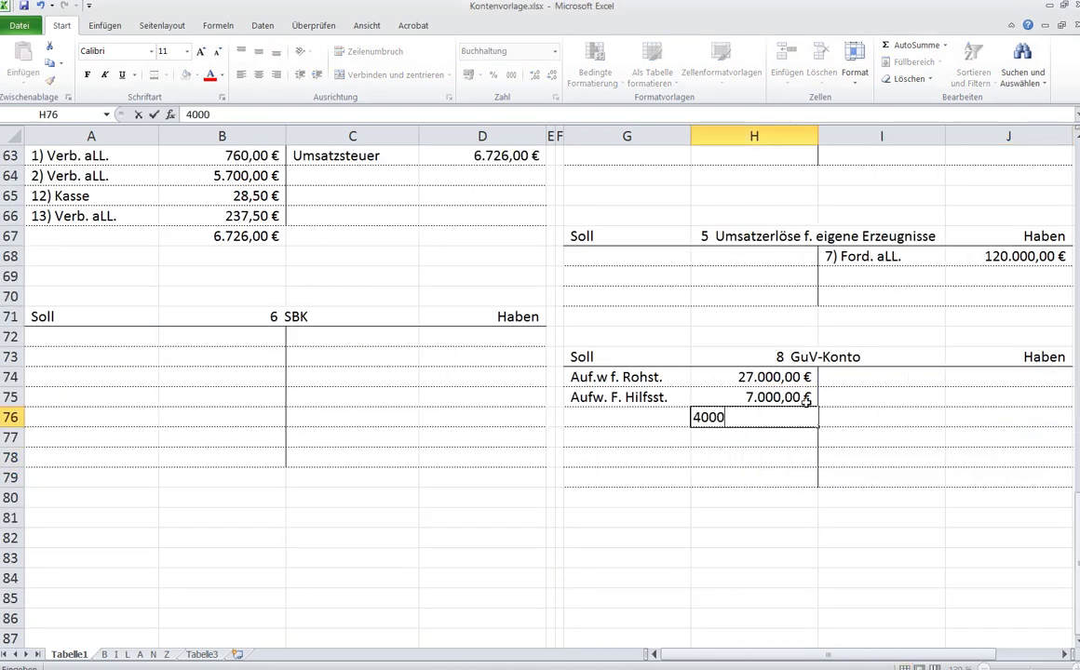
left_click(679, 412)
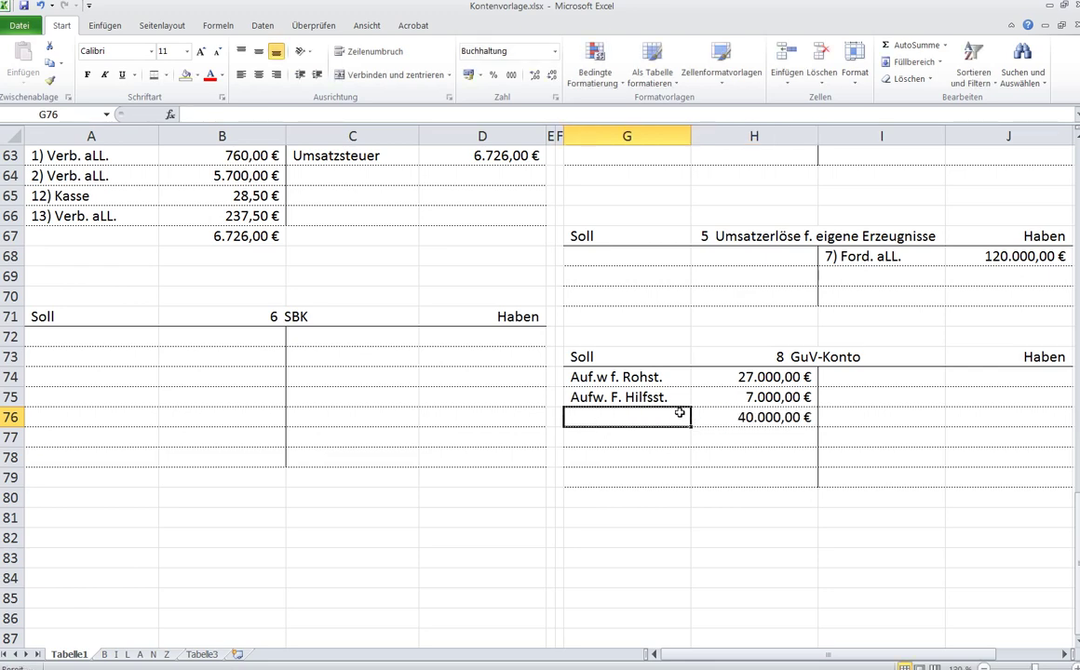
type("Löhne")
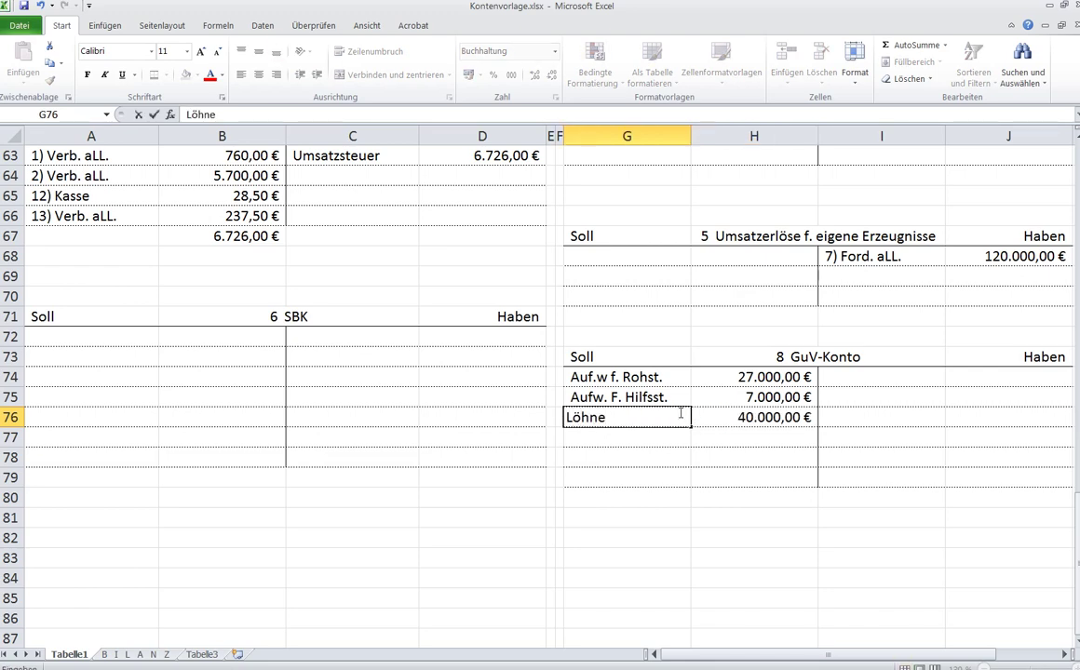
left_click(851, 433)
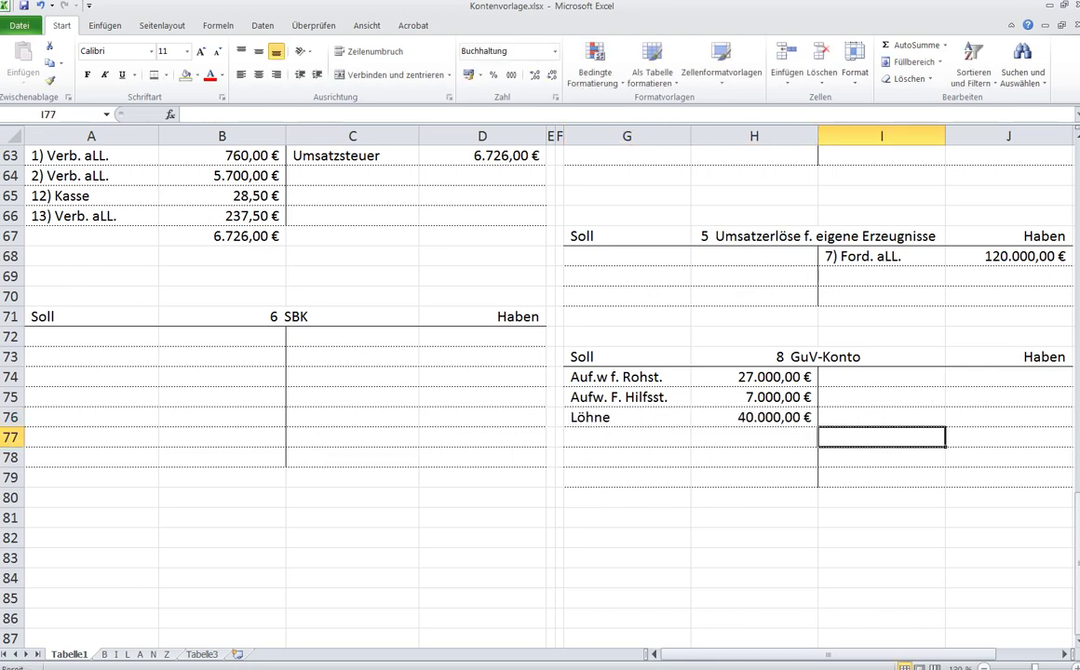
Enter the office supplies counter-entry on the debit side of the GuV-Konto in row 77 as "Büromaterial" with 150,00 €.
scroll(851, 433, "up", 8)
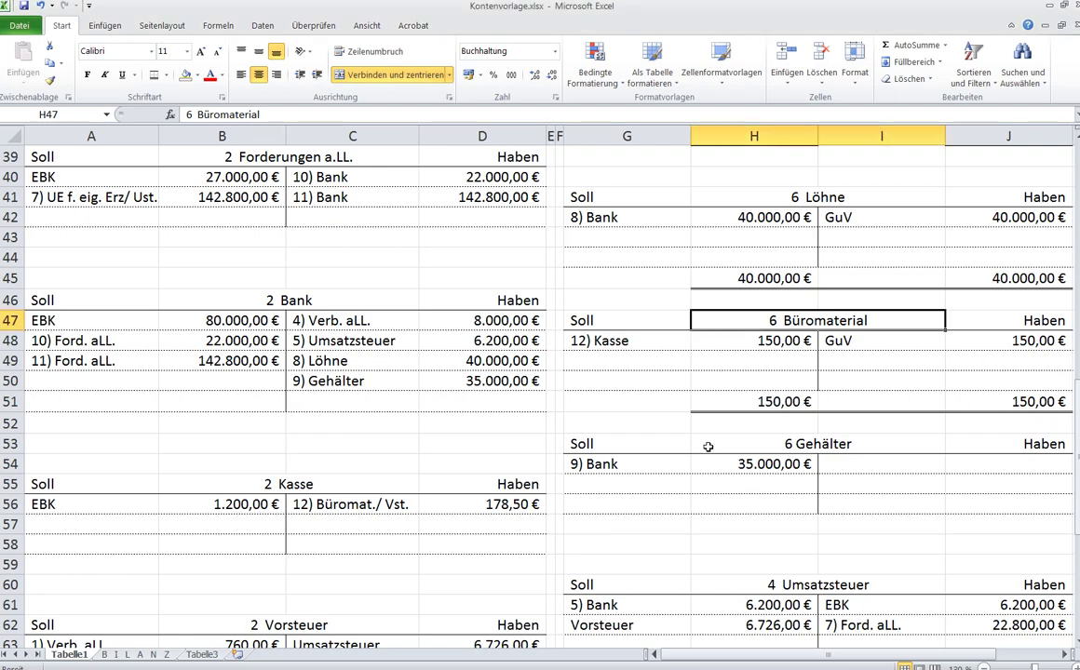
scroll(707, 446, "down", 7)
left_click(713, 502)
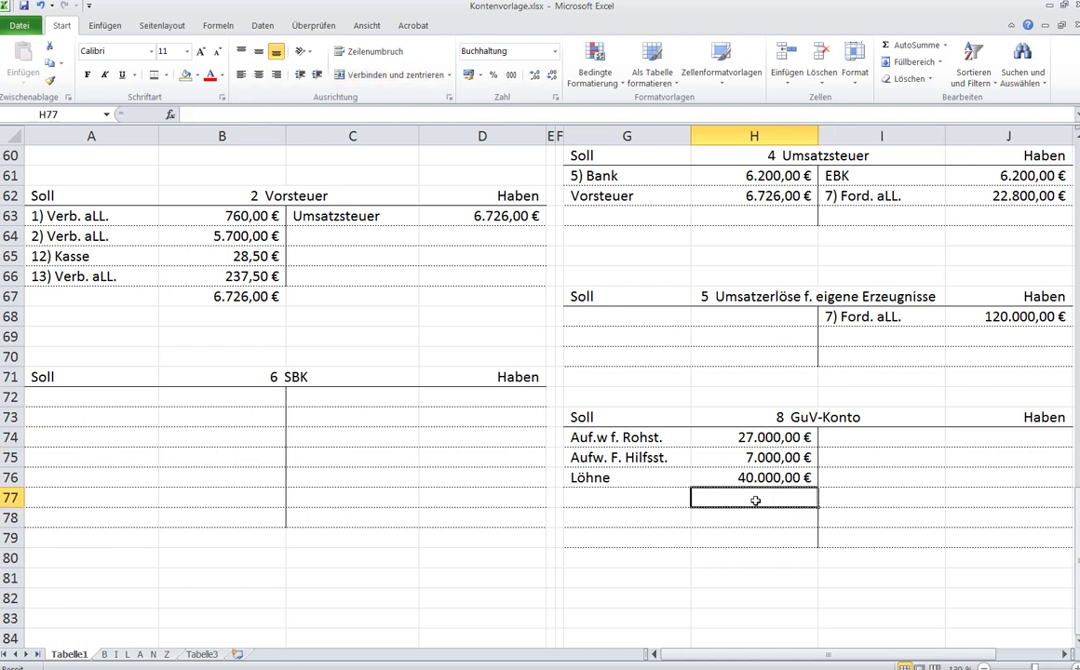
type("150")
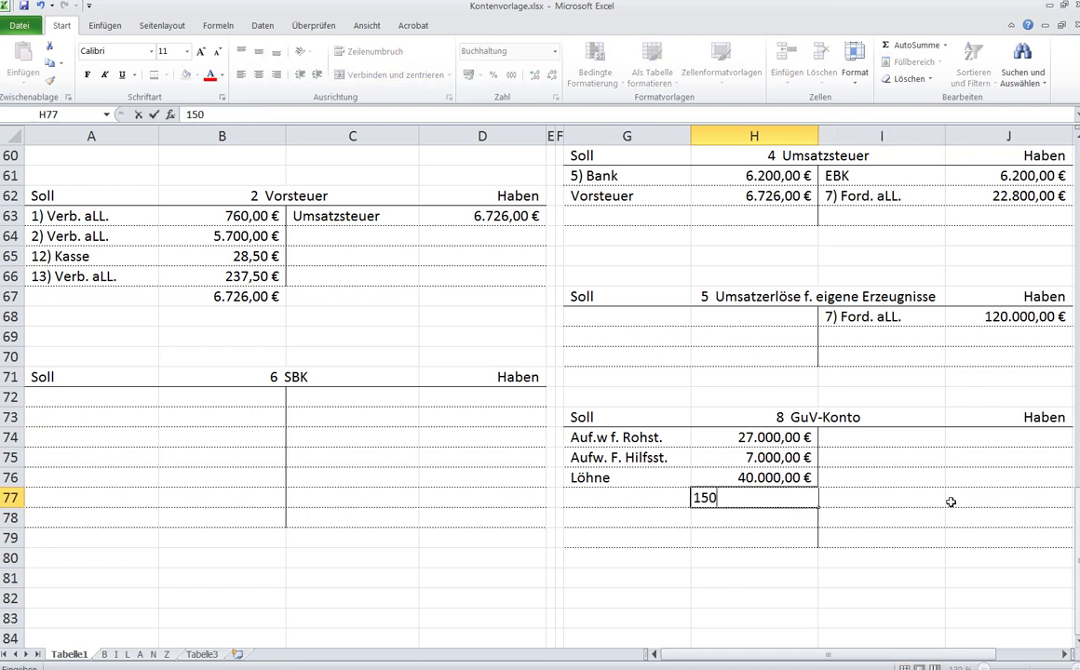
left_click(574, 502)
type("Büromaterial")
key("Tab")
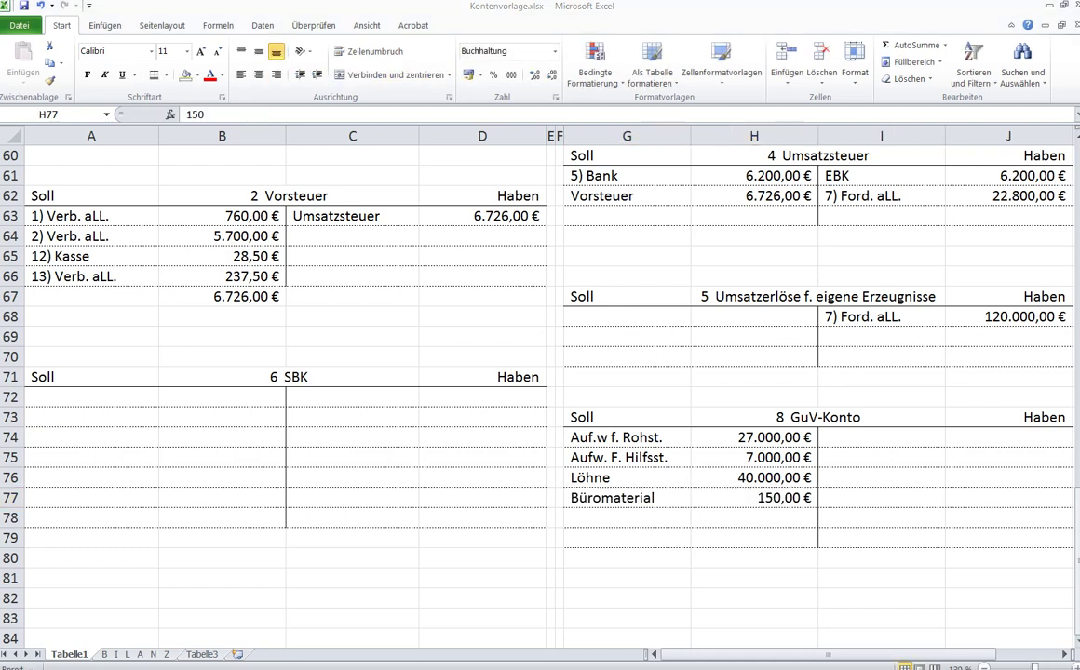
Enter the salaries counter-entry on the debit side of the GuV-Konto in row 78 as "Gehälter" with 35.000,00 €.
left_click(880, 235)
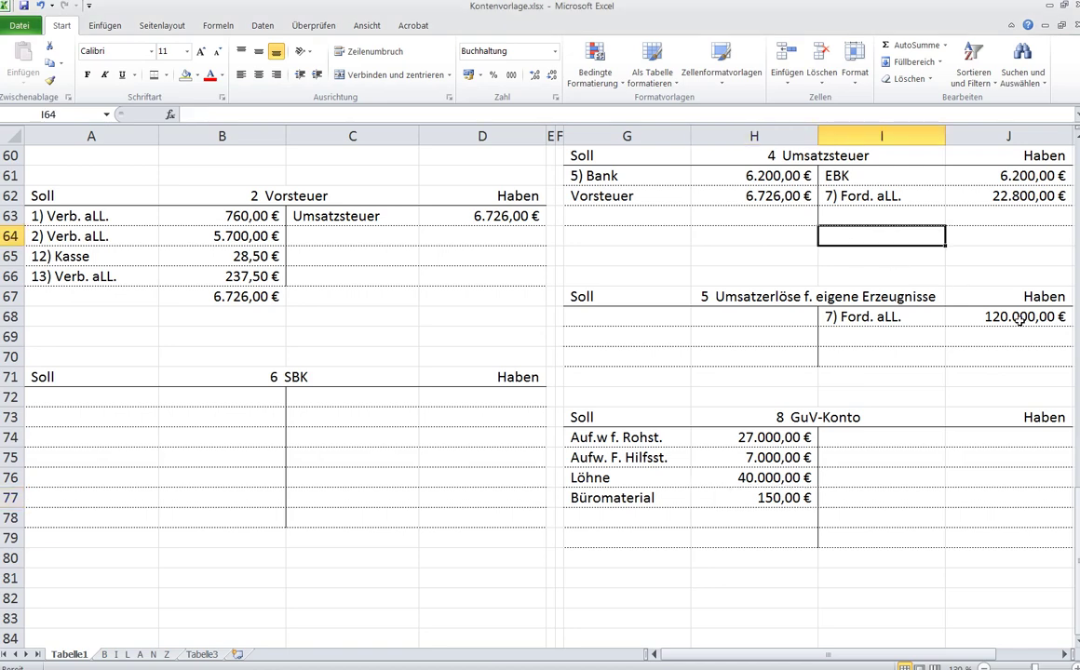
scroll(960, 294, "up", 4)
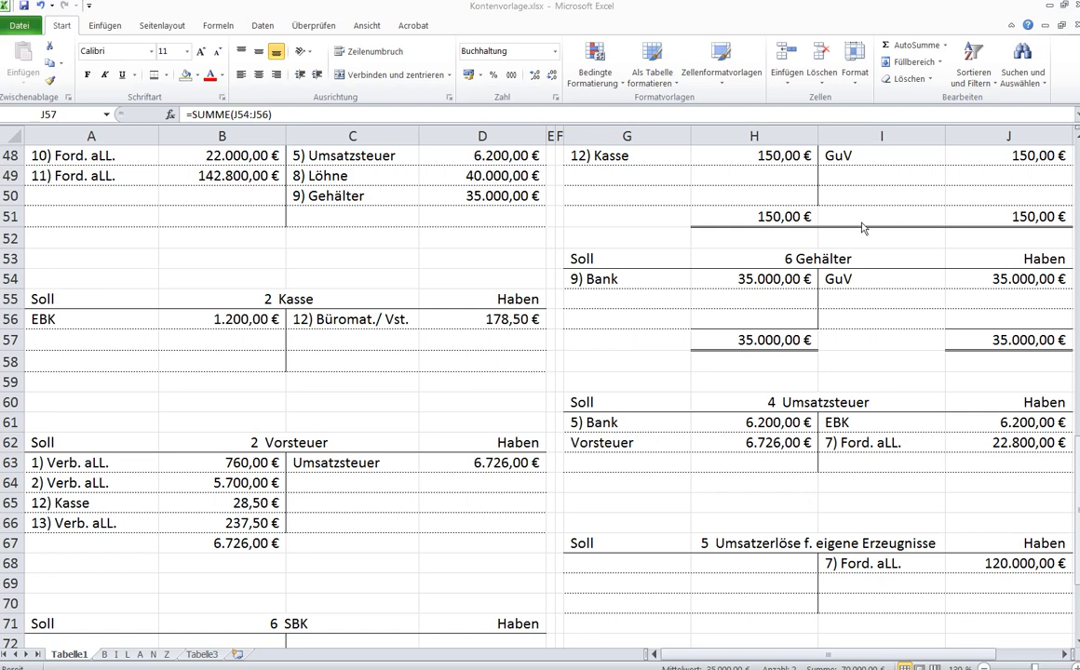
scroll(875, 217, "up", 1)
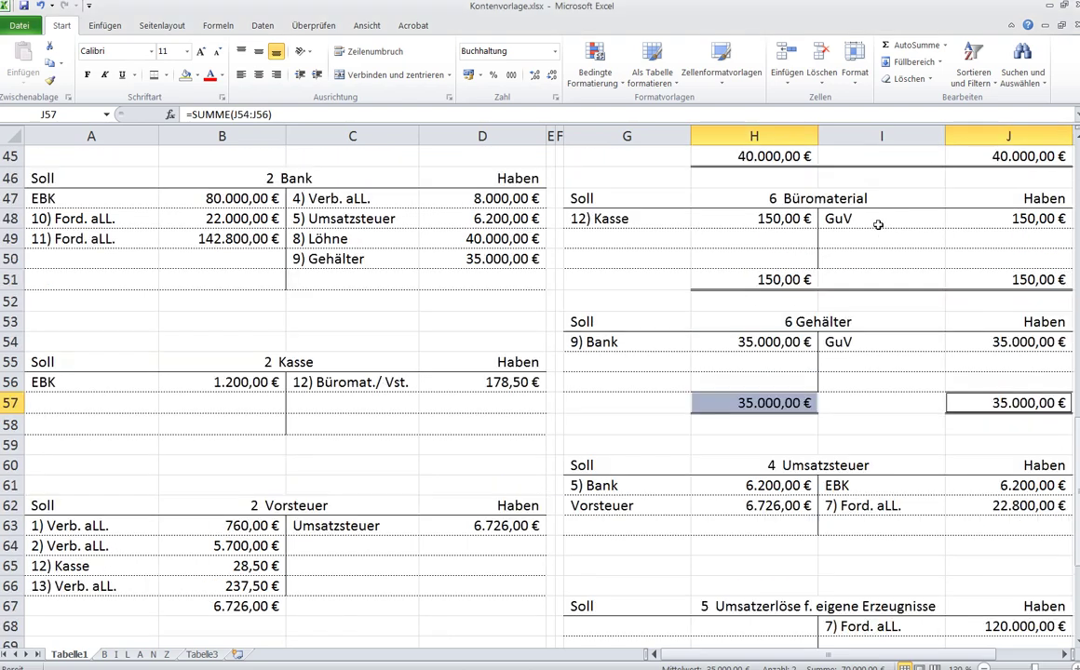
scroll(889, 270, "down", 1)
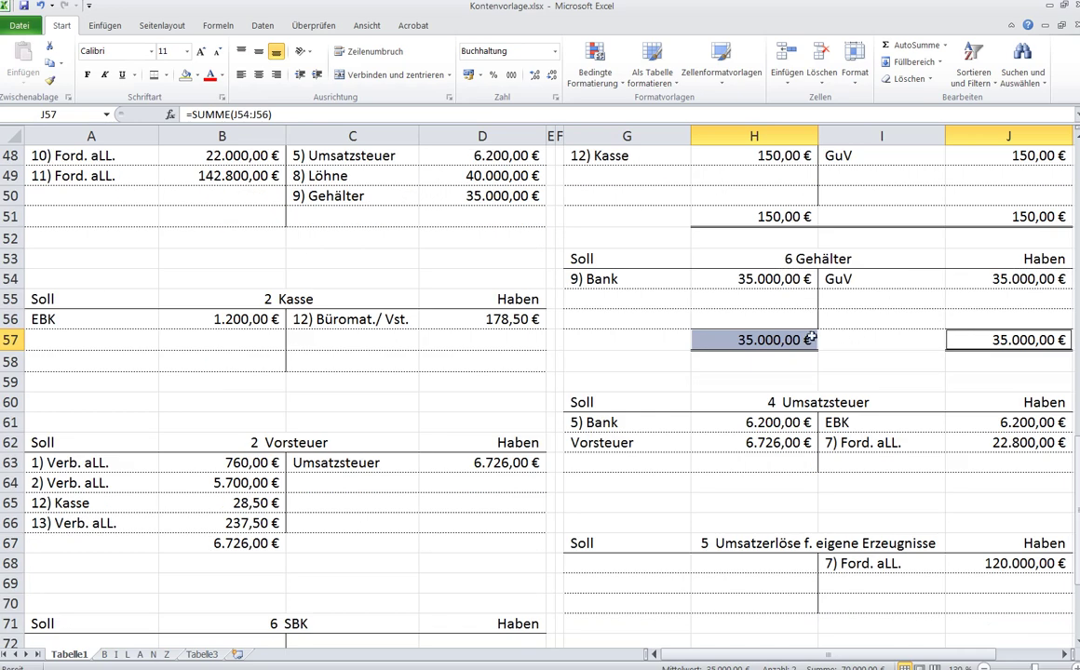
left_click(811, 340)
left_click(982, 340)
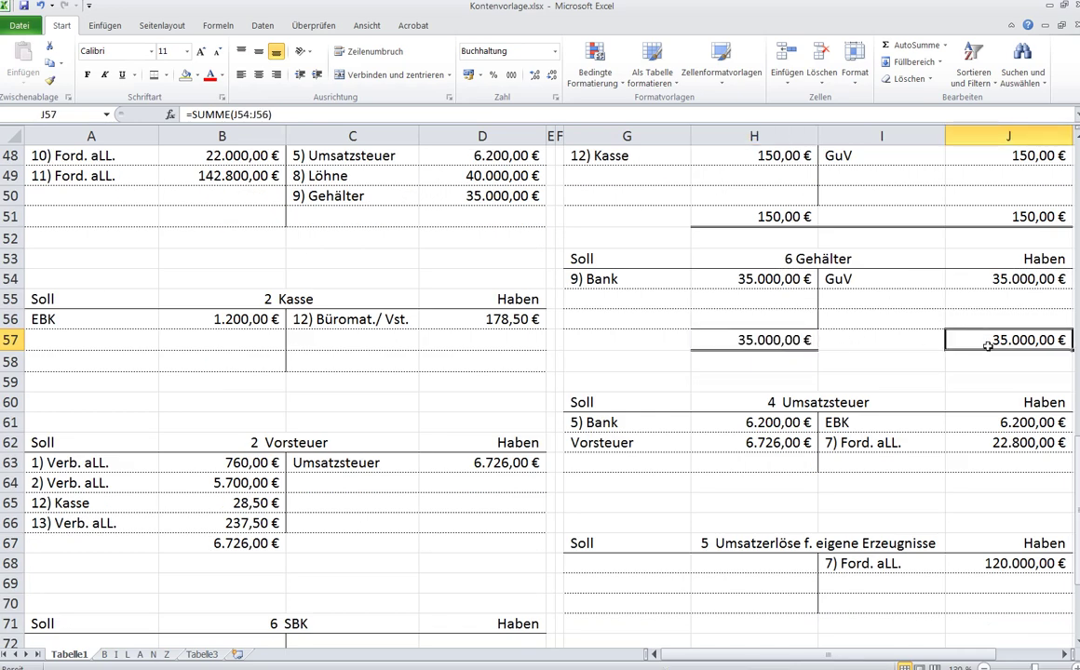
left_click(996, 279)
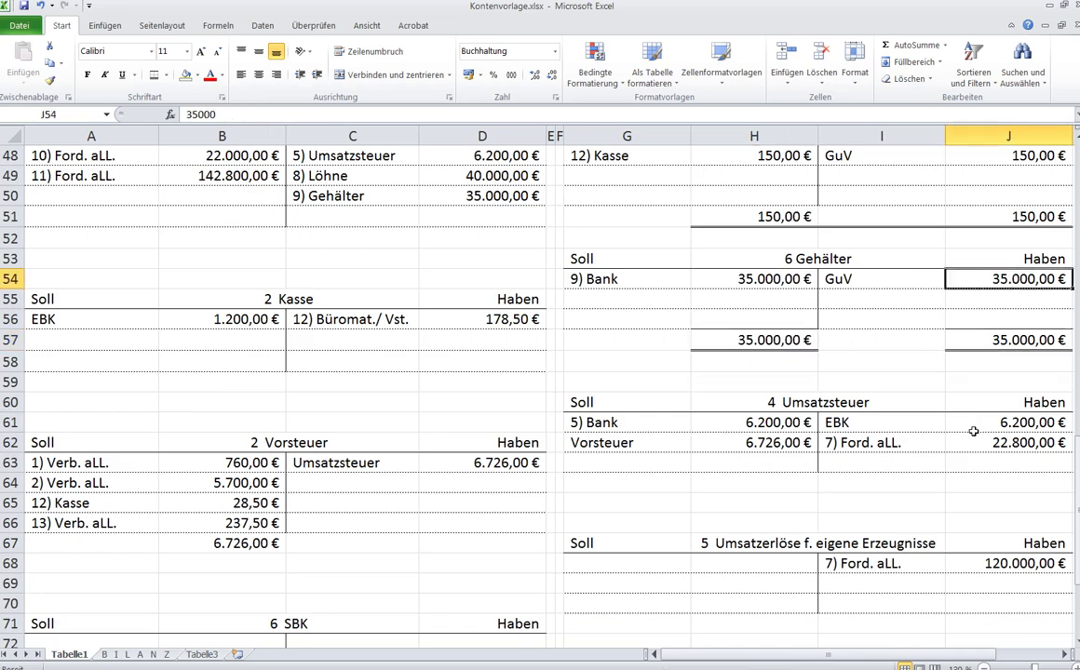
scroll(973, 431, "down", 6)
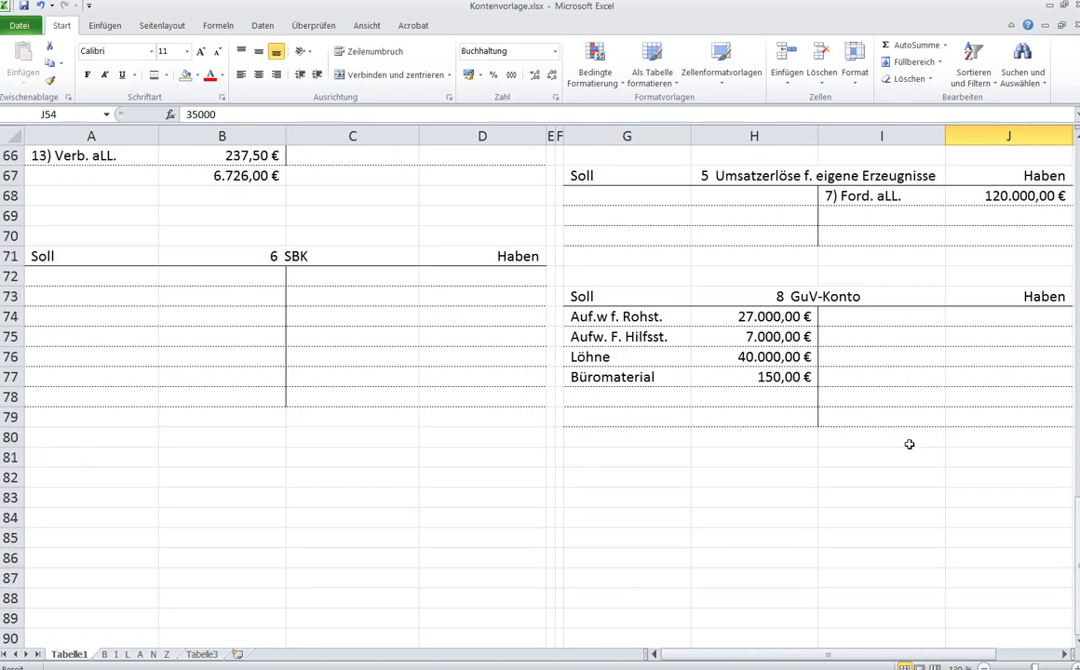
left_click(743, 399)
type("350000")
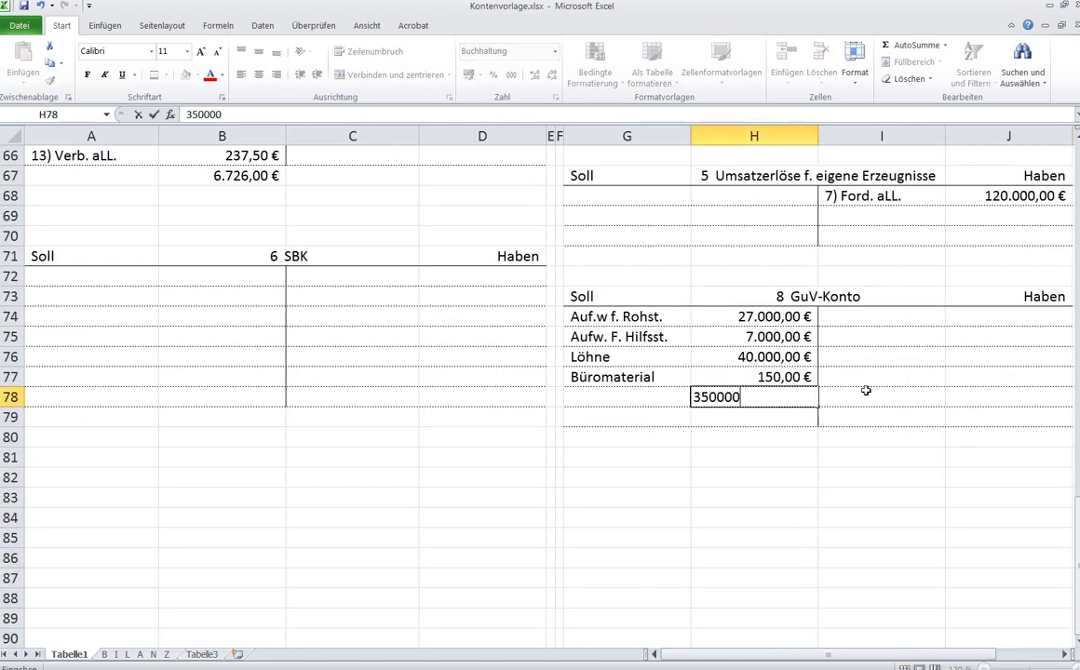
key("BackSpace")
key("ctrl+Return")
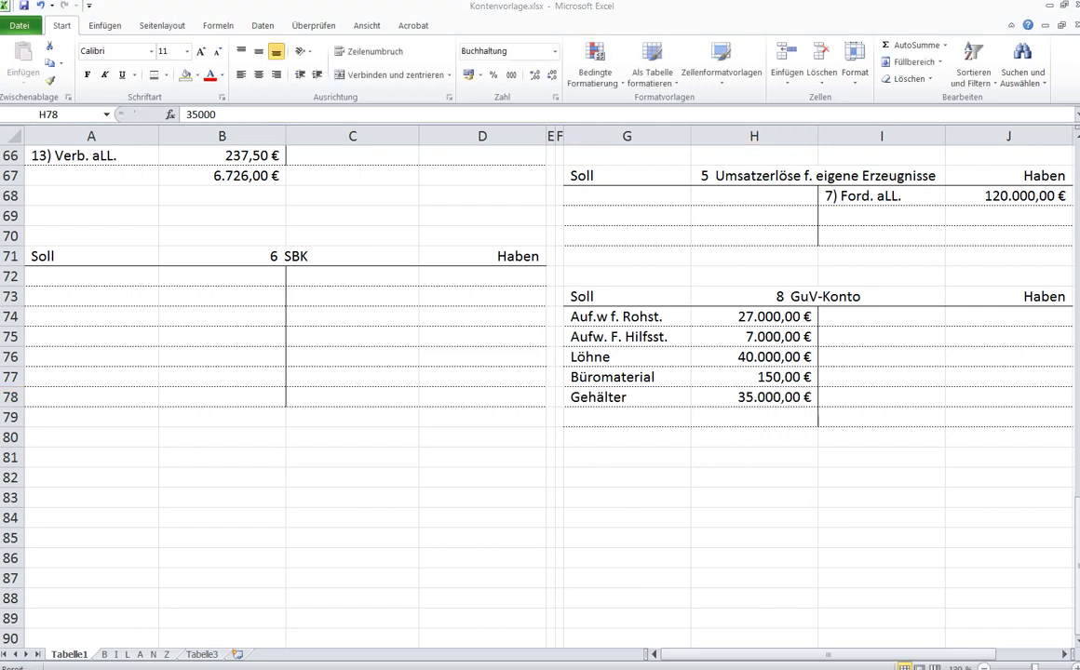
left_click(778, 402)
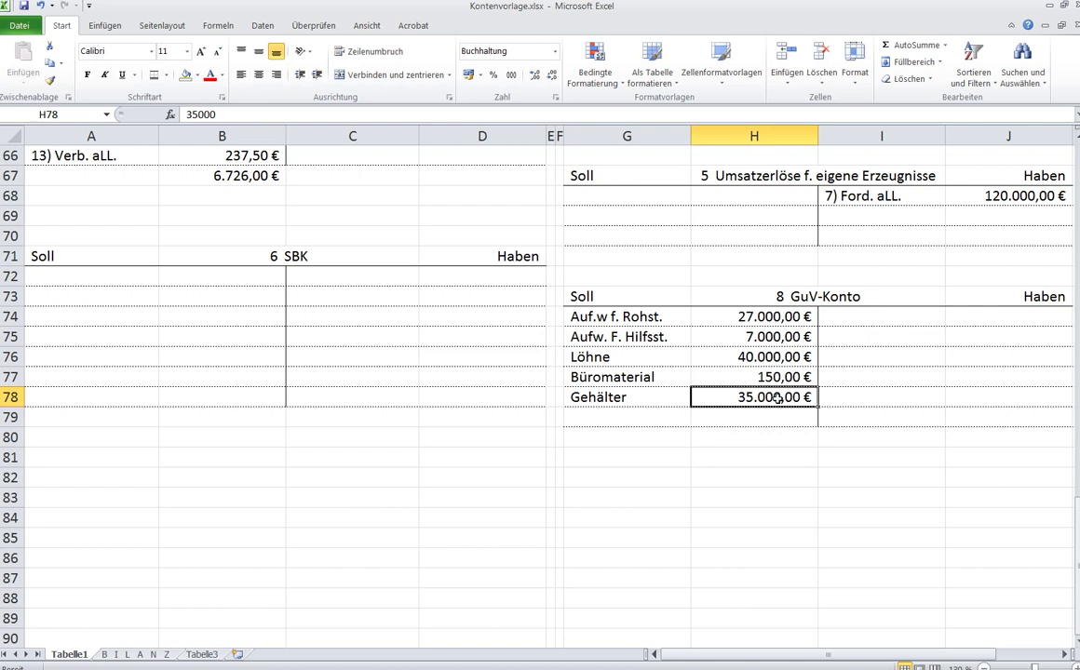
Close the Umsatzerlöse f. eigene Erzeugnisse account with a debit entry labelled GuV for 120.000,00 € in row 68.
left_click(782, 176)
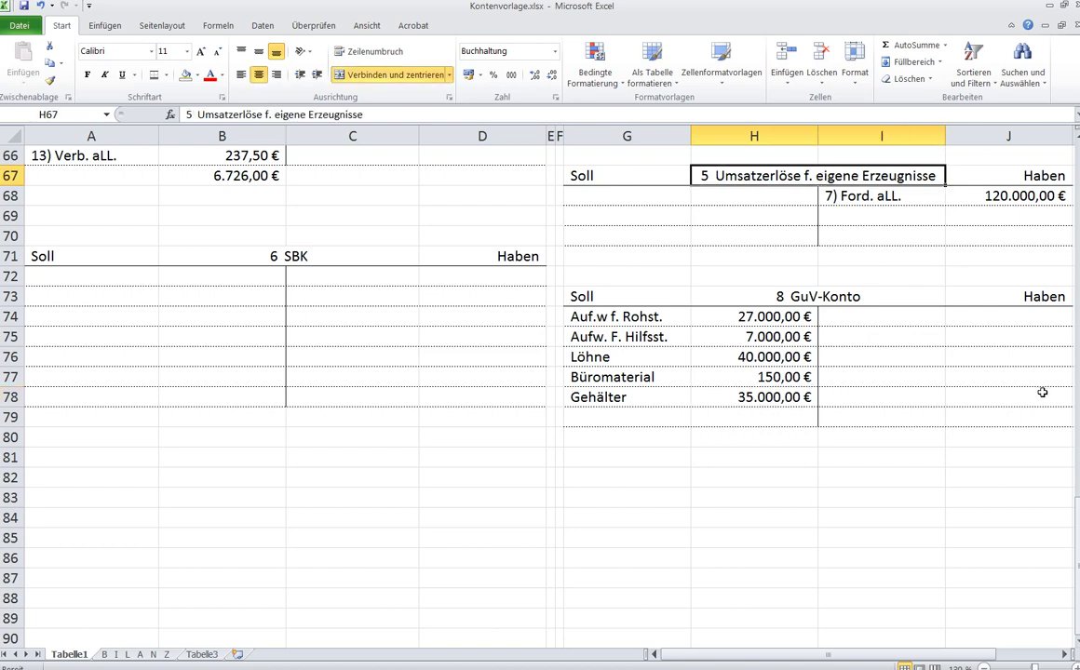
left_click(1027, 198)
left_click(784, 199)
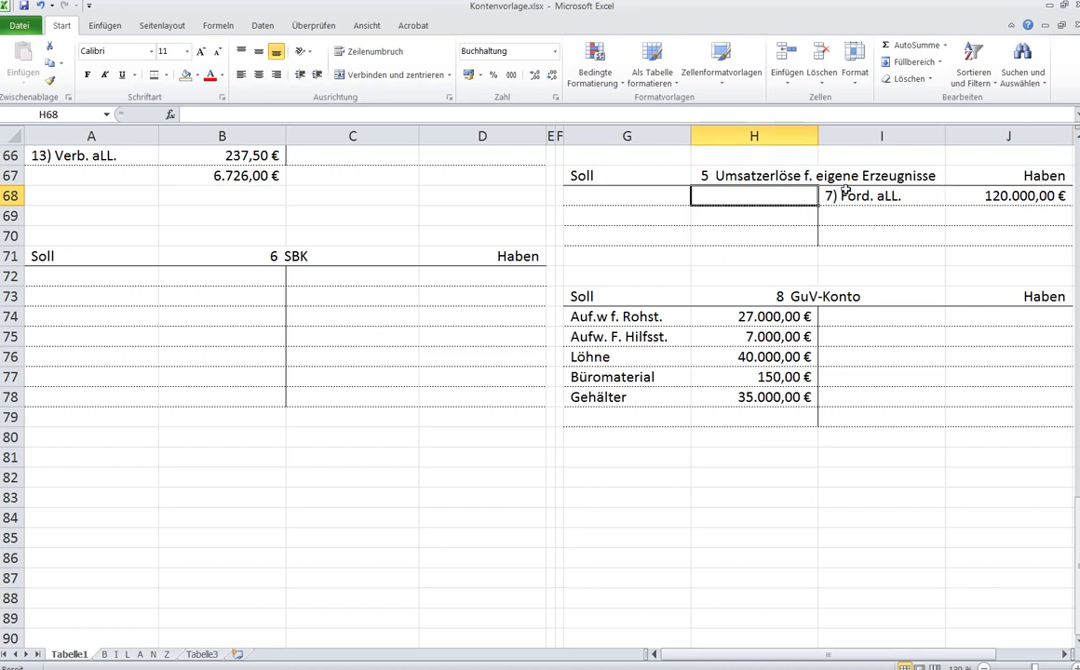
type("120000")
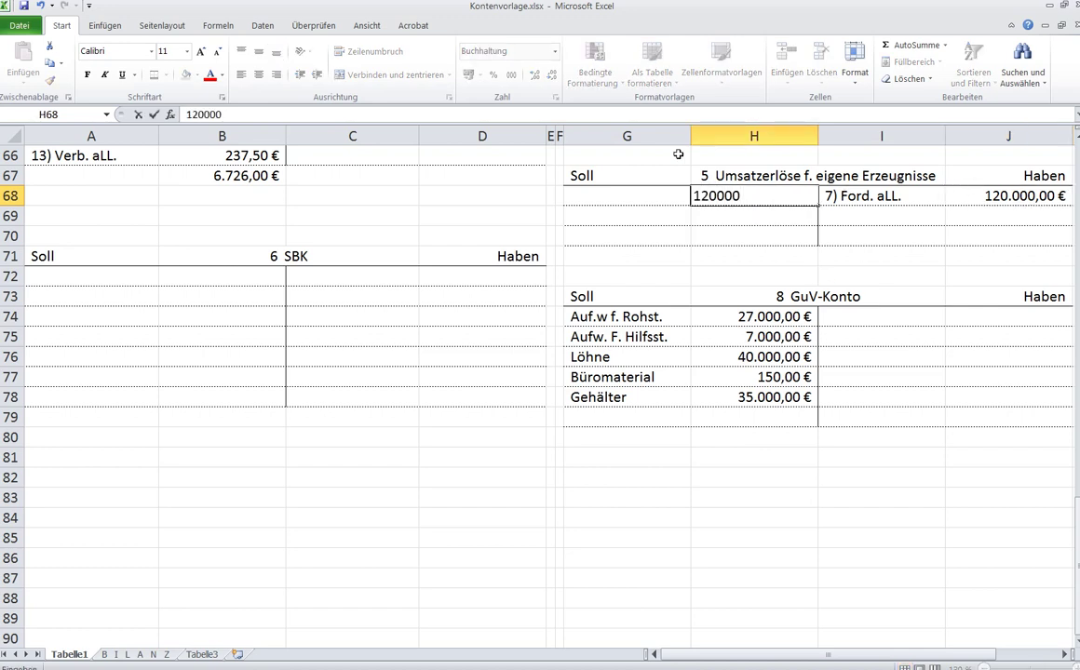
left_click(678, 196)
type("GuV")
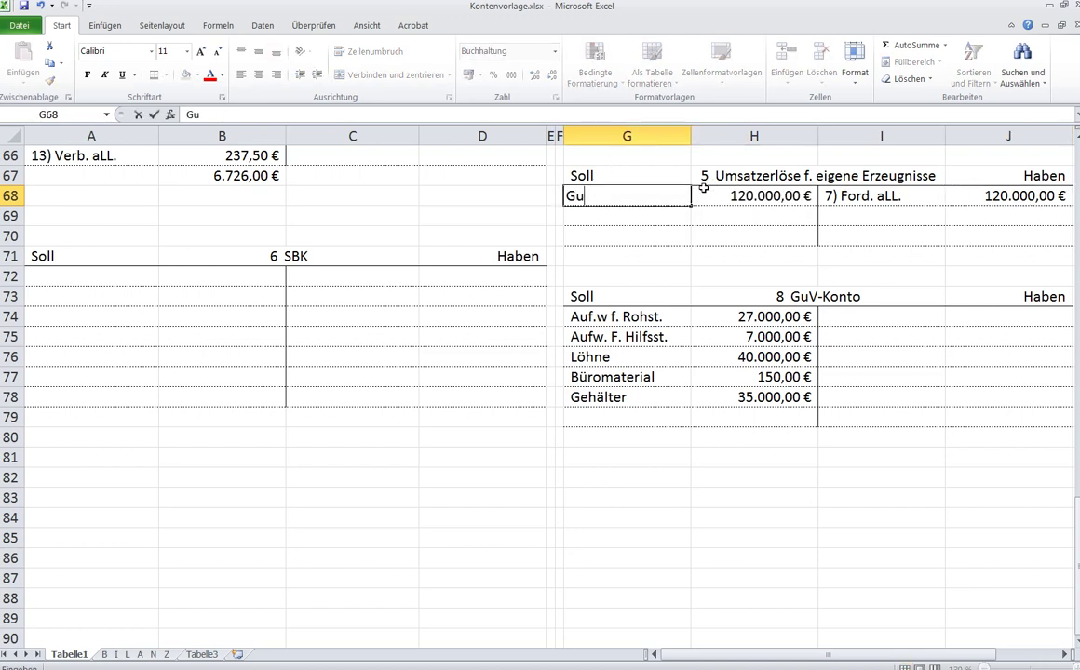
left_click(694, 177)
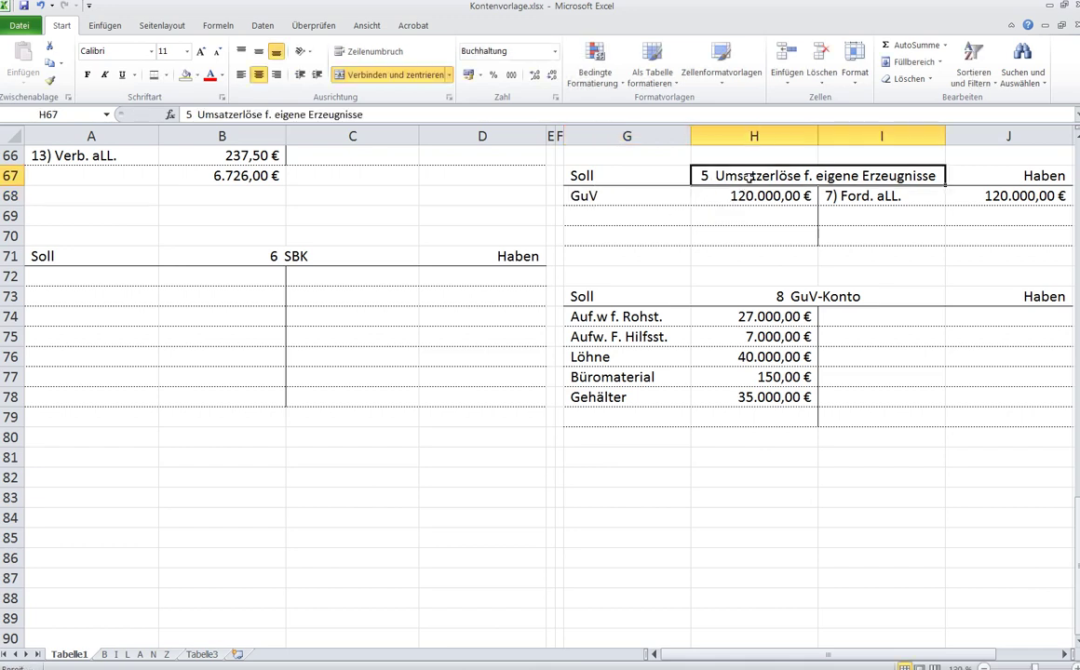
key("Down")
left_click(649, 176)
left_click(676, 196)
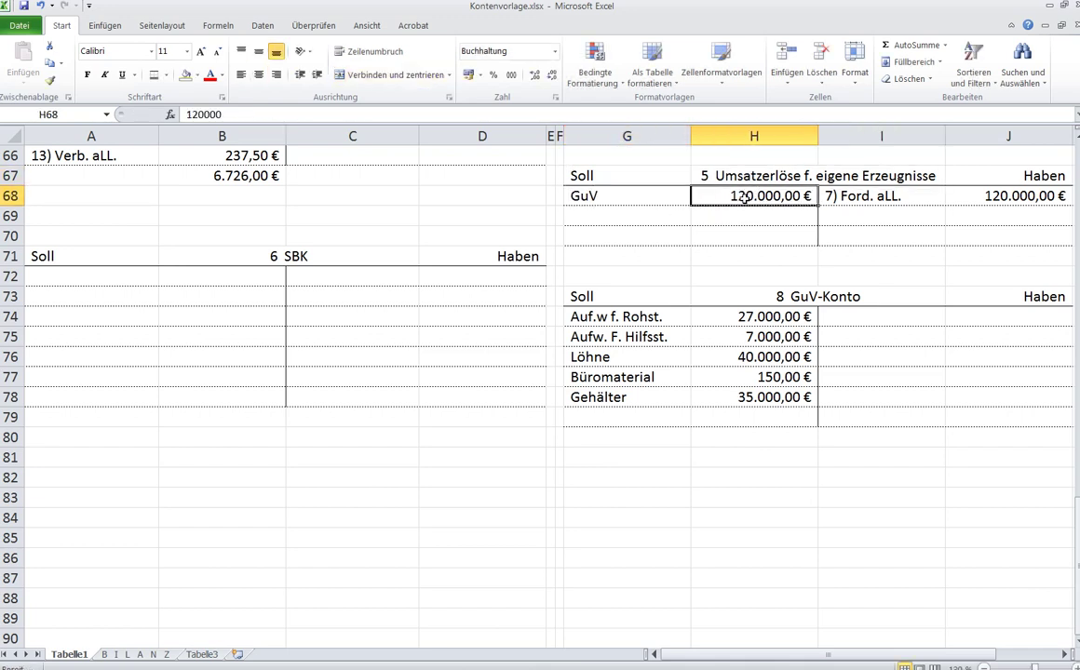
Enter the revenue counter-entry on the credit side of the GuV-Konto in row 74 as "UE für eig. Erz" with 120.000,00 €.
left_click(1010, 317)
type("120000")
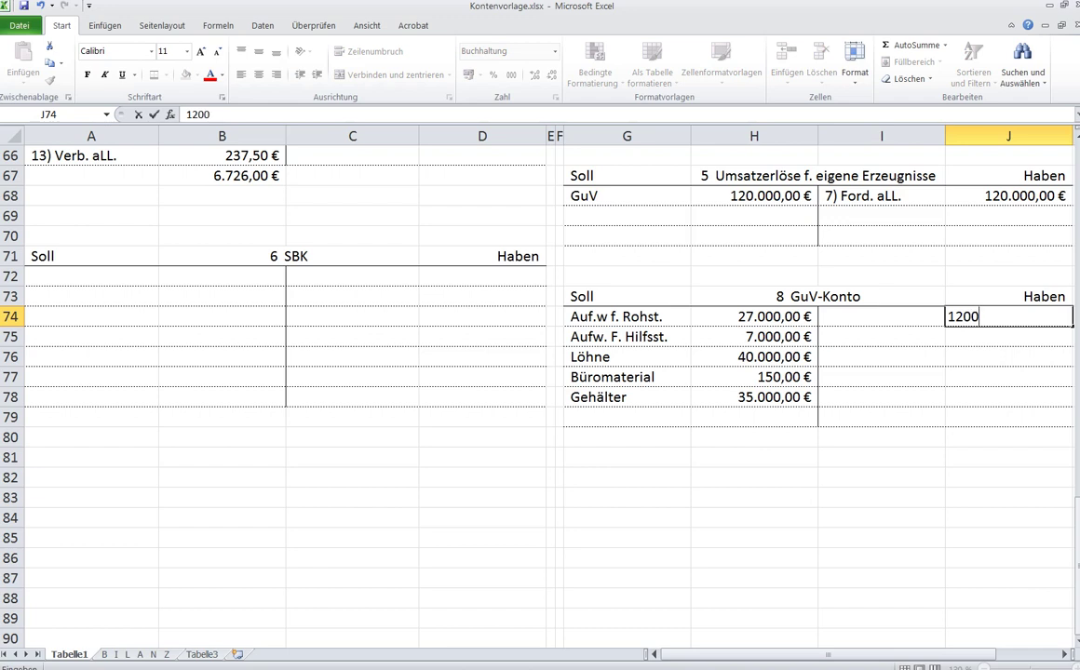
left_click(897, 317)
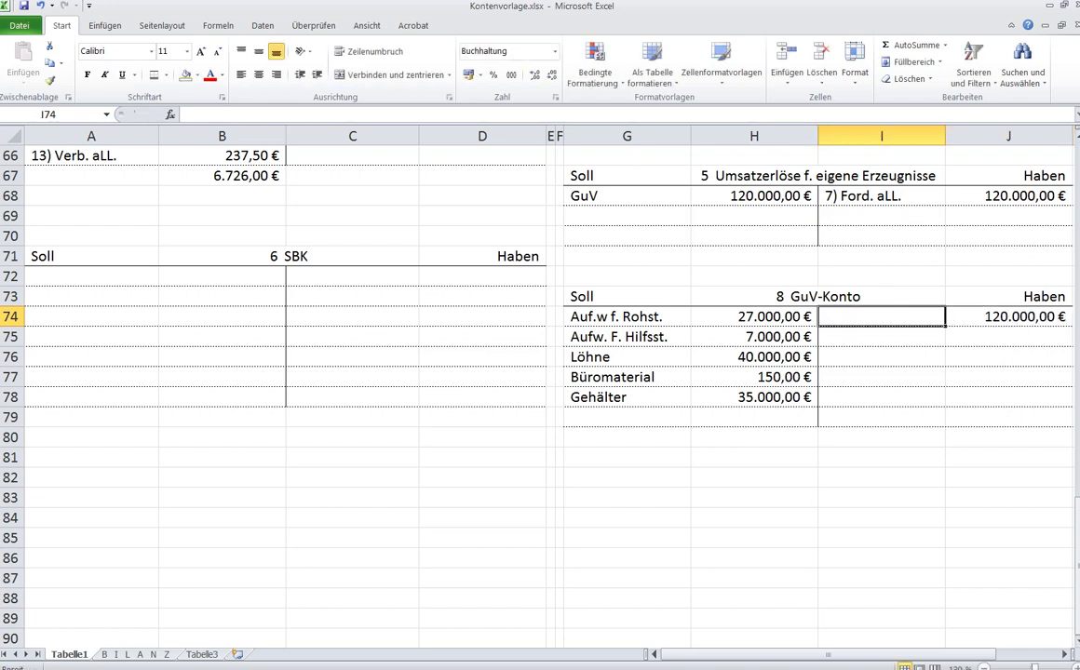
type("UE für eig. Erz")
key("Tab")
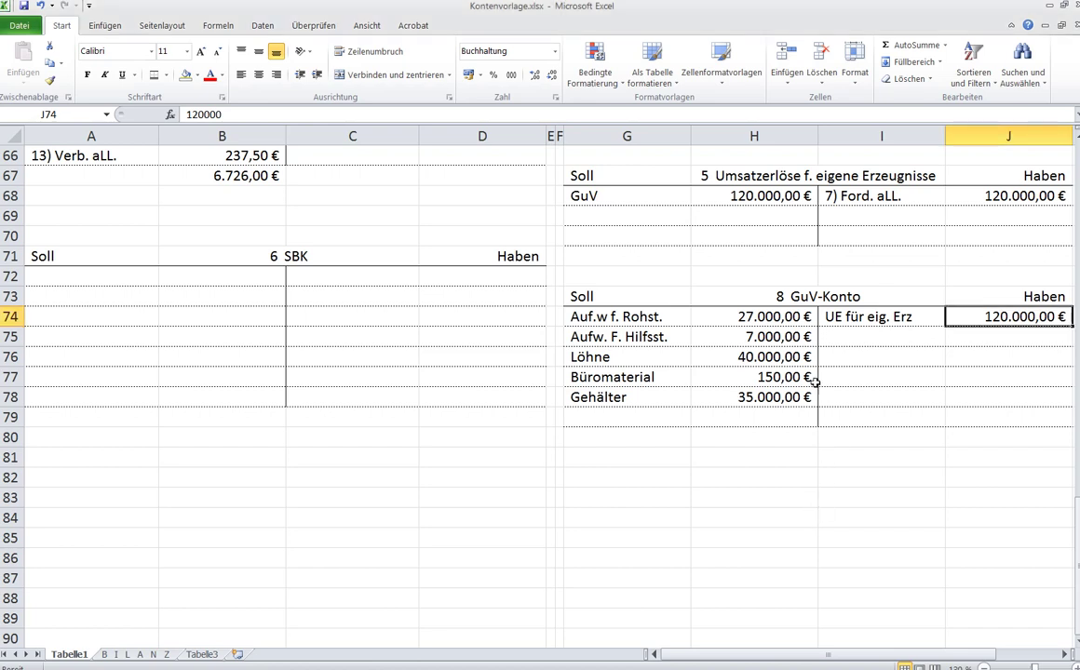
Total the expenses on the GuV-Konto's debit side in H82 with AutoSumme as a side calculation, and undo the sum.
left_click(777, 316)
left_click_drag(777, 317, 774, 477)
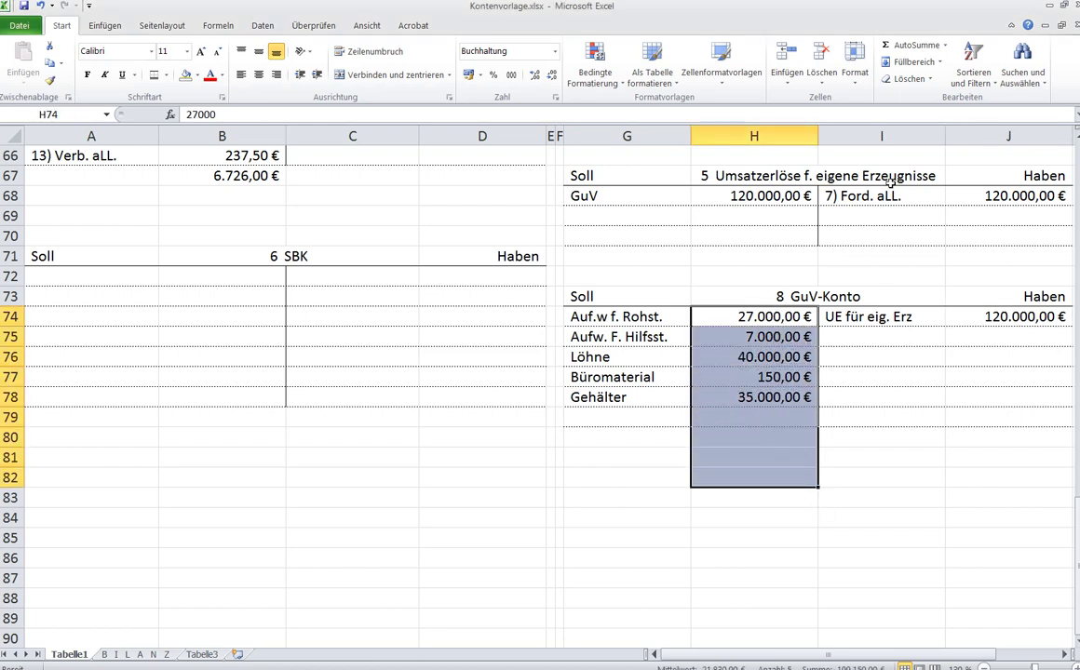
left_click(917, 44)
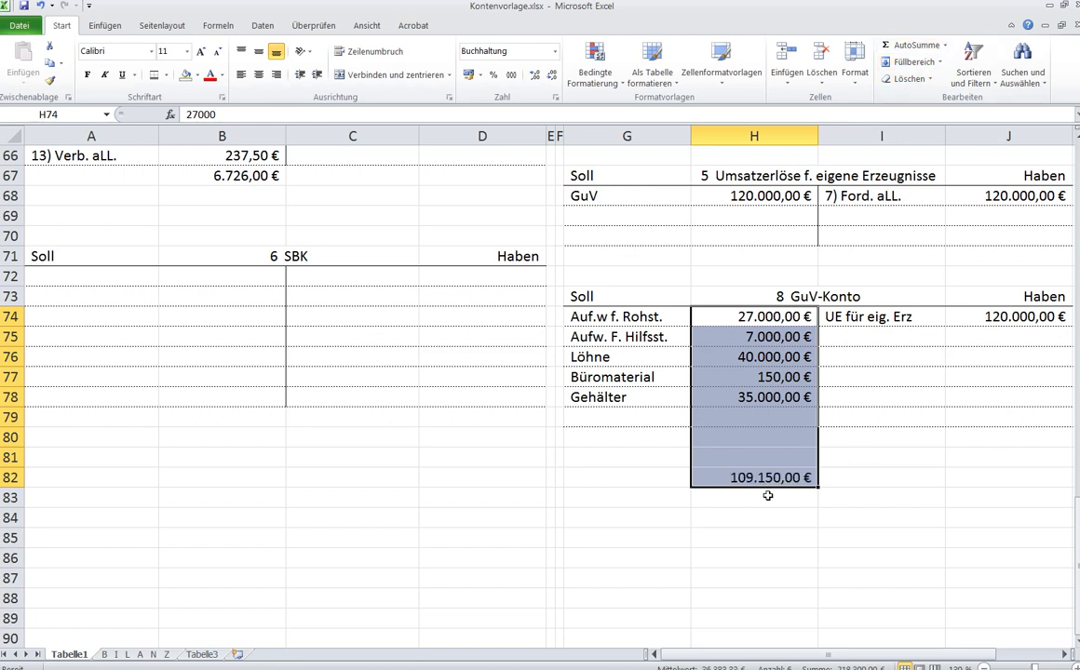
left_click(978, 316)
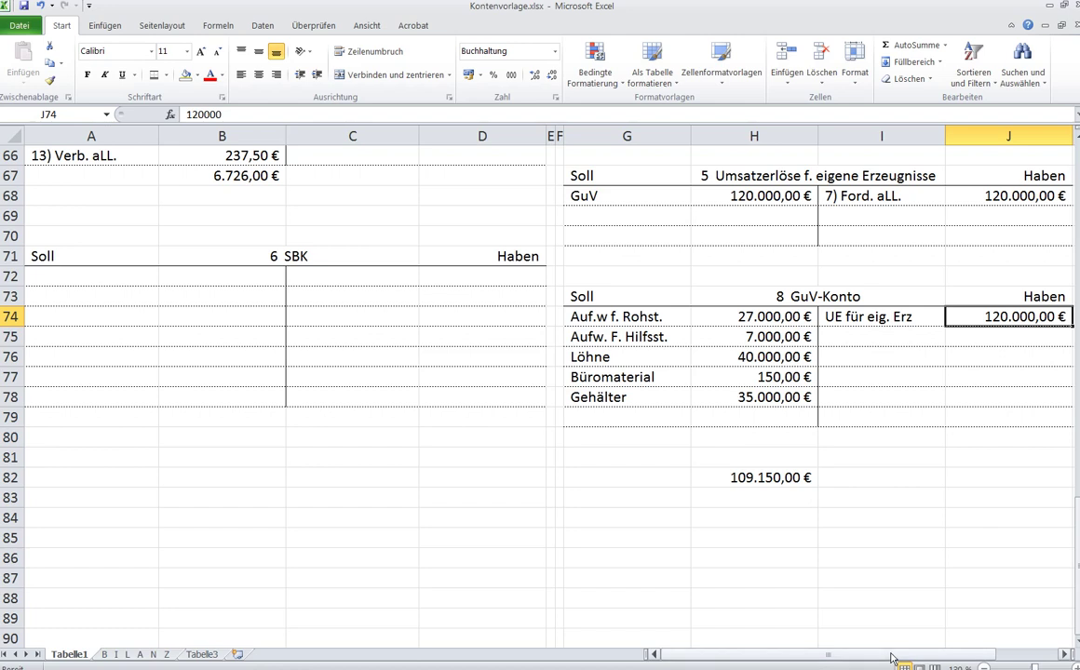
left_click(38, 7)
left_click(959, 317)
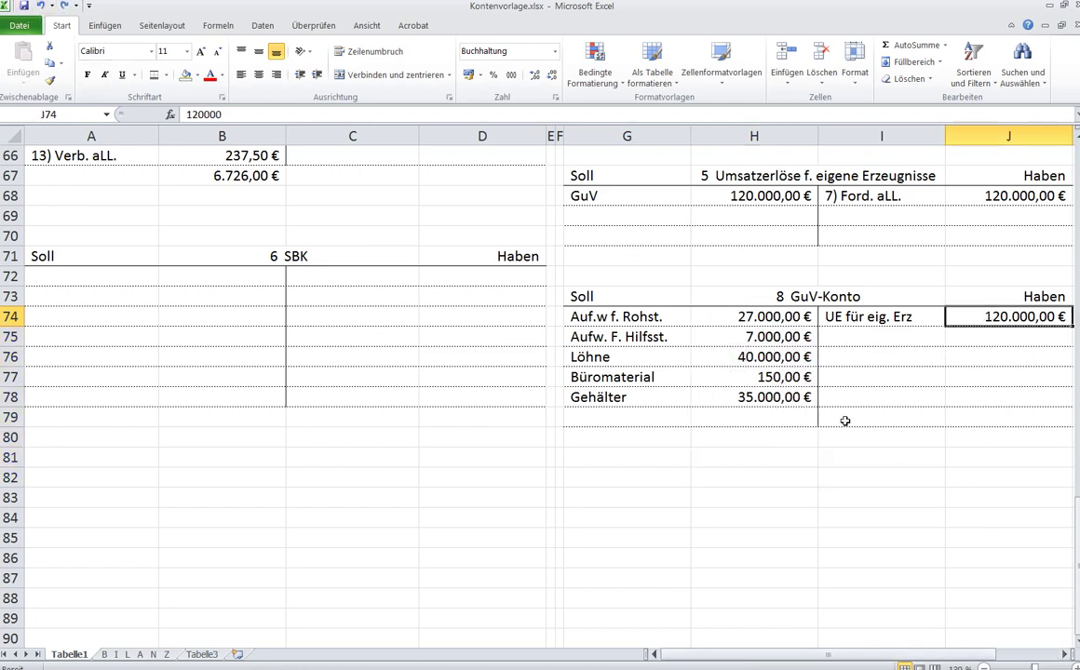
Fill cell H79, the balance cell below the expenses in the GuV-Konto, with yellow.
left_click_drag(724, 397, 723, 317)
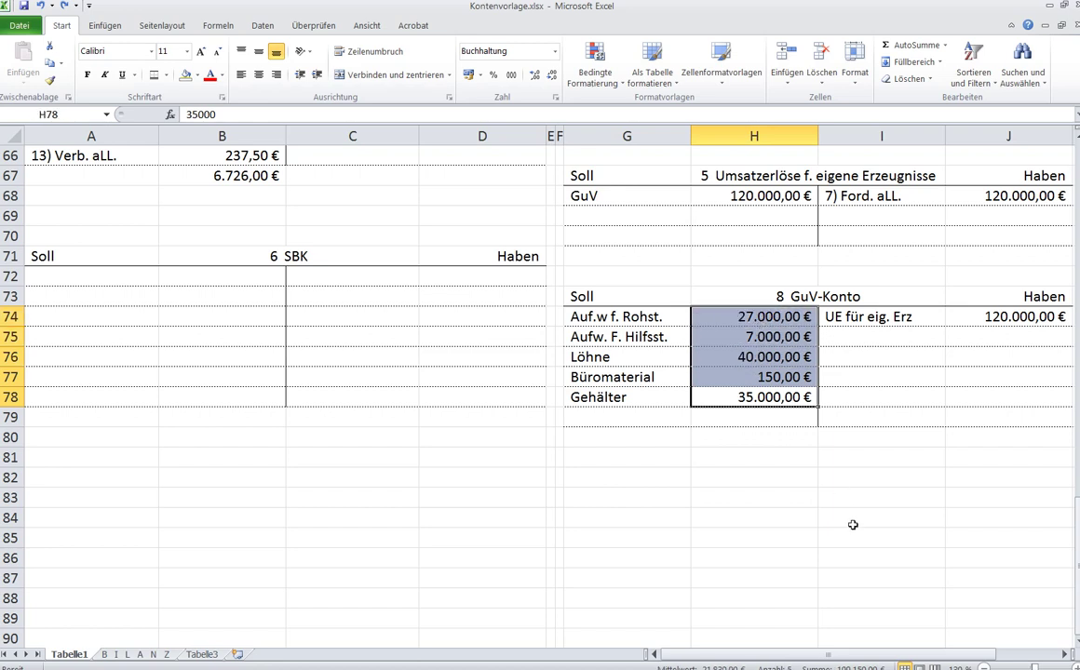
left_click(766, 419)
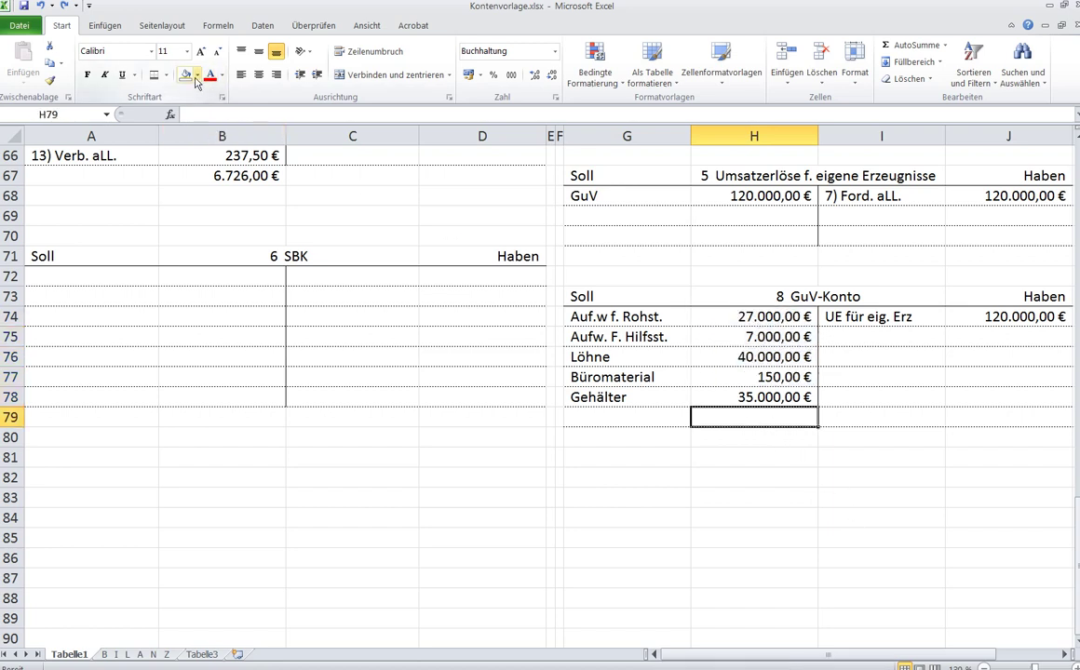
left_click(197, 78)
left_click(222, 190)
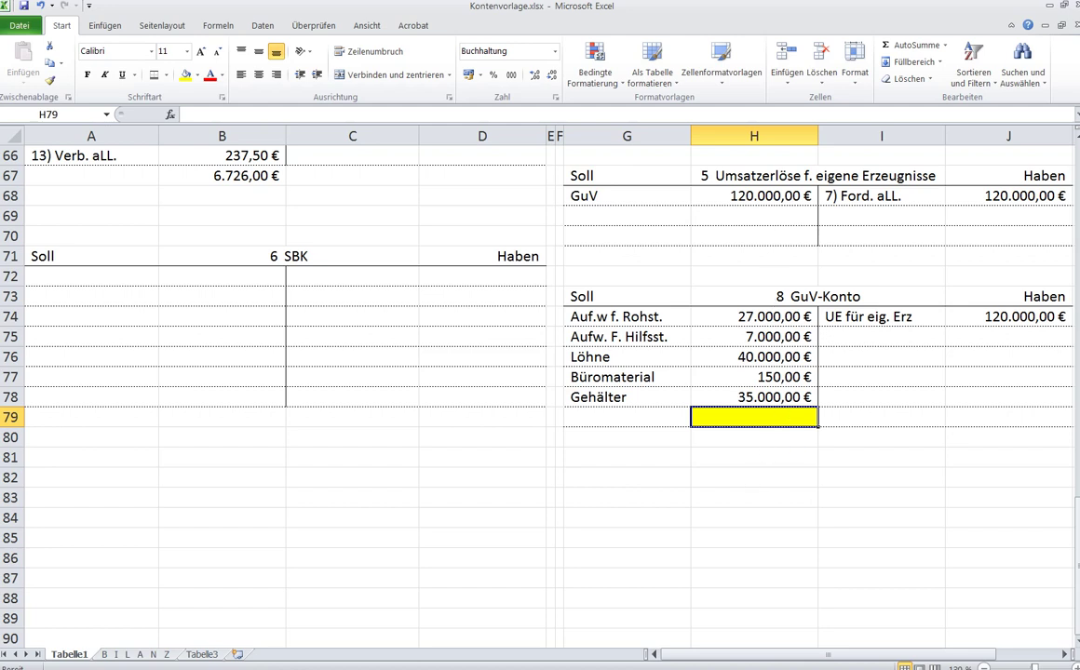
Enter the GuV-Konto's balance on the debit side in row 79 as "EK" with 10.850,00 €.
type("10850")
key("ctrl+Return")
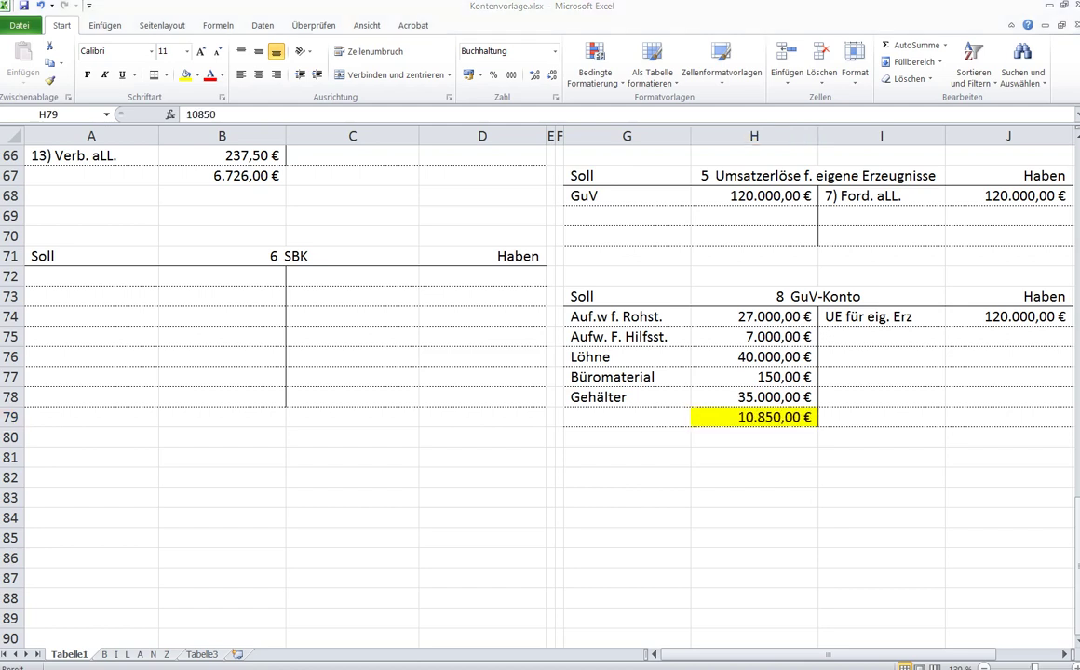
left_click(629, 420)
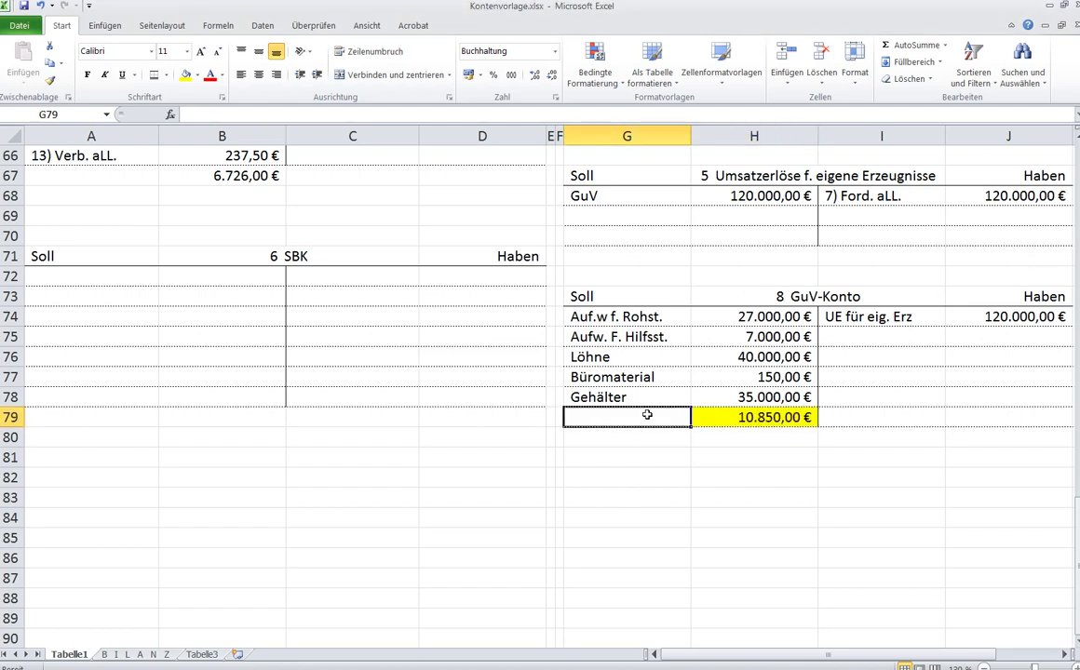
type("EK")
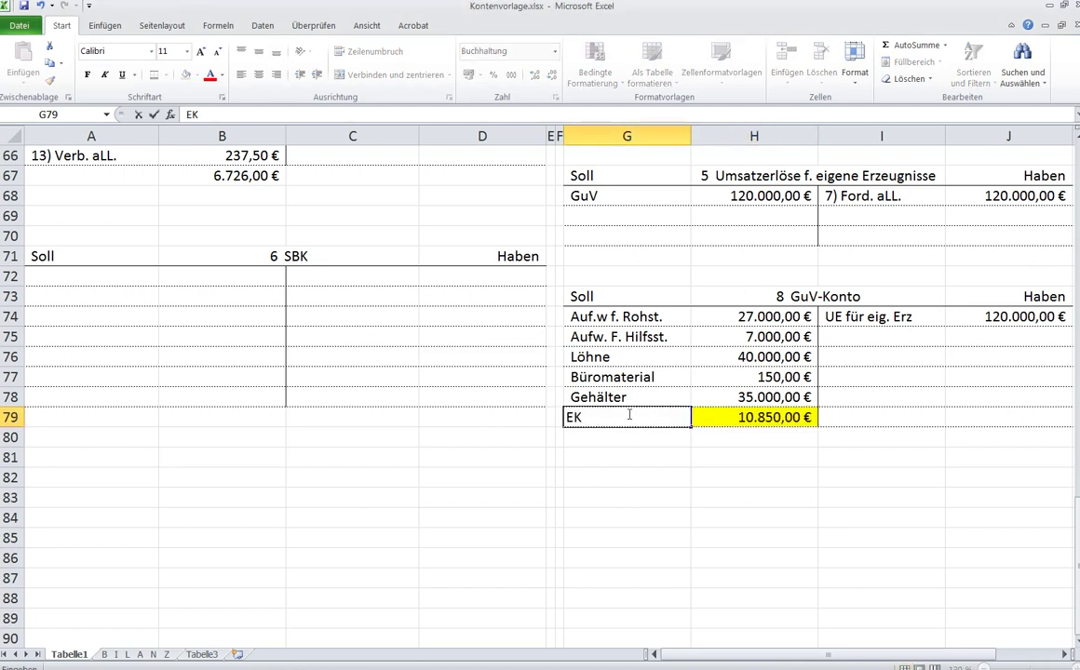
key("Tab")
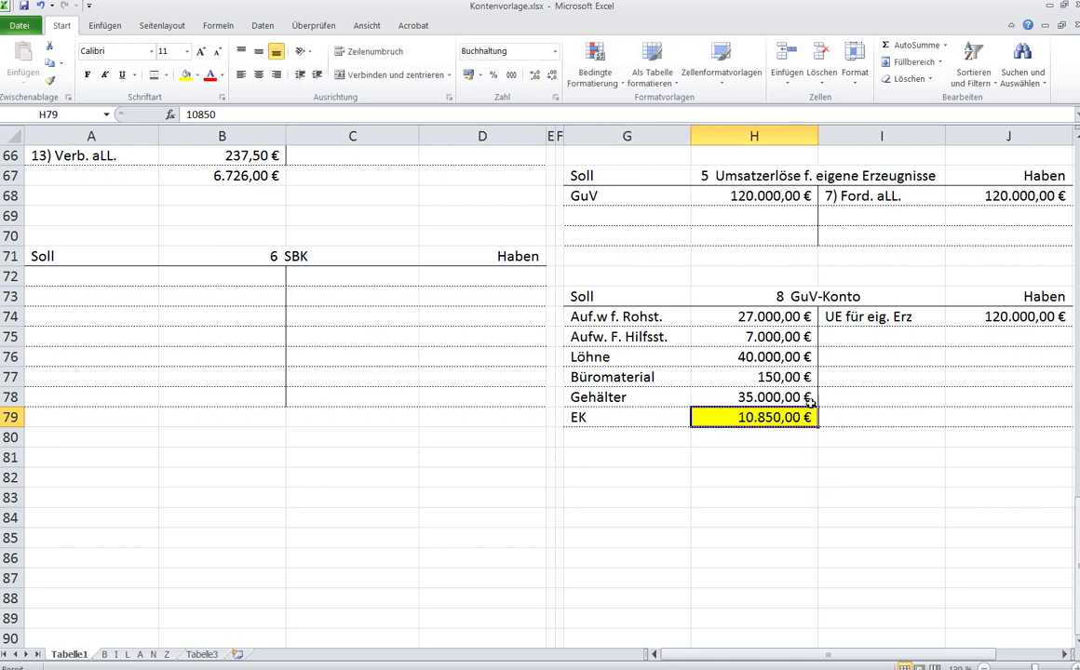
left_click_drag(773, 316, 778, 398)
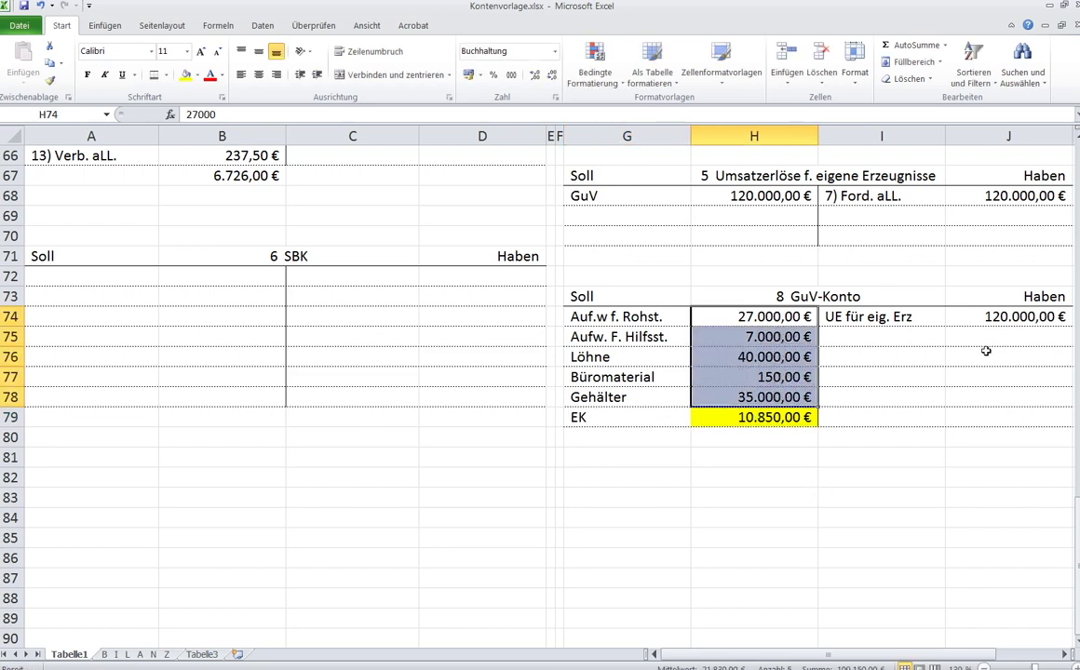
Enter the GuV-Konto's balance on the credit side of Eigenkapital in row 14 as "GuV" with 10.850,00 €.
left_click(993, 316)
left_click(1011, 338)
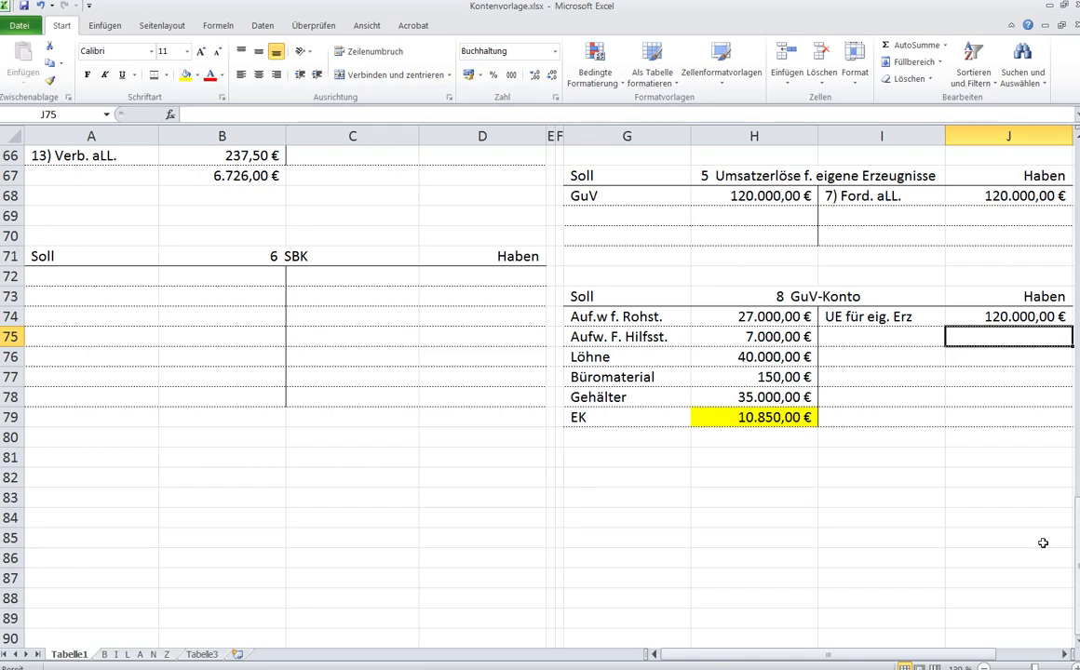
left_click(806, 421)
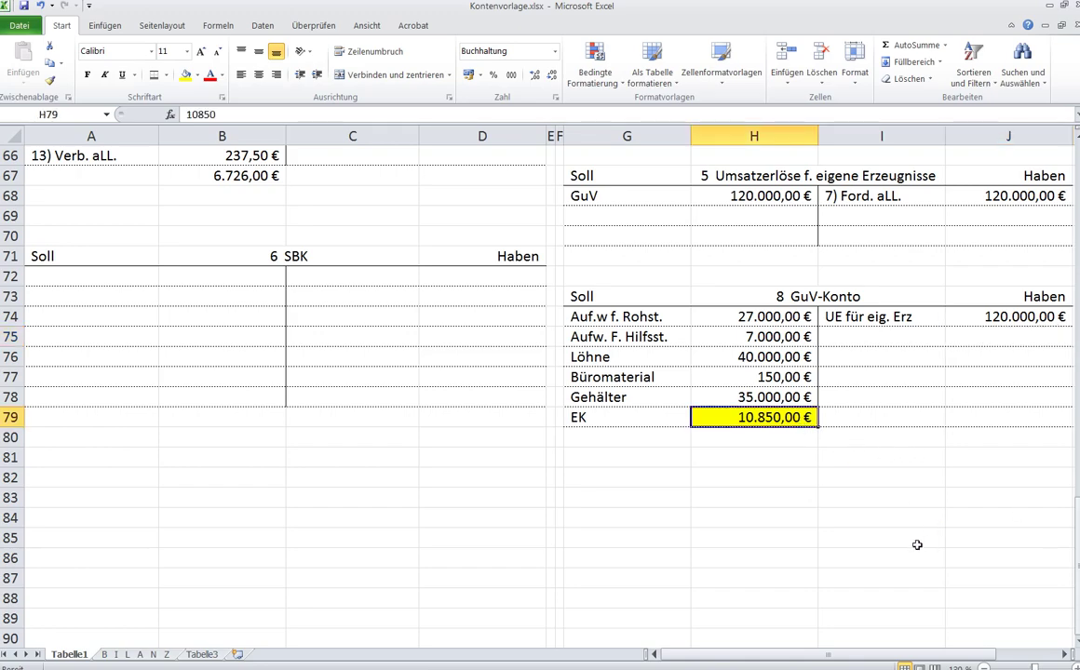
scroll(917, 545, "up", 20)
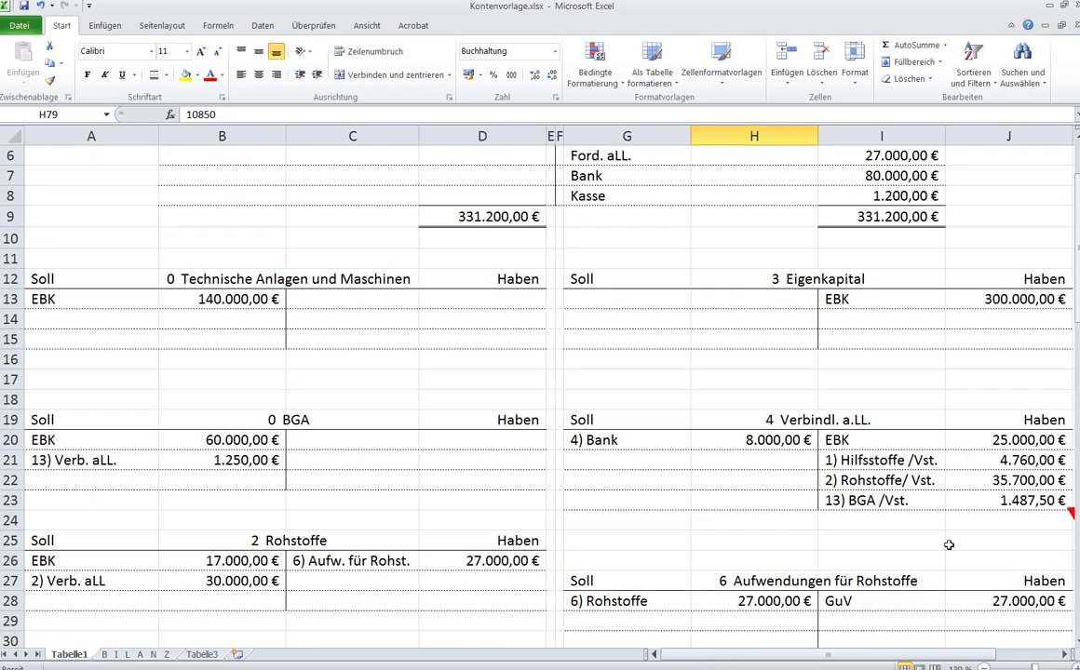
left_click(1008, 317)
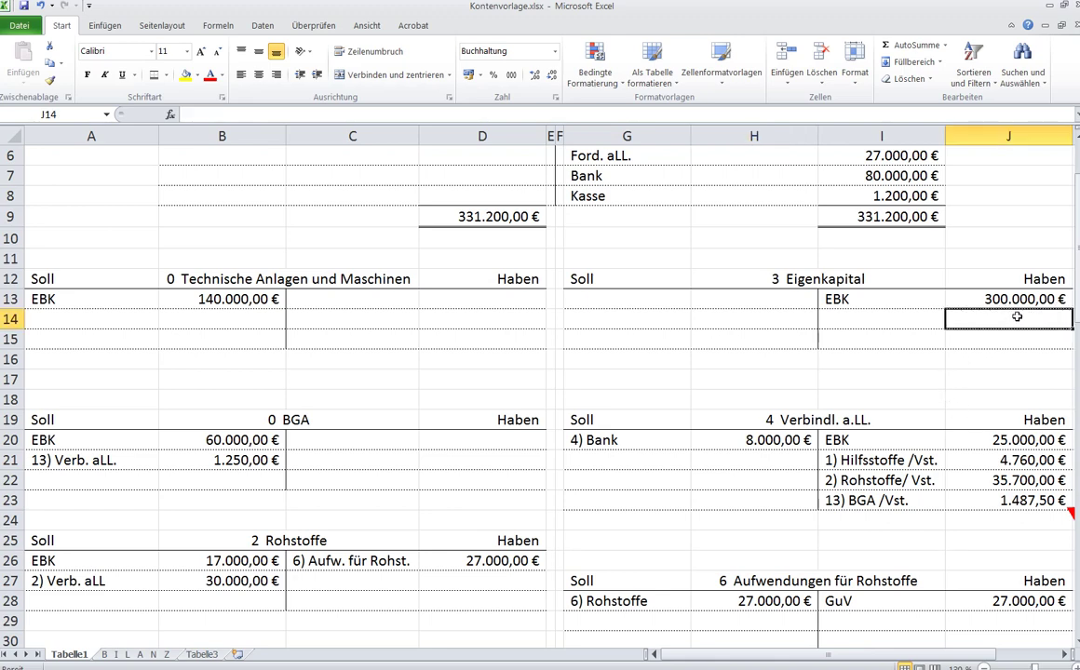
type("10850")
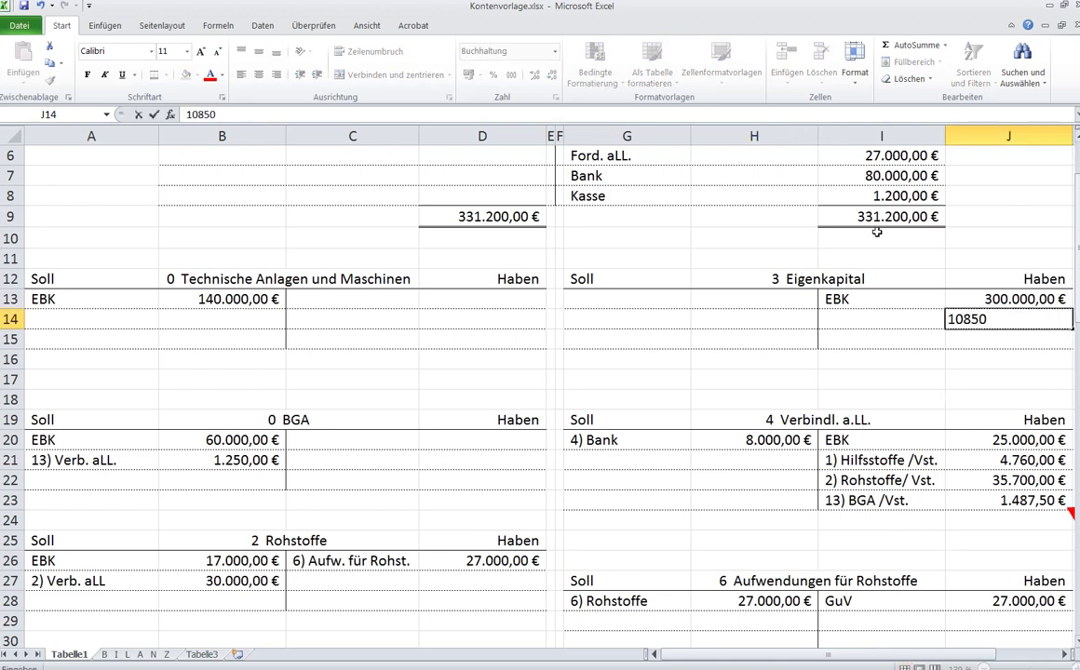
left_click(860, 318)
type("GuV")
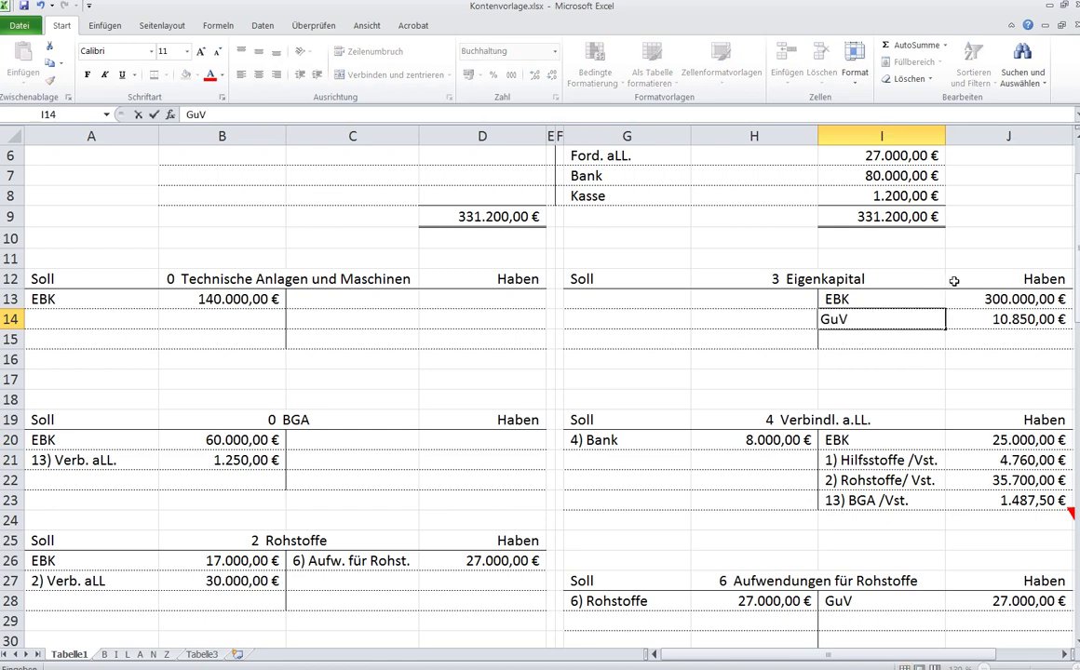
left_click(984, 357)
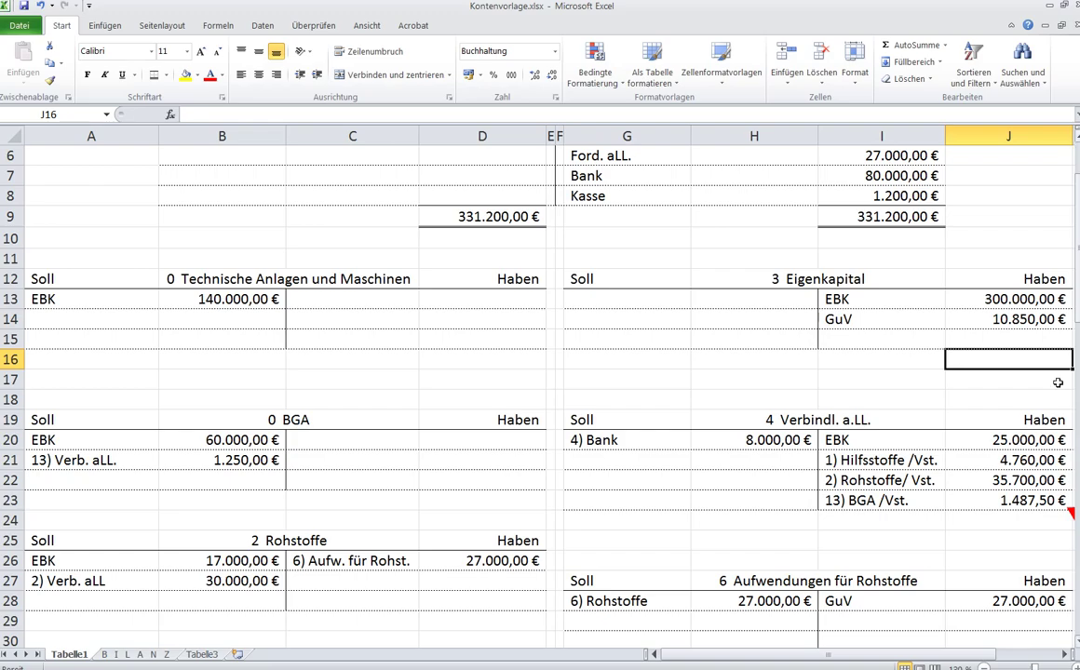
Total both sides of the GuV-Konto in H80 and J80 with AutoSumme, and give the totals a single top and double bottom border.
scroll(959, 391, "down", 16)
scroll(964, 386, "down", 5)
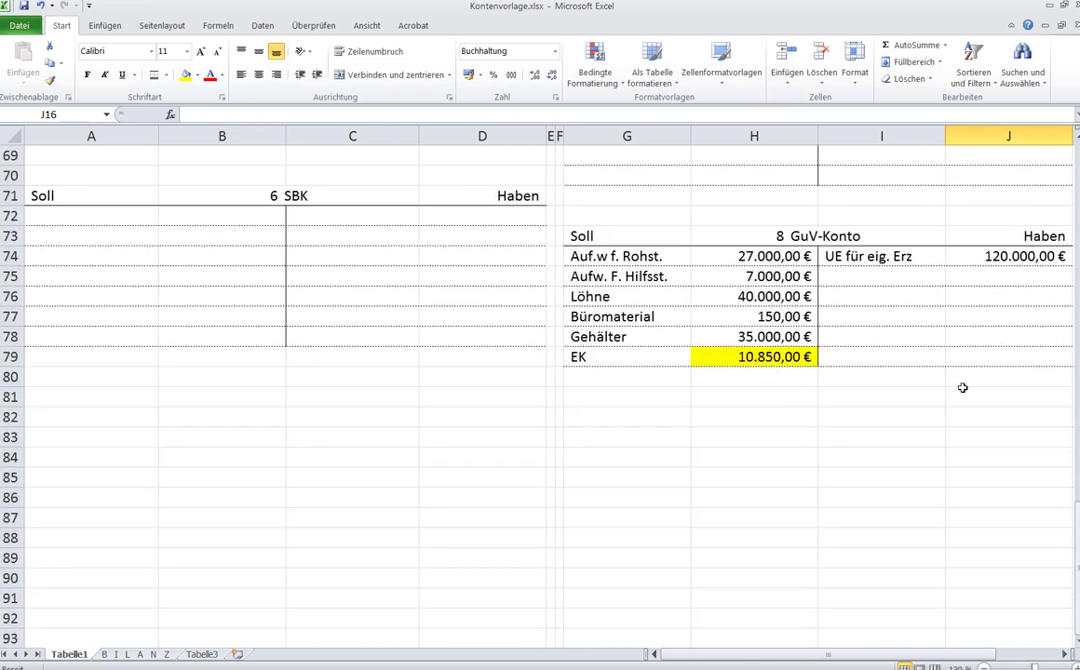
scroll(962, 385, "up", 1)
left_click_drag(759, 316, 1012, 422)
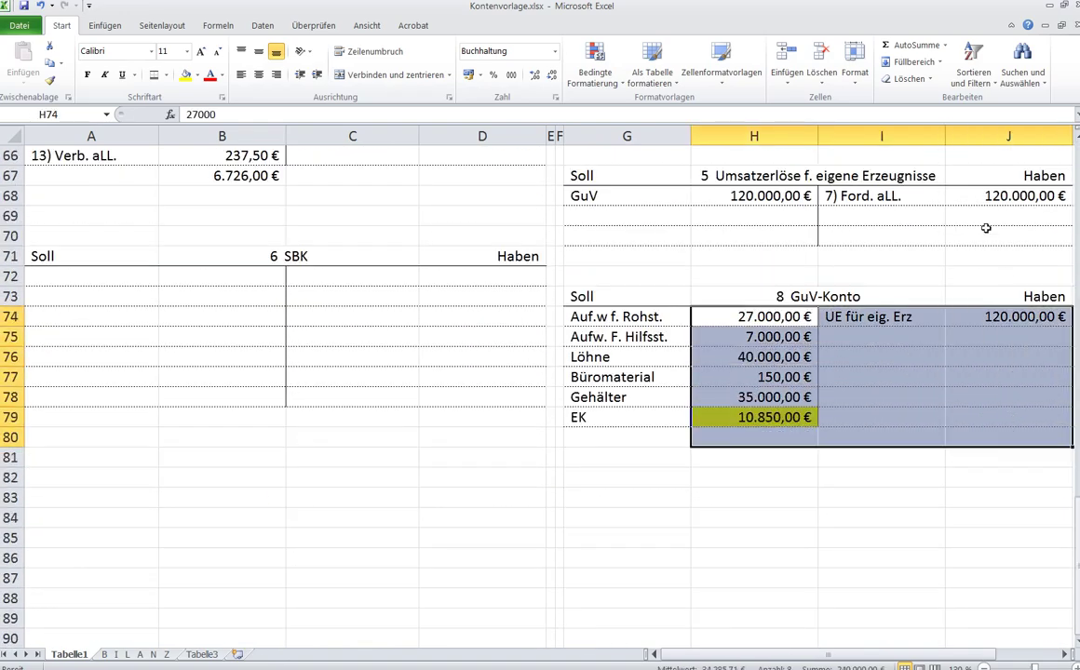
left_click(908, 45)
left_click(757, 442)
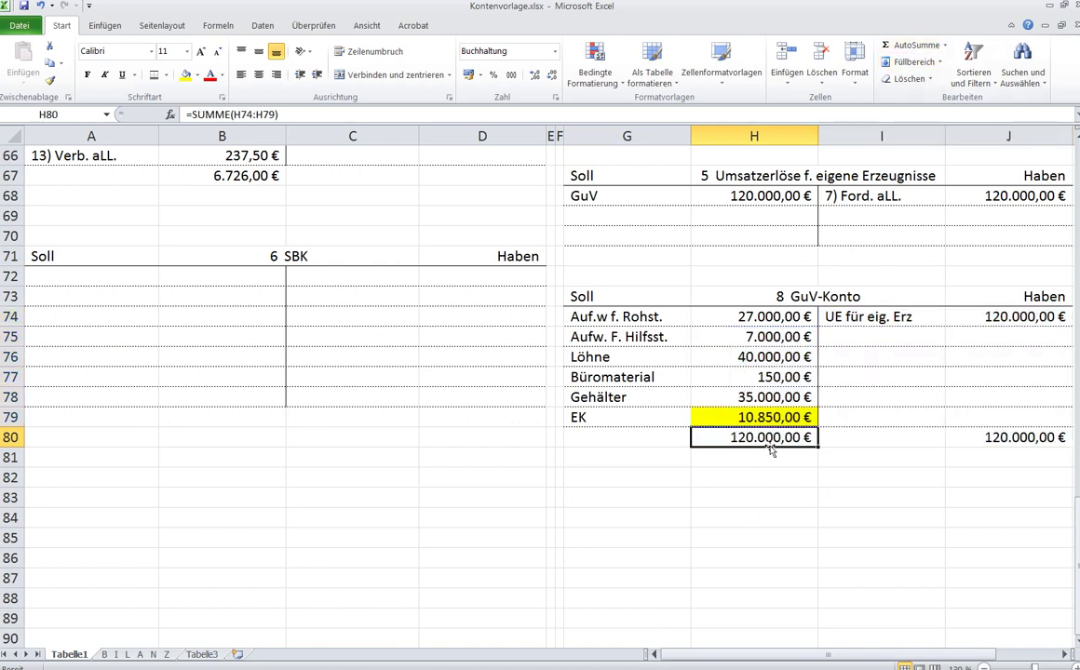
left_click(1005, 437, "ctrl")
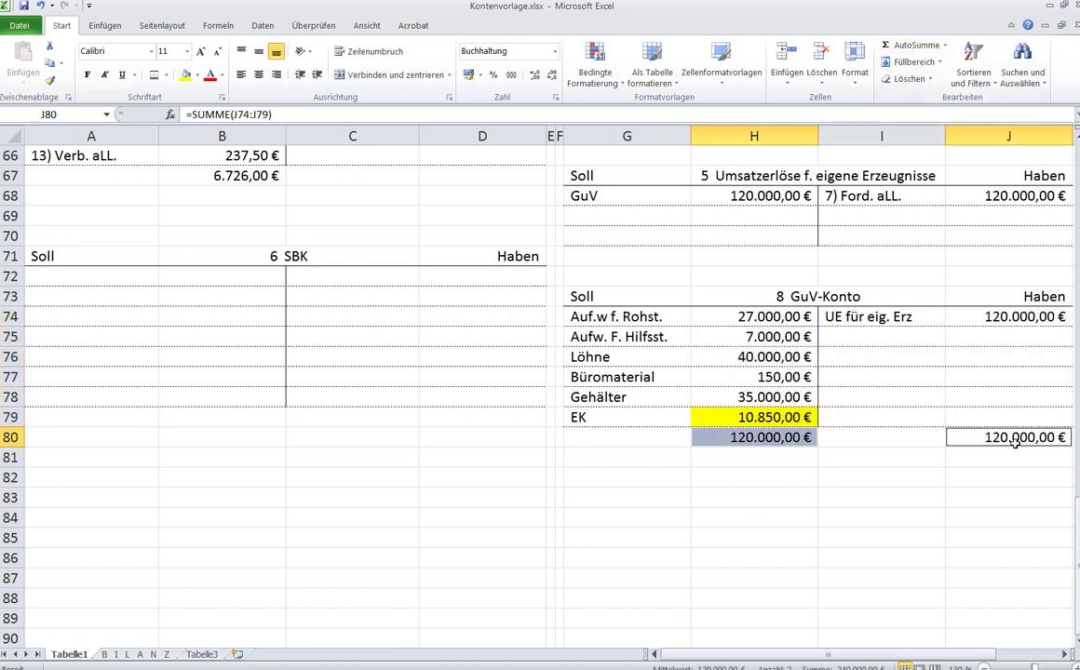
left_click(155, 74)
left_click(847, 640)
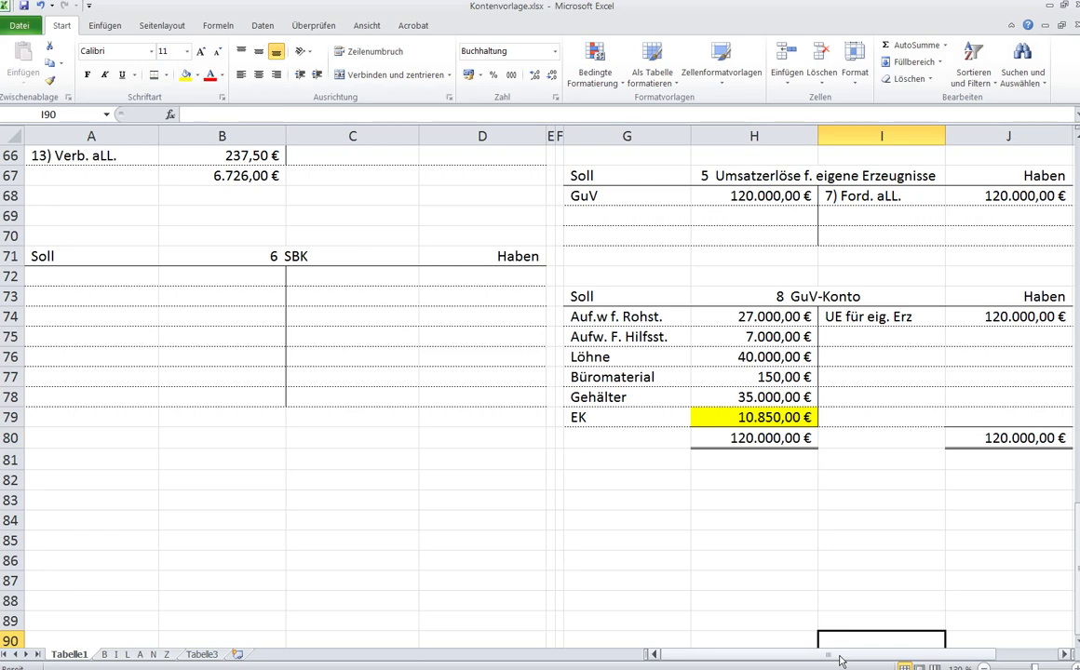
Review the balance-sheet accounts still to close: Technische Anlagen und Maschinen, BGA, Rohstoffe, Eigenkapital and Verbindl. a.LL.
scroll(758, 588, "up", 5)
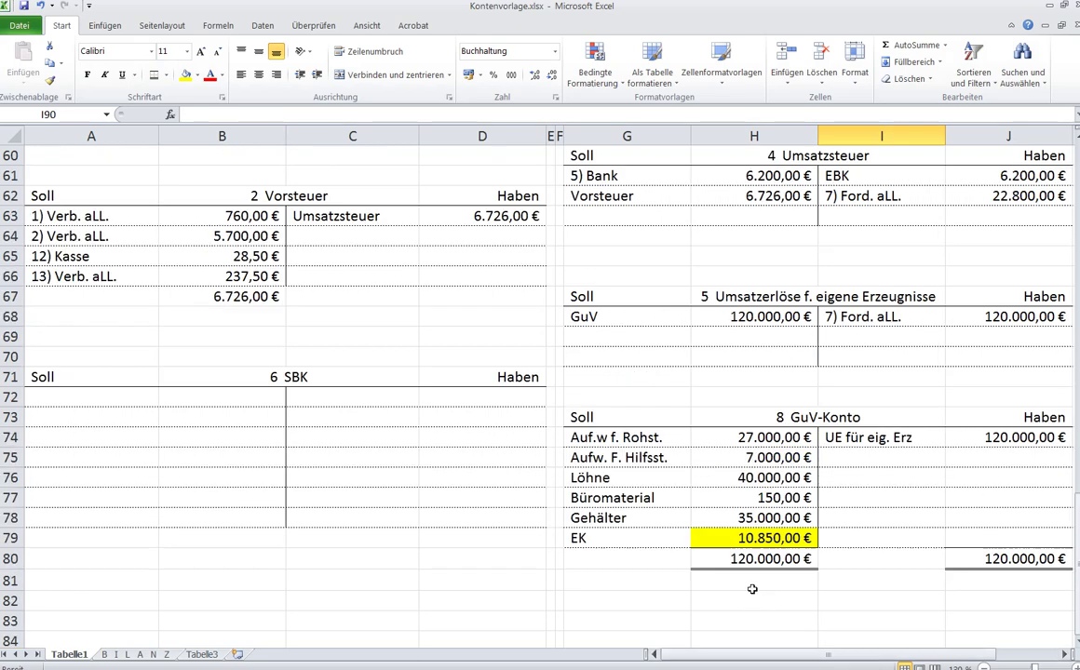
scroll(750, 580, "up", 4)
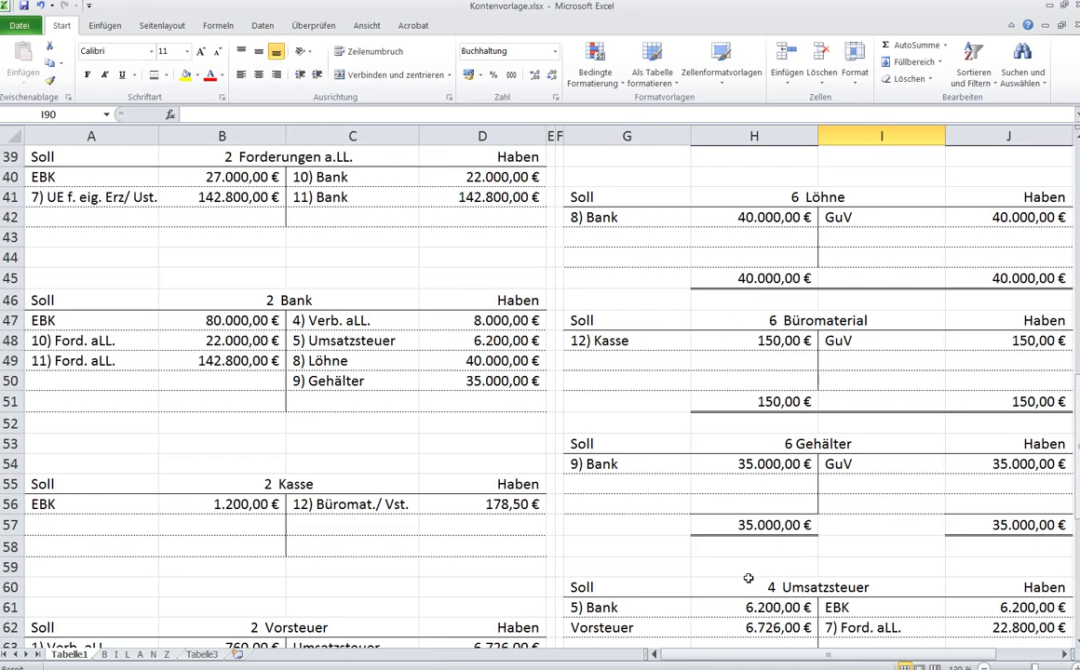
scroll(748, 578, "up", 8)
scroll(748, 578, "up", 3)
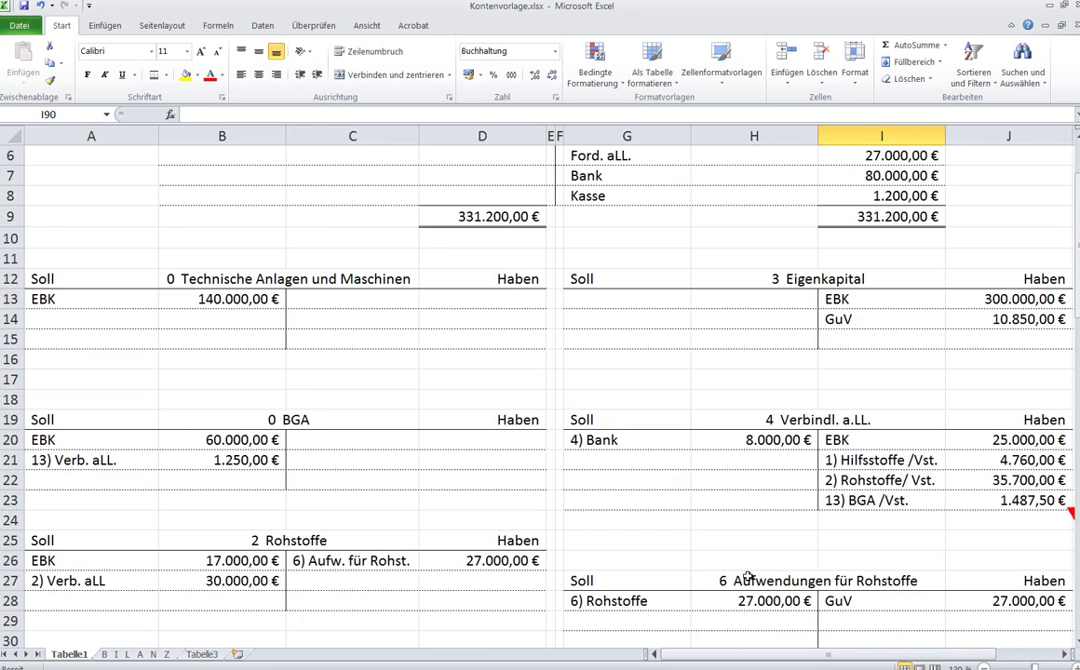
left_click(318, 279)
left_click(297, 420)
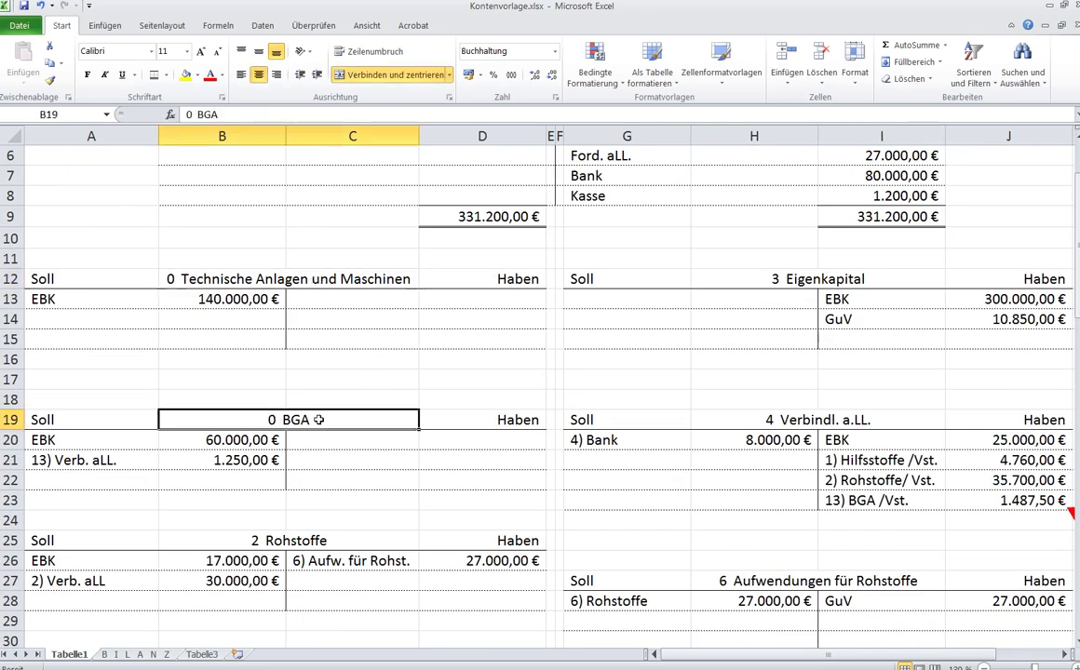
left_click(302, 540)
left_click(798, 282)
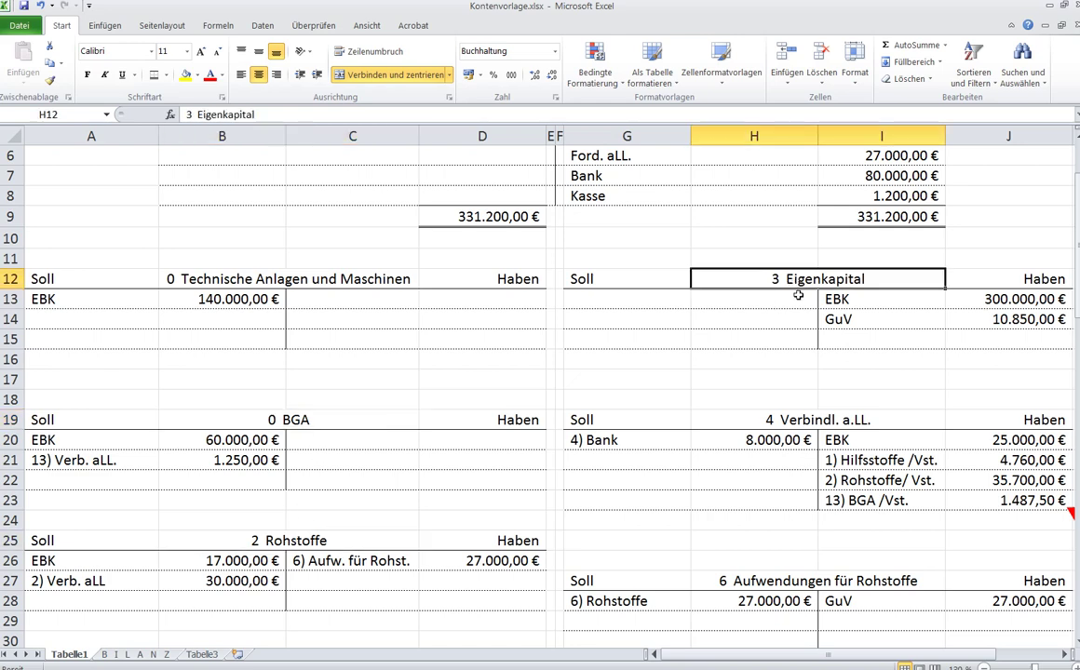
left_click(791, 424)
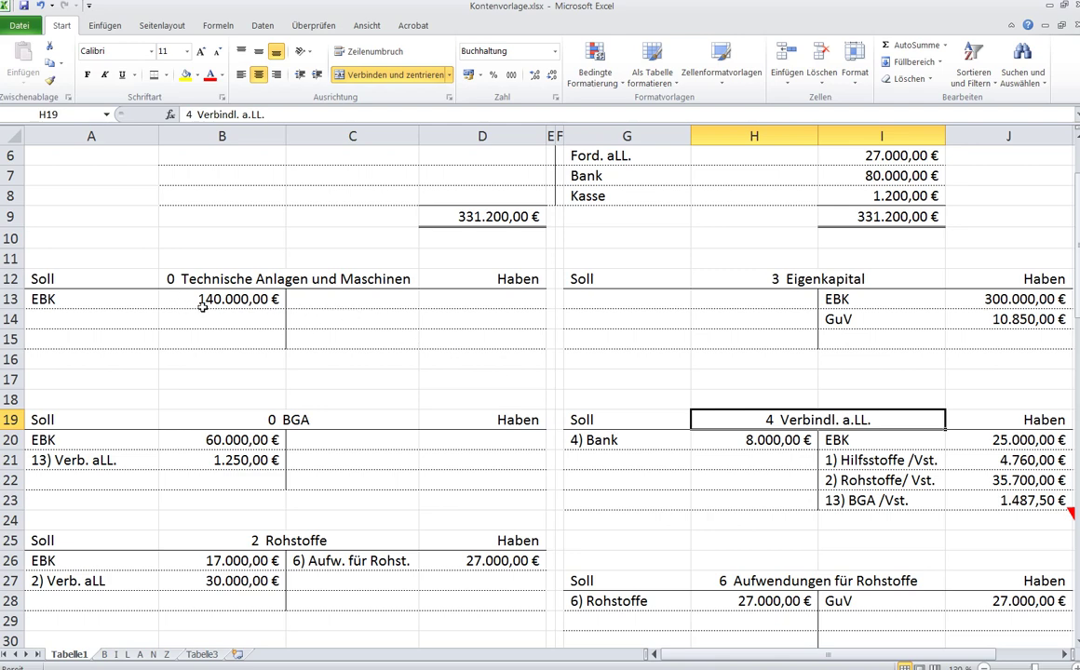
Enter the closing balance of Technische Anlagen und Maschinen on its credit side in row 13 as "SBK" with 140.000,00 €.
left_click(356, 302)
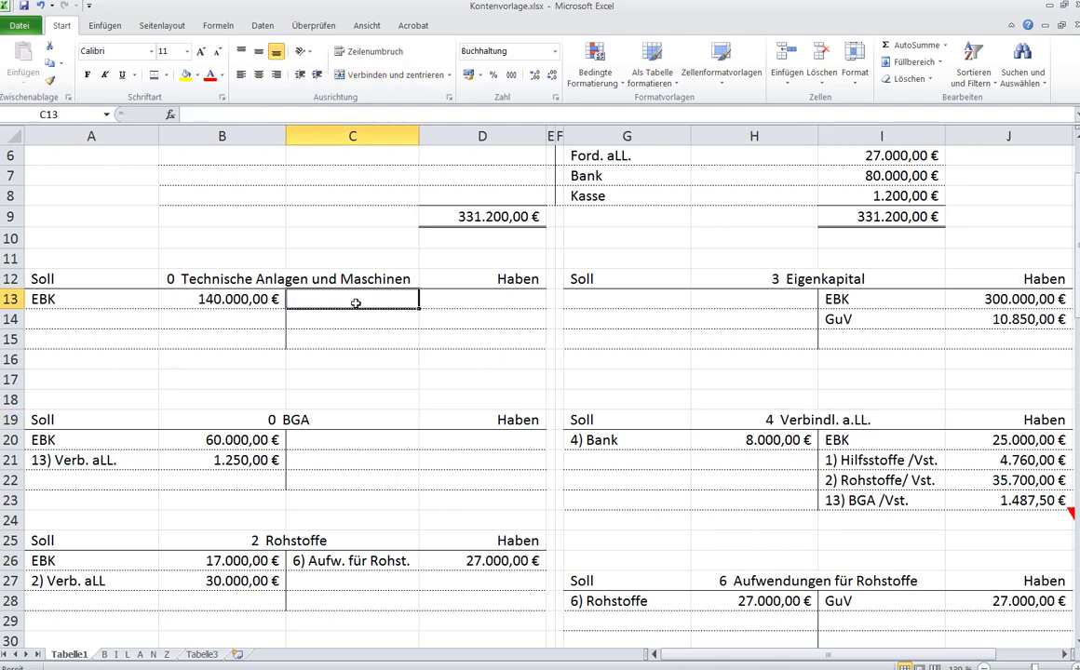
type("SBK")
left_click(511, 297)
type("1")
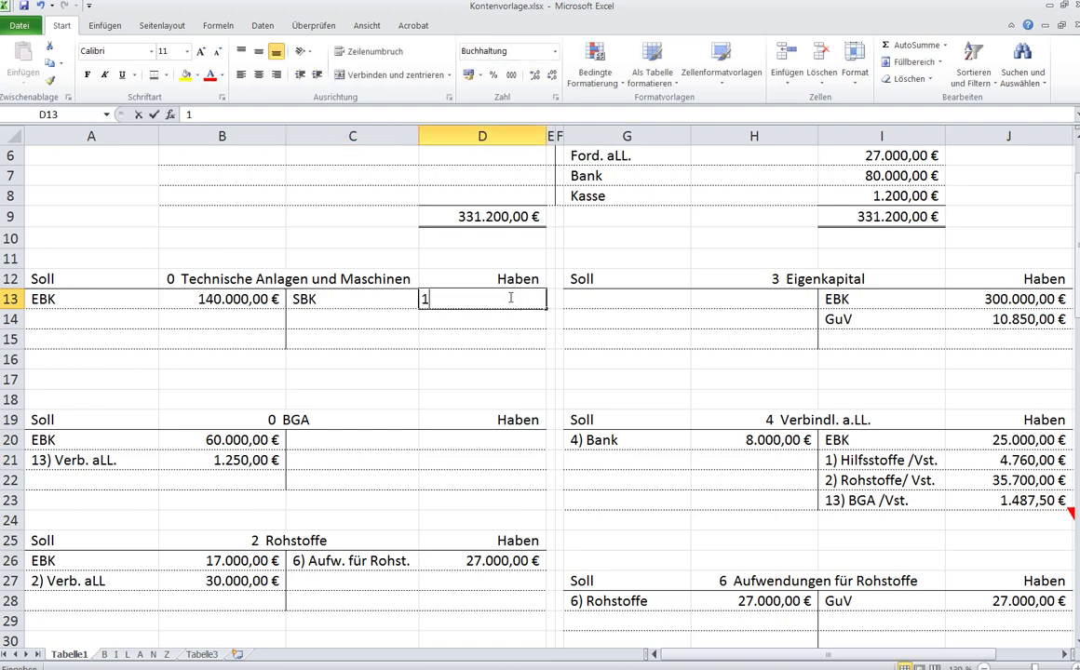
type("40000")
left_click(357, 357)
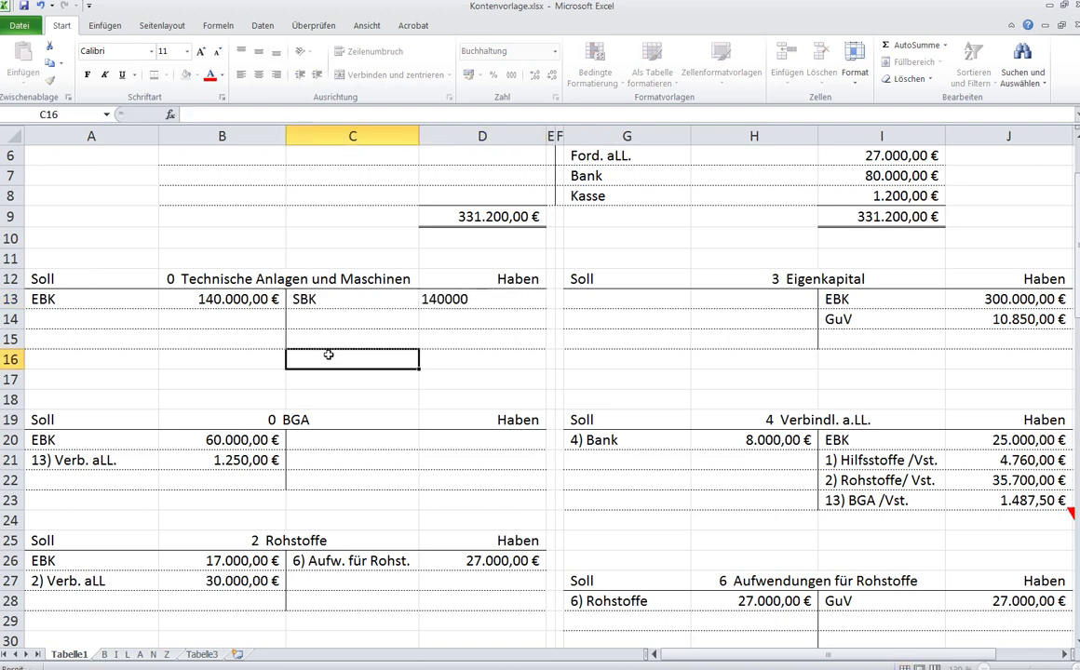
Total both sides of Technische Anlagen und Maschinen in row 16 with AutoSumme, and give the totals a single top and double bottom border.
left_click(271, 298)
left_click_drag(271, 298, 458, 344)
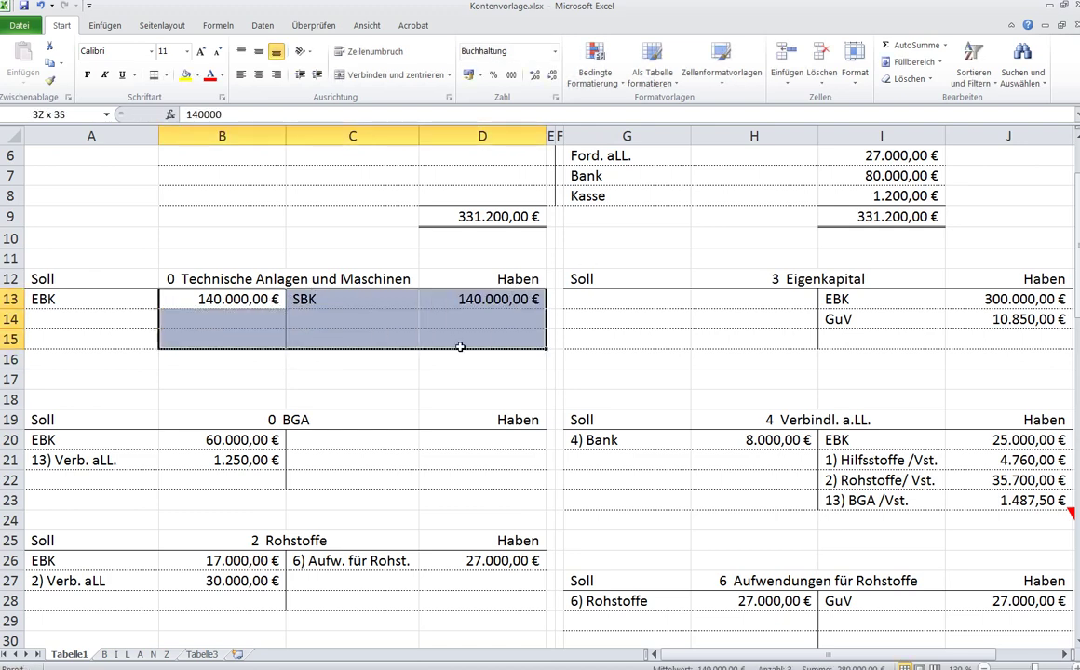
left_click(896, 45)
left_click(504, 354)
left_click(270, 359, "ctrl")
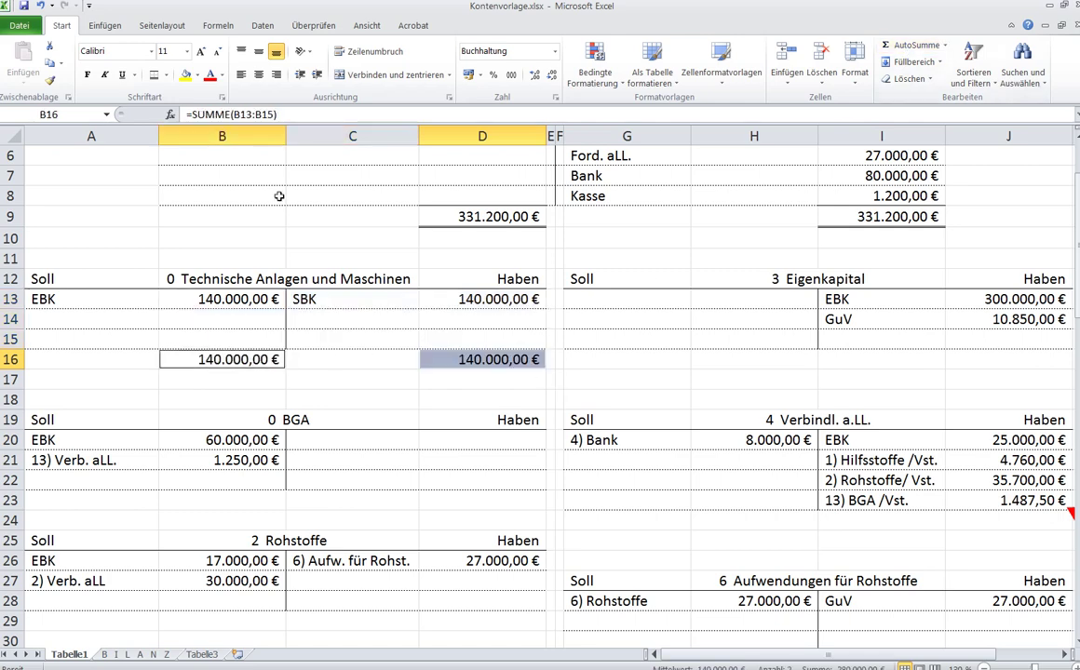
left_click(154, 75)
left_click(442, 299)
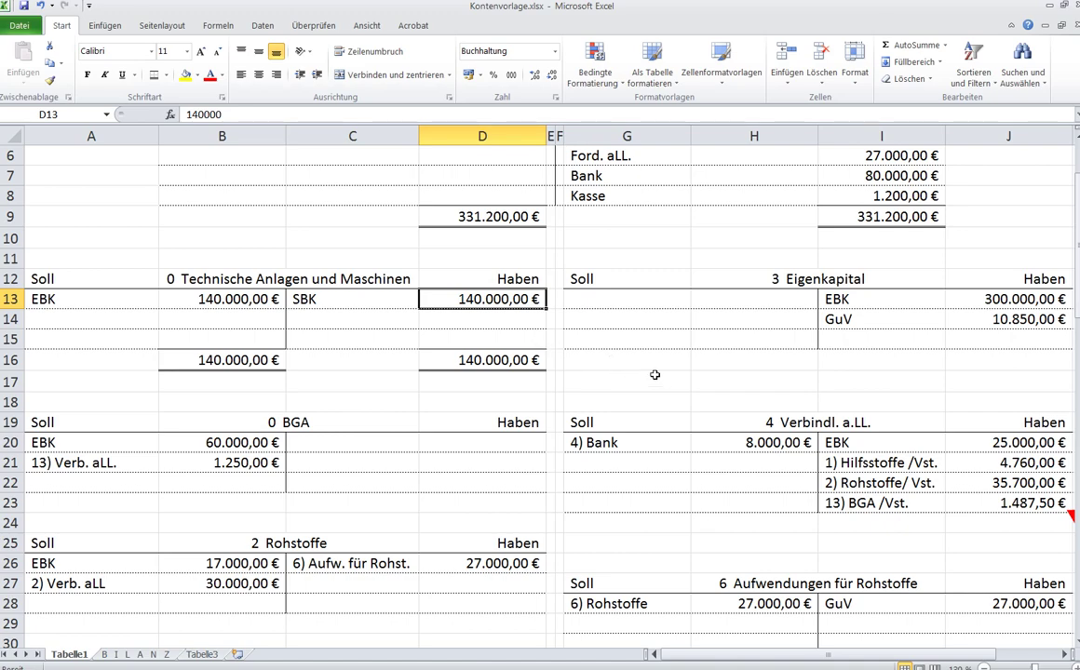
Enter the counter-entry on the debit side of the SBK in row 72 as "TAM" with 140.000,00 €.
scroll(654, 374, "down", 11)
scroll(619, 448, "down", 8)
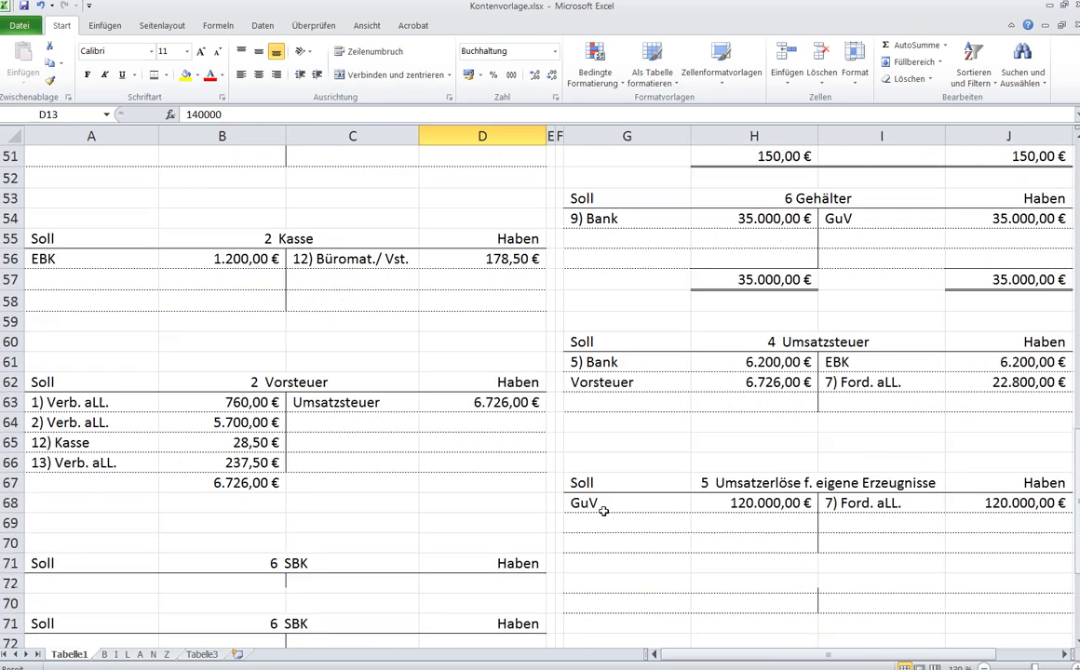
left_click(216, 337)
type("140000")
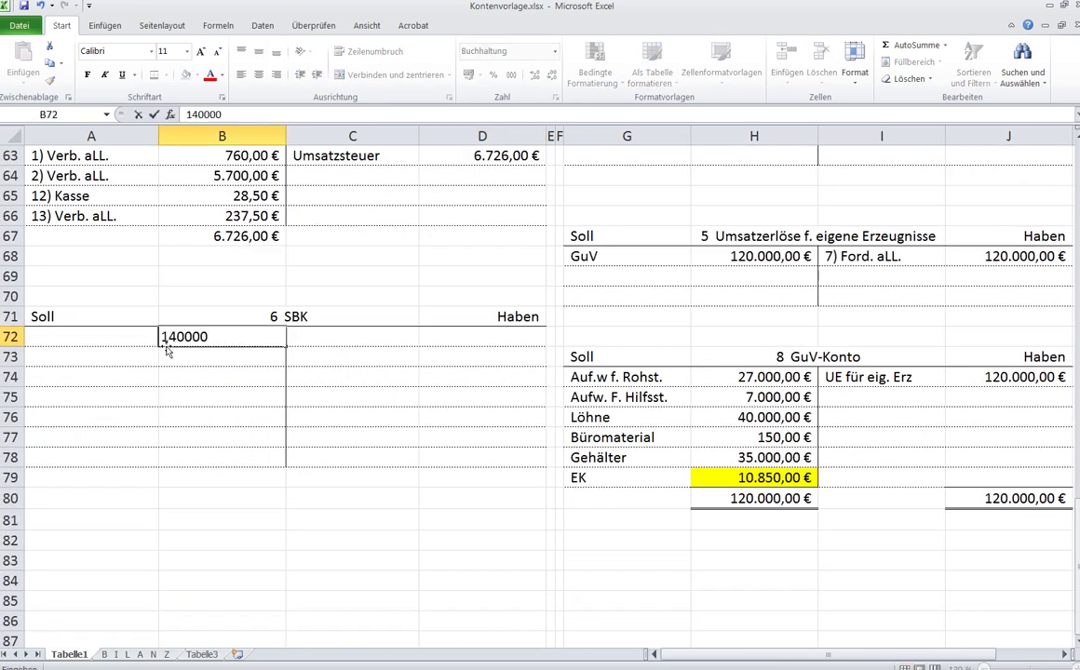
key("Left")
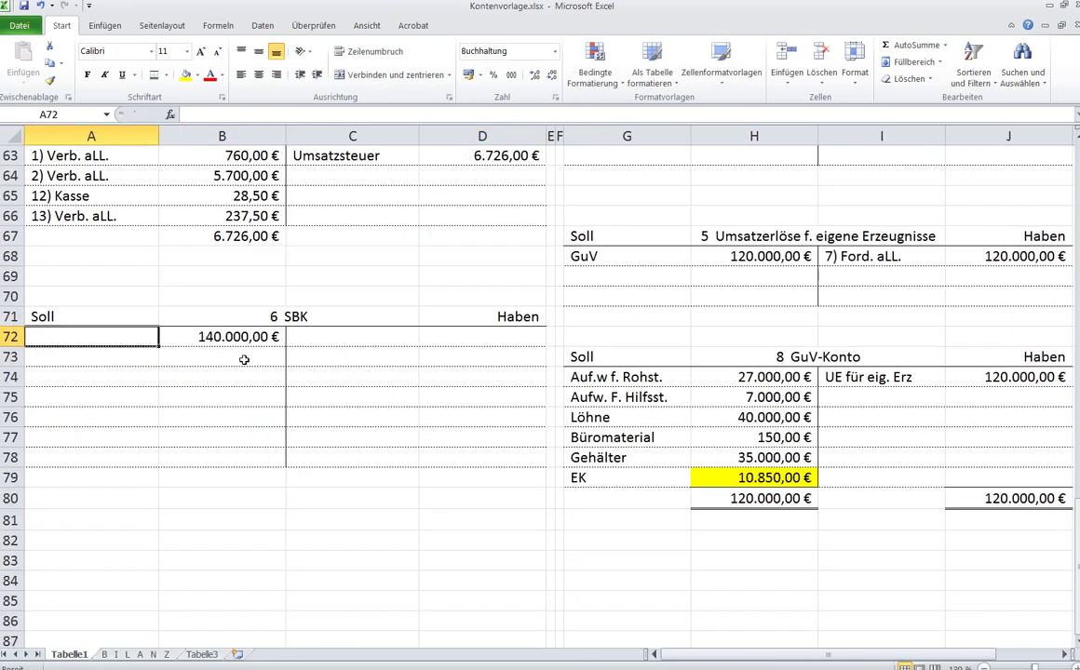
type("TAM")
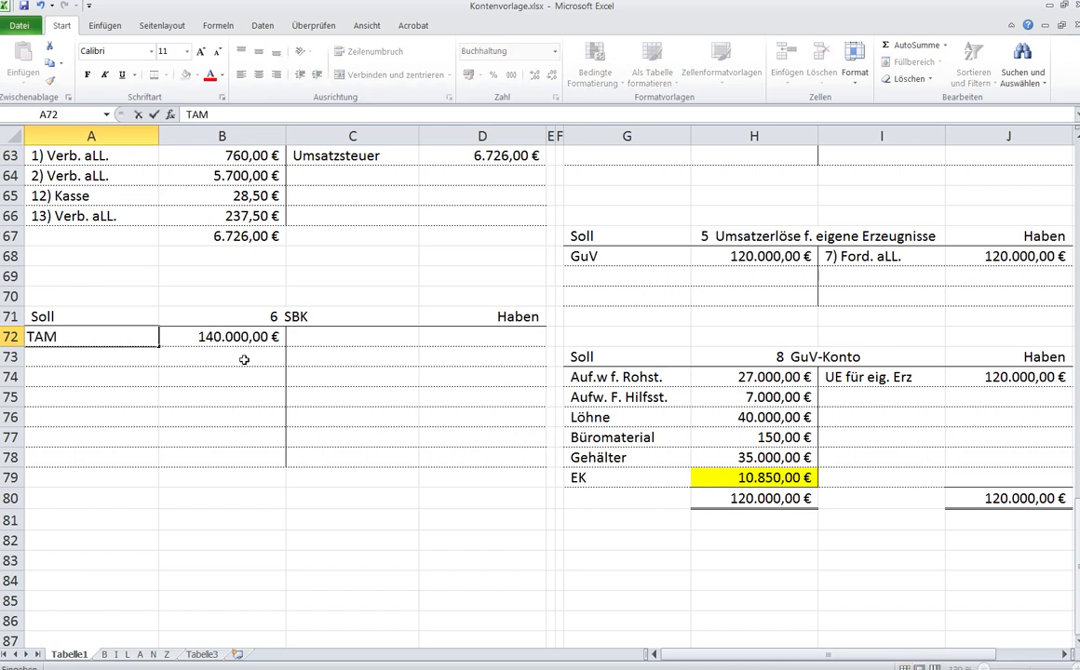
left_click(478, 394)
Paste the prepared, completed SBK over A71:D79, with all closing balances and totals of 385.871,50 € on both sides.
left_click_drag(513, 450, 110, 315)
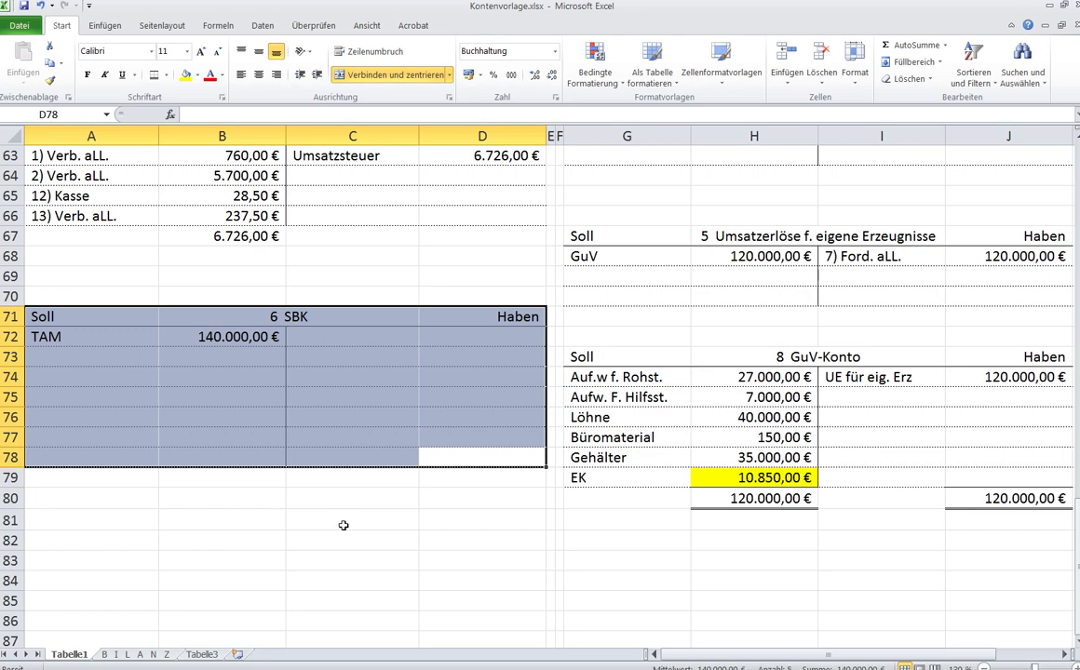
left_click(352, 527)
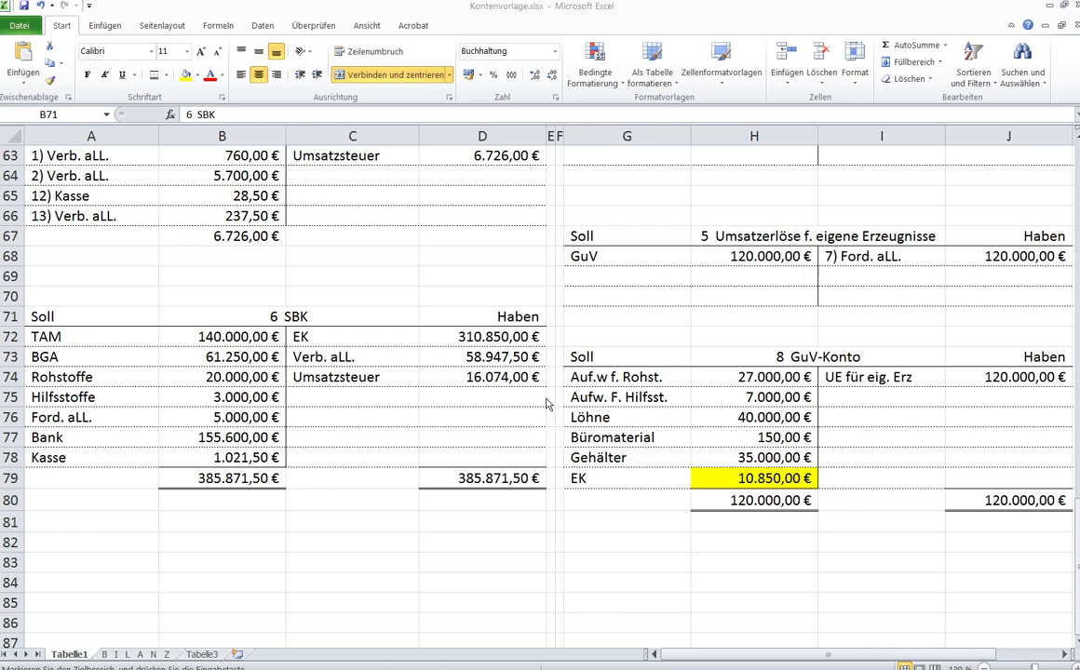
key("ctrl+v")
key("ctrl+z")
Trace the Umsatzsteuer closing balance in the SBK back to the Vorsteuer transfer posted on the debit side of the Umsatzsteuer account.
left_click(493, 377)
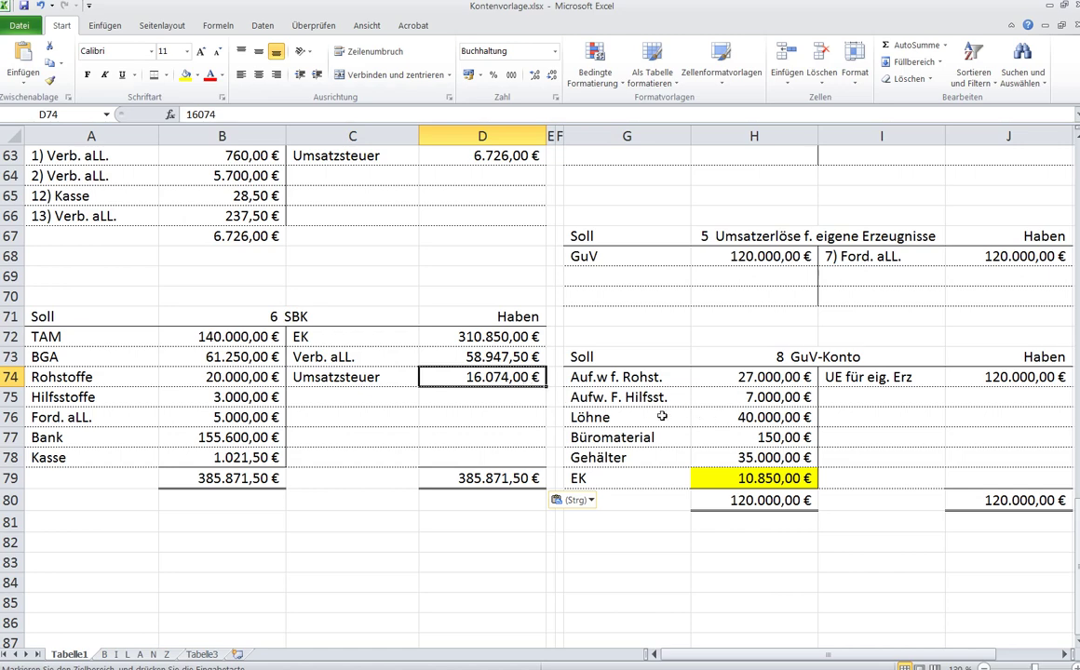
scroll(646, 414, "up", 2)
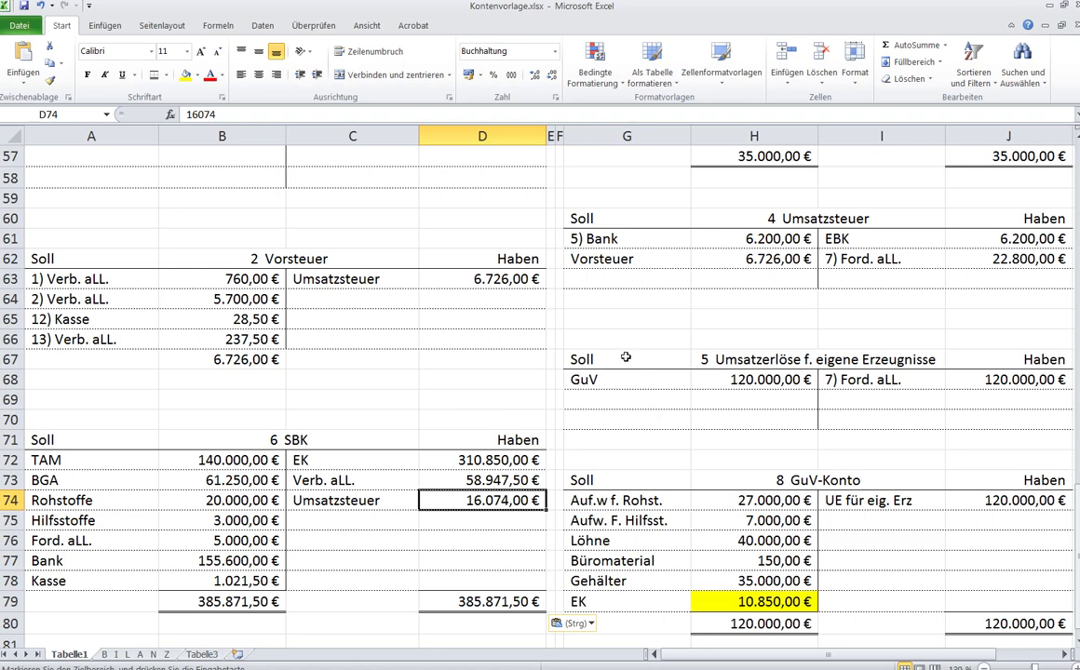
left_click(503, 282)
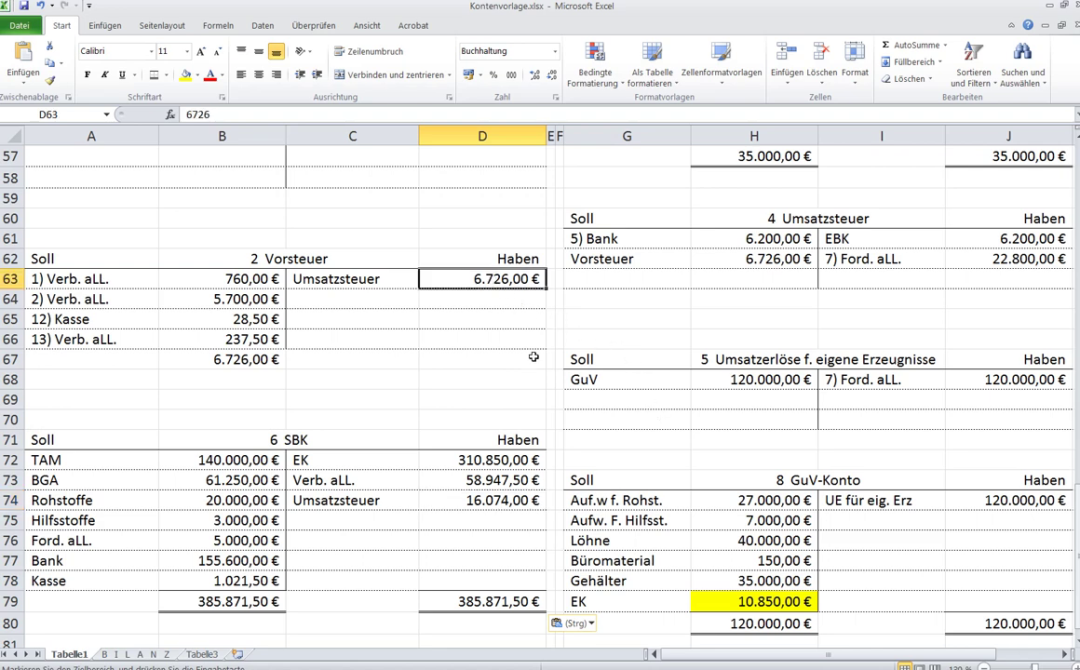
left_click(791, 262)
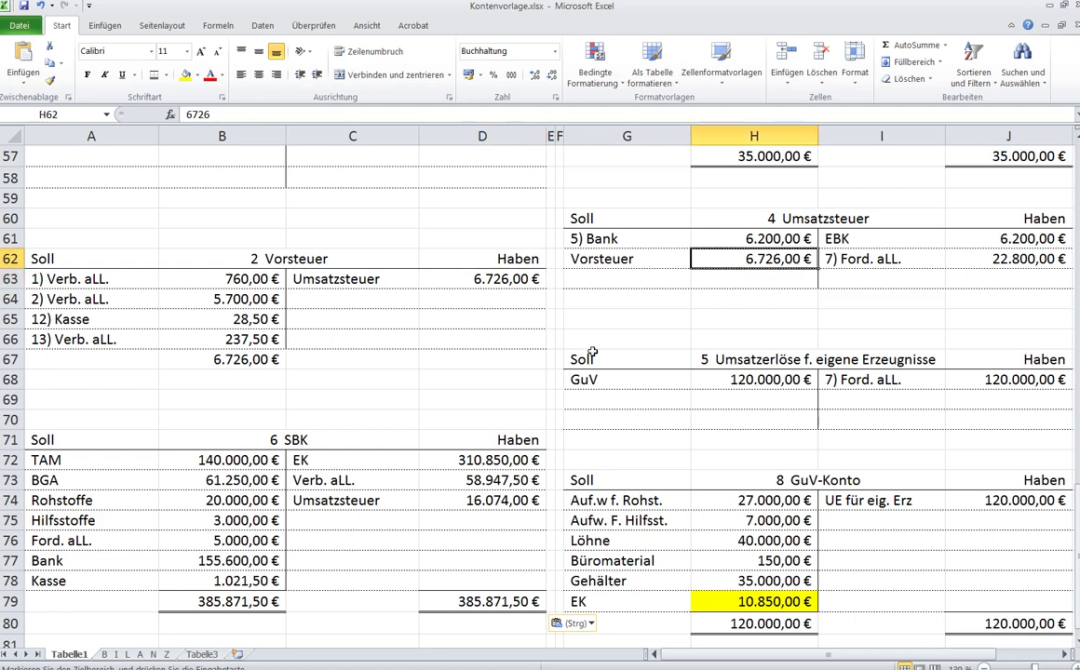
left_click(511, 278)
left_click(759, 264)
Total the credit side of the Umsatzsteuer account in row 64 with AutoSumme and enter 29000 as the debit-side total.
left_click(1003, 239)
left_click_drag(1003, 239, 969, 282)
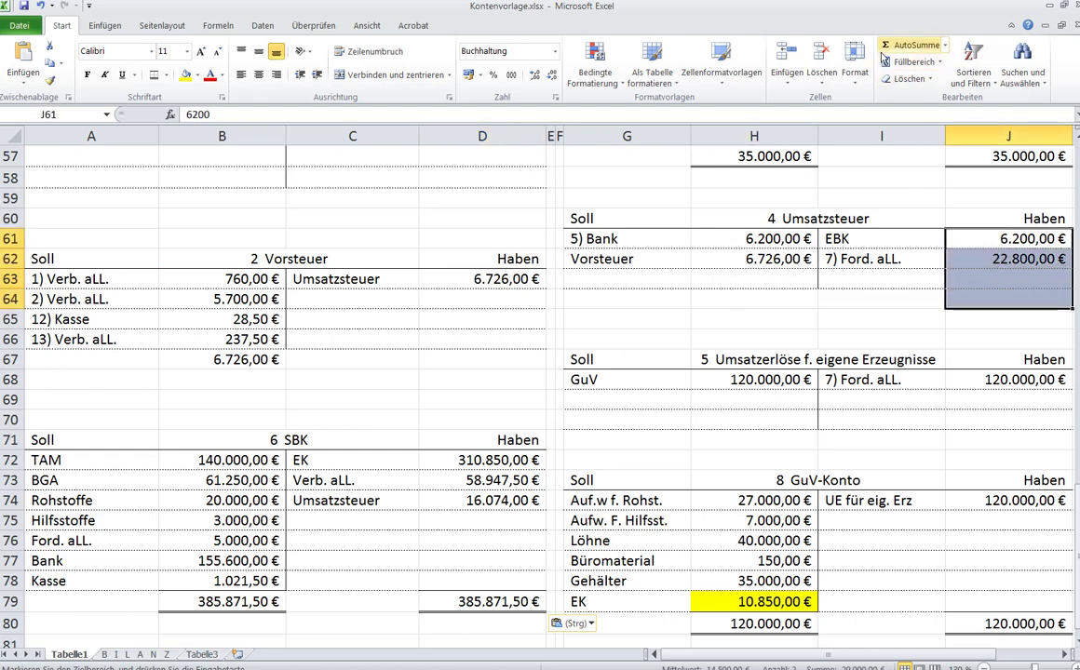
left_click(913, 45)
left_click(756, 299)
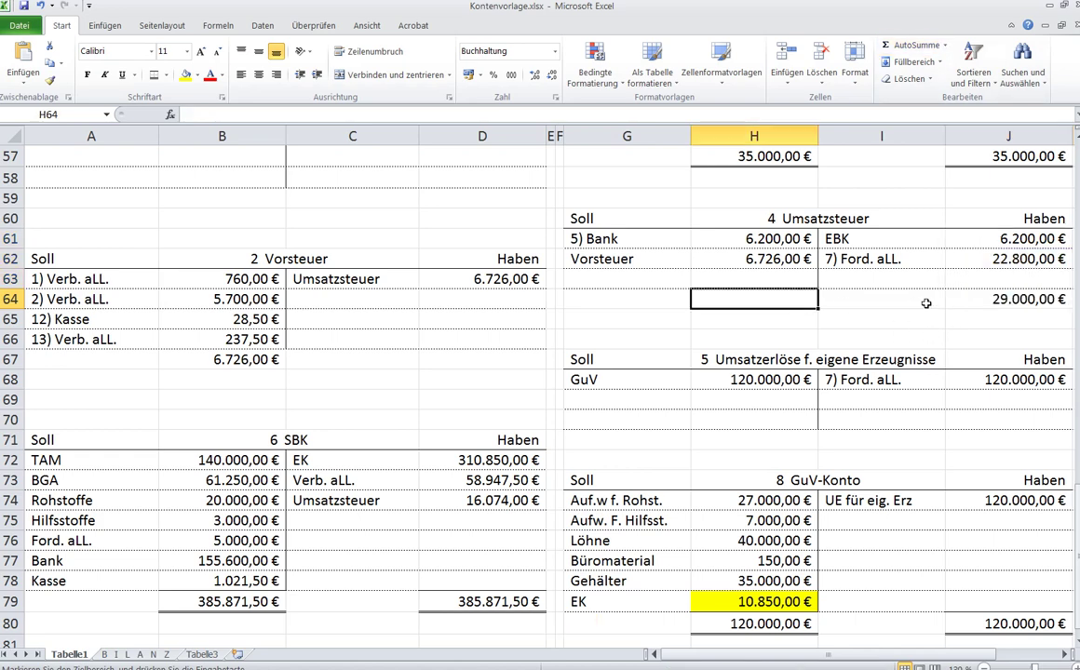
type("29.")
type("000")
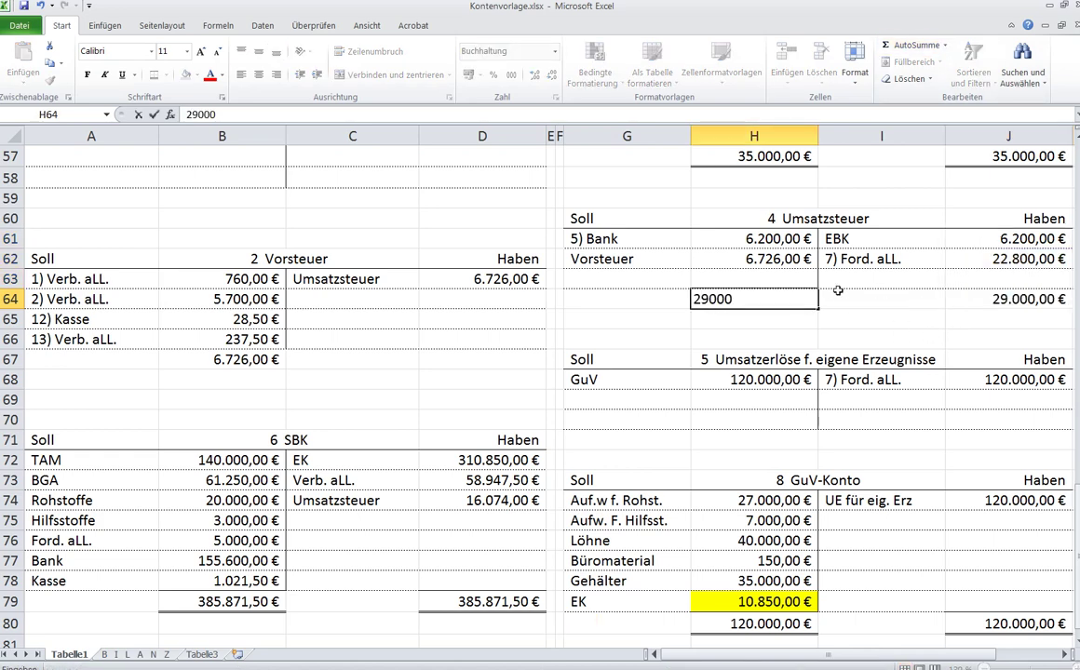
left_click(745, 279)
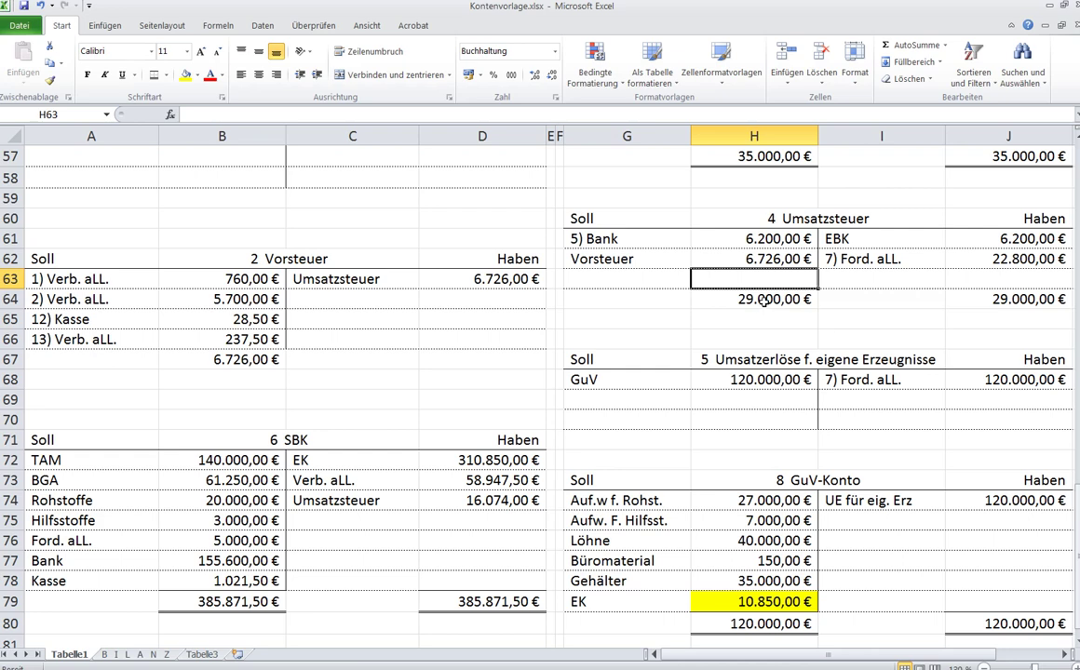
Compare the Umsatzsteuer account's debit total and its two debit postings with the Umsatzsteuer closing balance in the SBK.
key("Down")
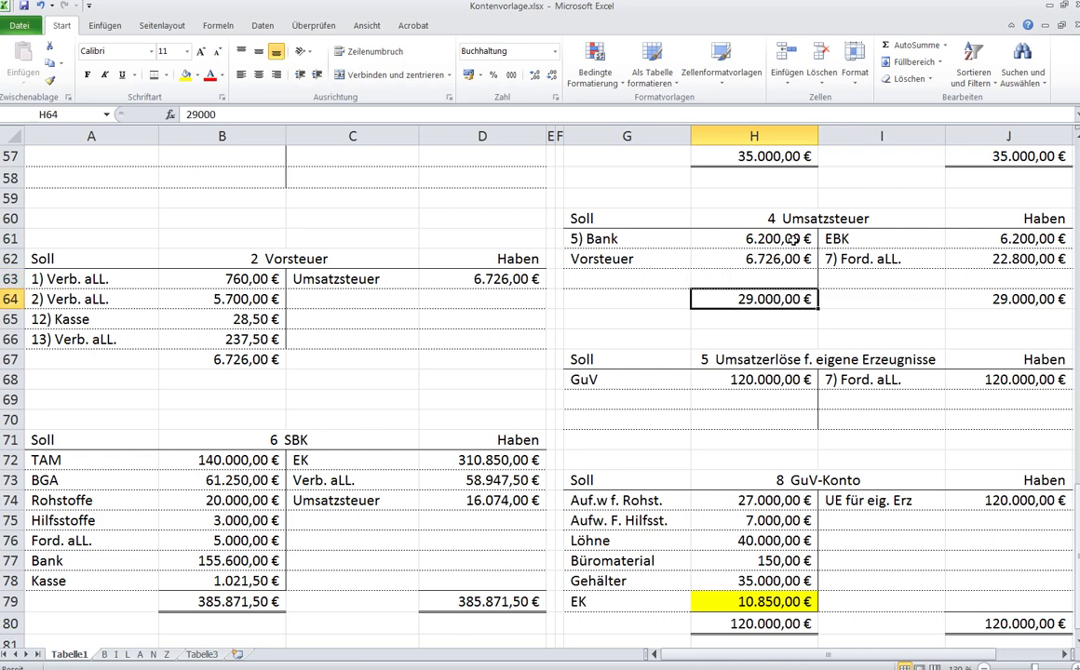
left_click_drag(745, 239, 750, 259)
left_click(717, 299)
left_click(786, 238)
left_click_drag(786, 239, 777, 258)
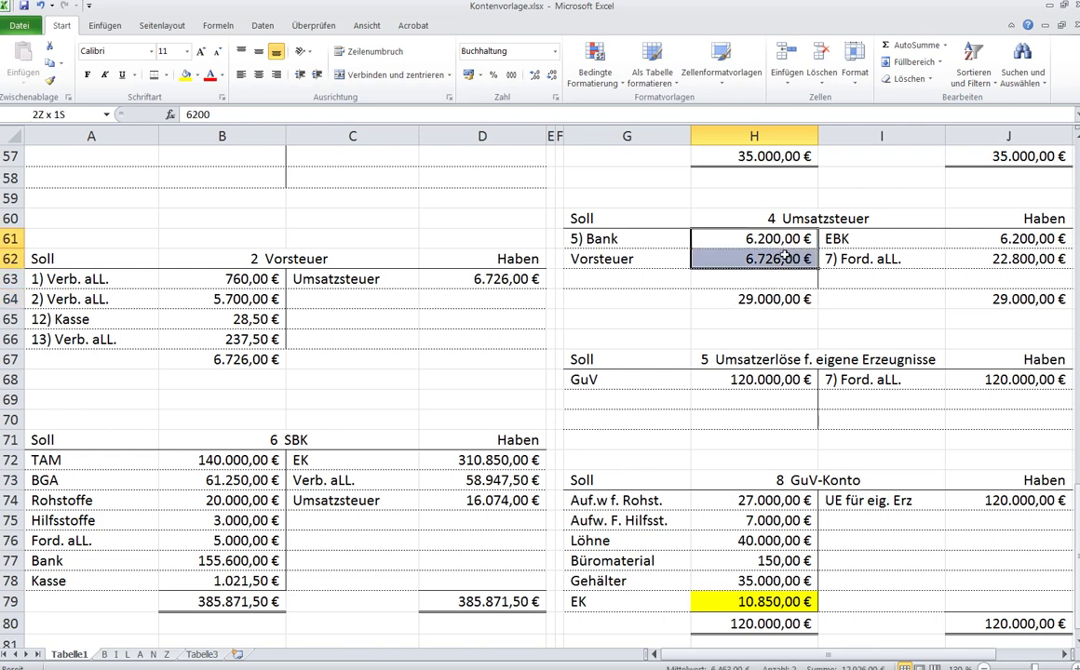
scroll(791, 317, "down", 4)
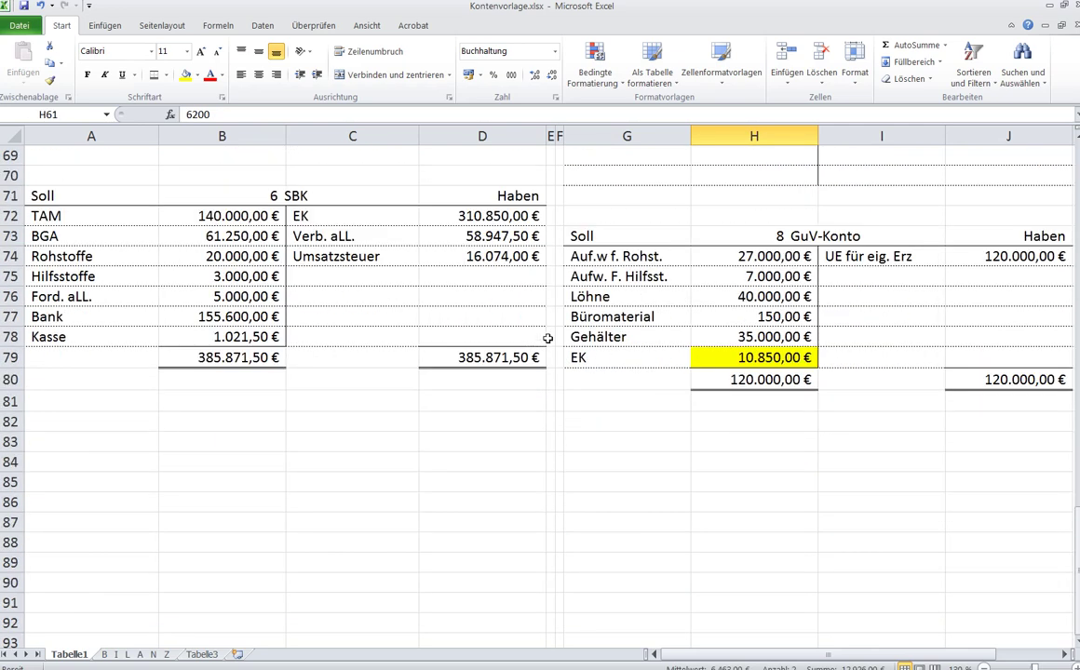
left_click(471, 259)
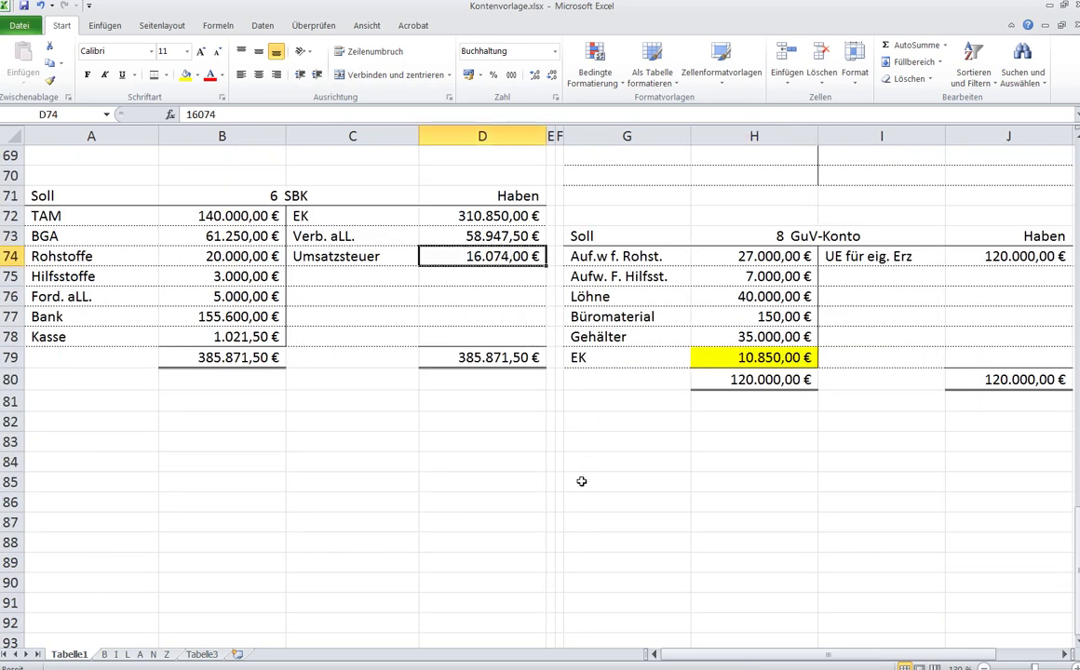